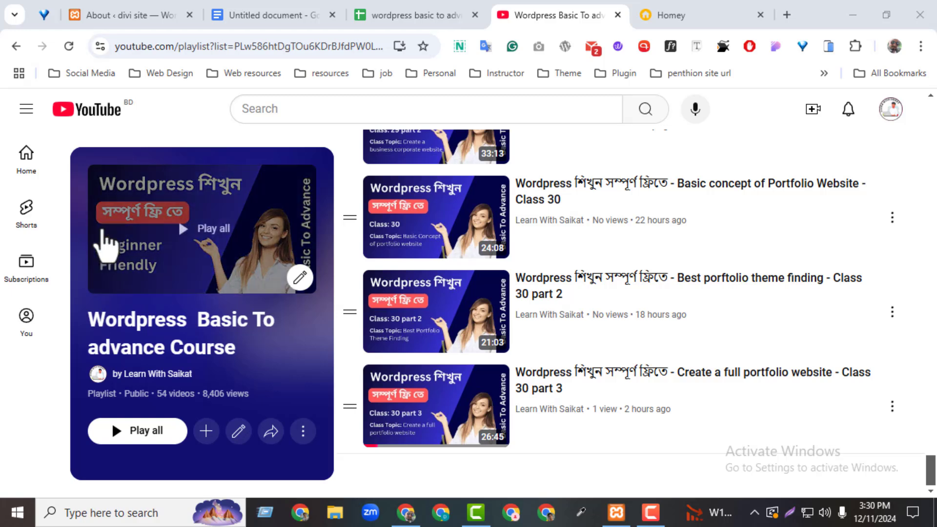
Step: Switch to the 'wordpress basic to advnace' course topics spreadsheet
left_click(390, 15)
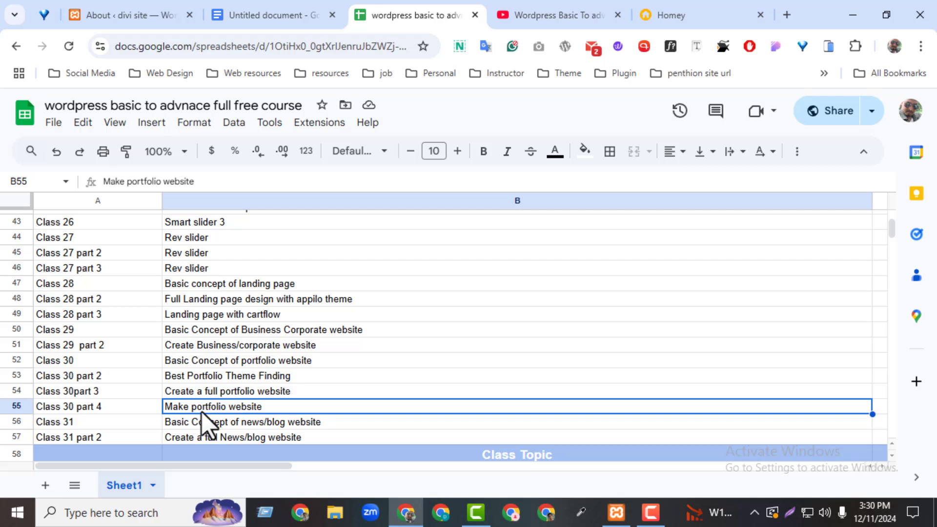
Step: Append 'and additional things' to the Class 30 part 4 topic in cell B55
double_click(279, 406)
type("and ")
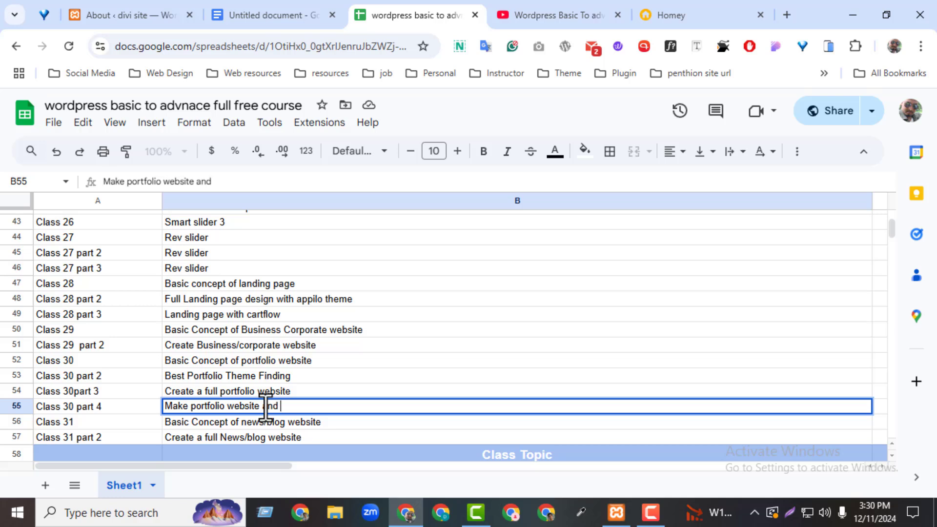
type("additional ")
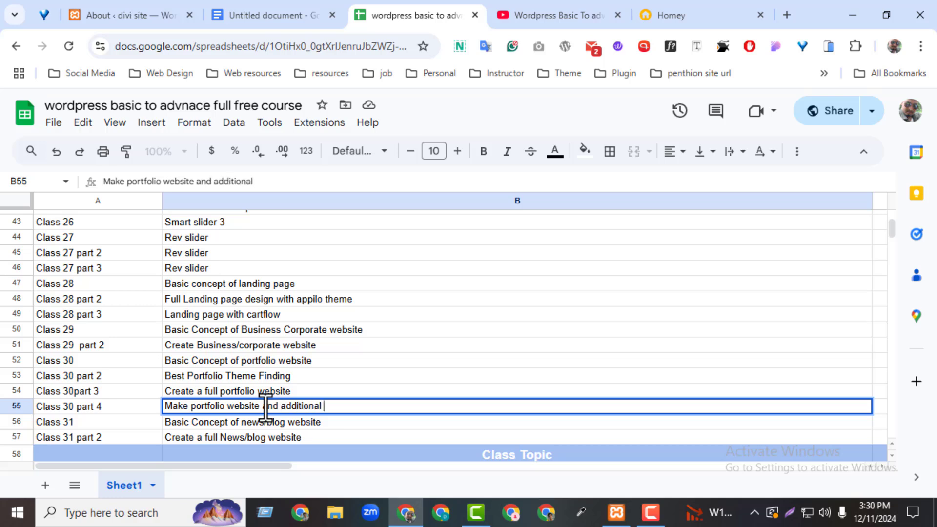
type("things")
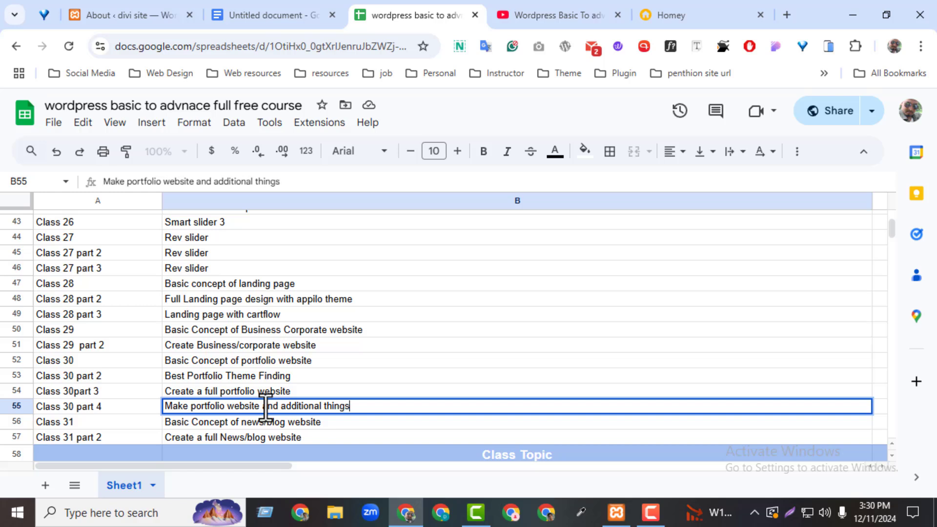
left_click(439, 395)
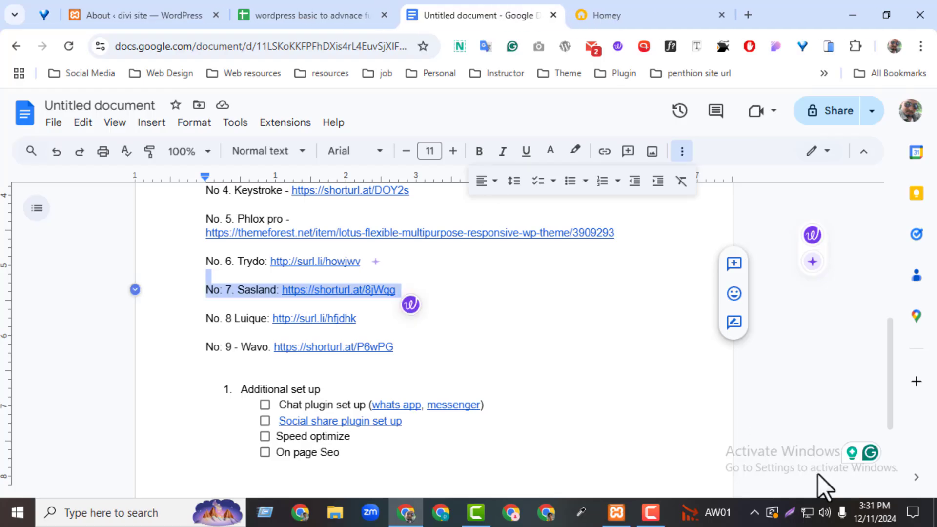
Step: Scroll the planning notes from the portfolio theme links down to the Additional set up checklist
left_click(865, 395)
left_click_drag(892, 392, 881, 287)
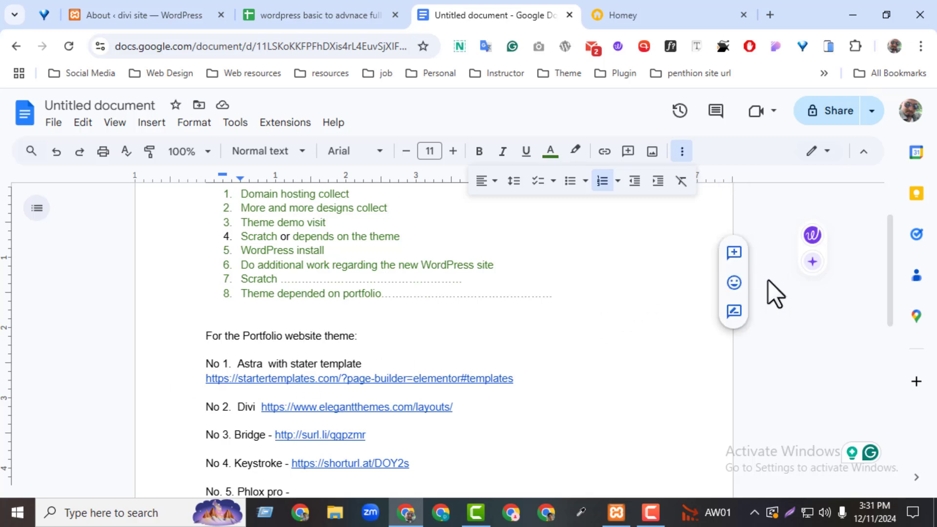
left_click(682, 151)
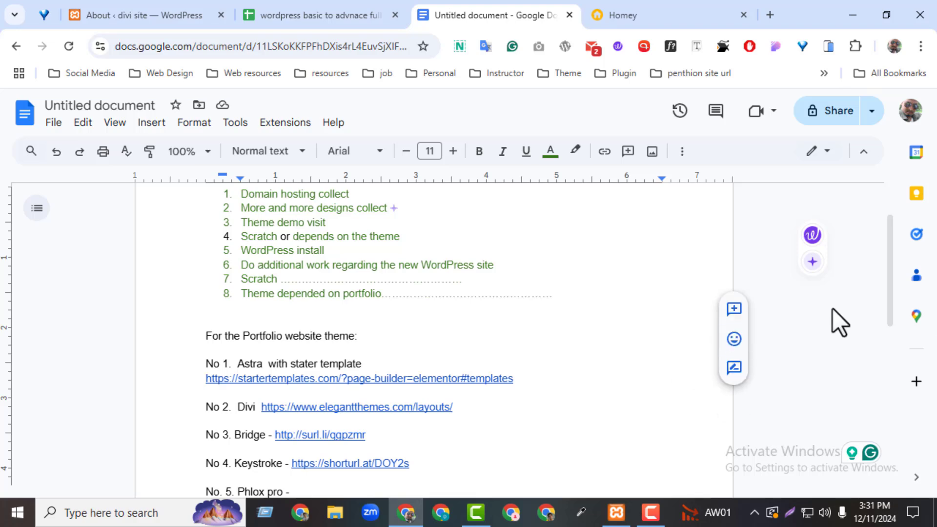
scroll(893, 302, "down", 1)
left_click_drag(886, 290, 854, 403)
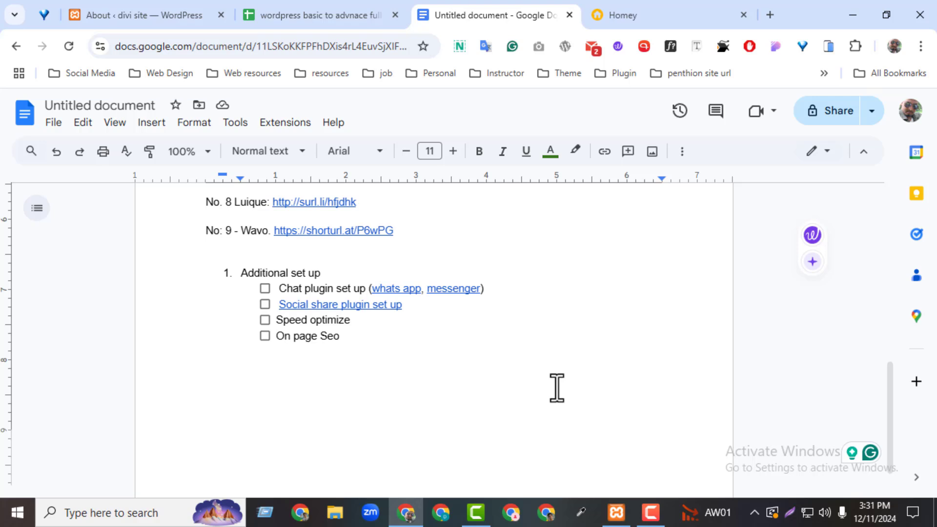
Step: Highlight the Chat plugin, Speed optimize and On page SEO checklist items in turn
left_click_drag(279, 288, 374, 281)
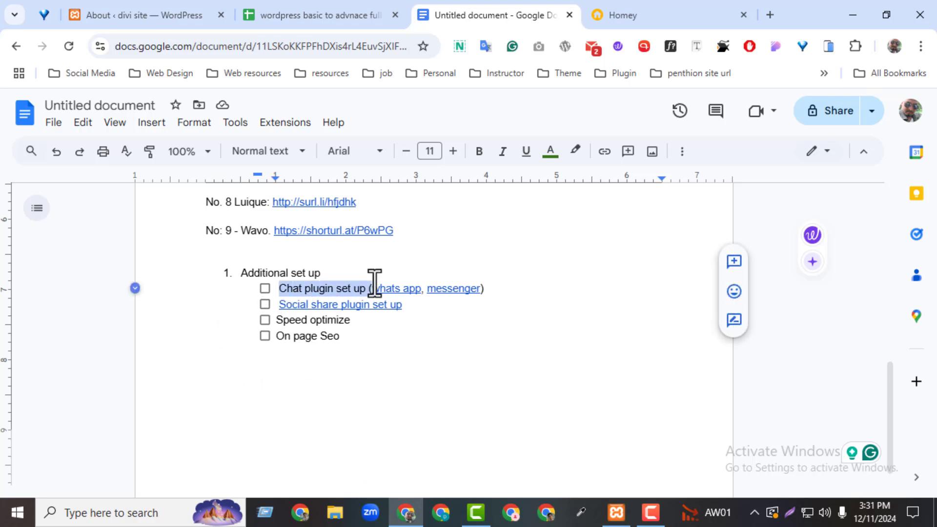
left_click(483, 323)
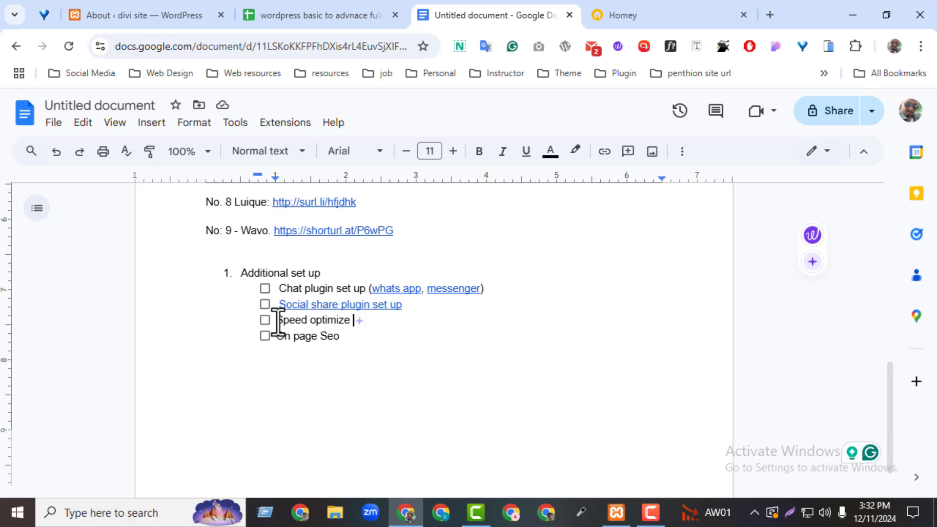
left_click_drag(278, 323, 336, 326)
left_click(304, 363)
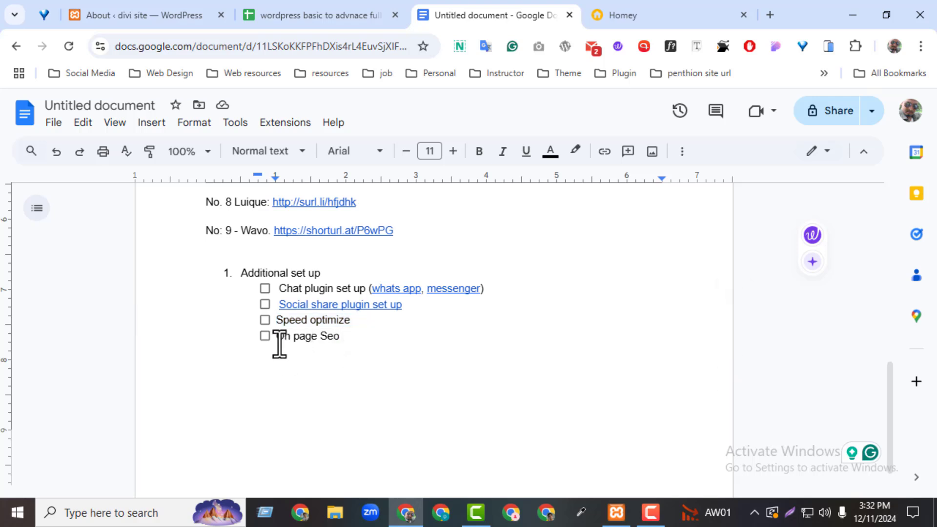
left_click_drag(280, 341, 320, 345)
left_click(381, 397)
Step: Move to the divi site's WordPress admin and open its Settings
mouse_move(888, 403)
left_mouse_down()
mouse_move(883, 370)
mouse_move(884, 399)
left_mouse_up()
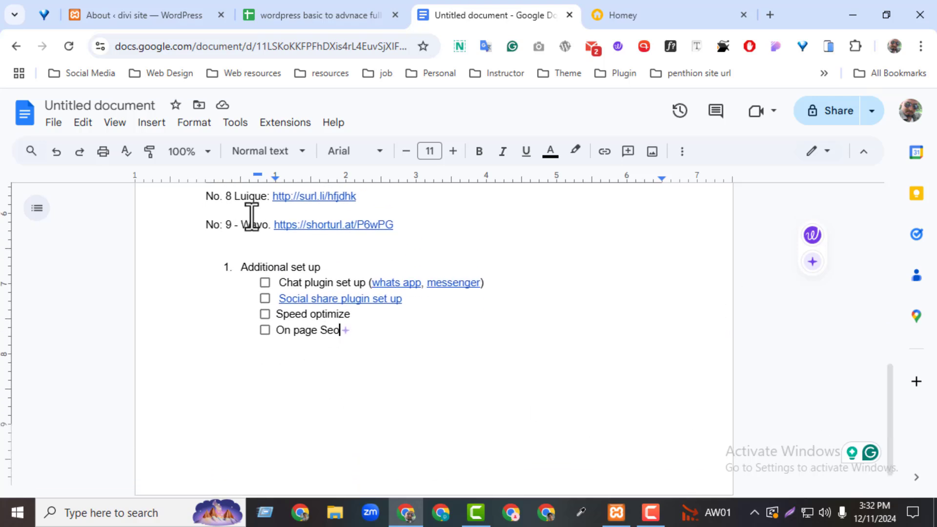
left_click_drag(145, 19, 630, 6)
left_click(51, 384)
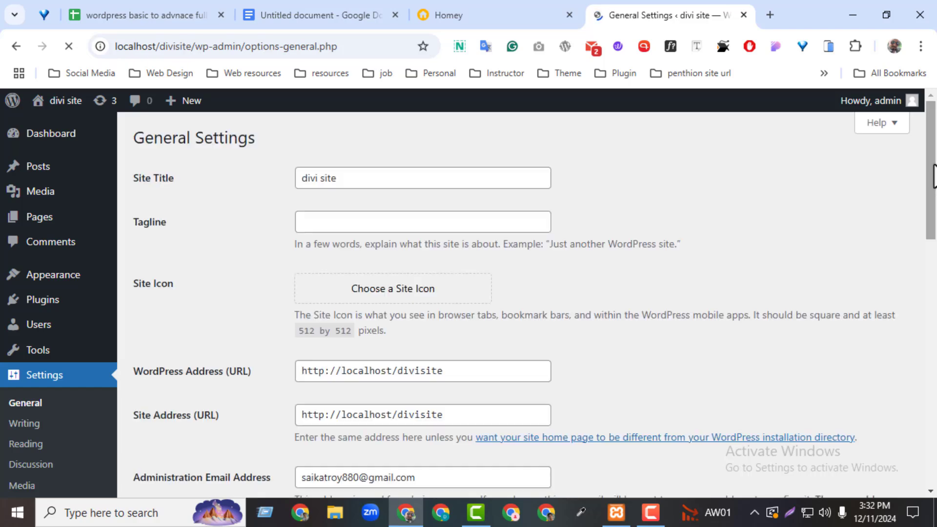
Step: Under Settings > Permalinks, select the Post name structure and save the changes
left_click_drag(934, 176, 929, 261)
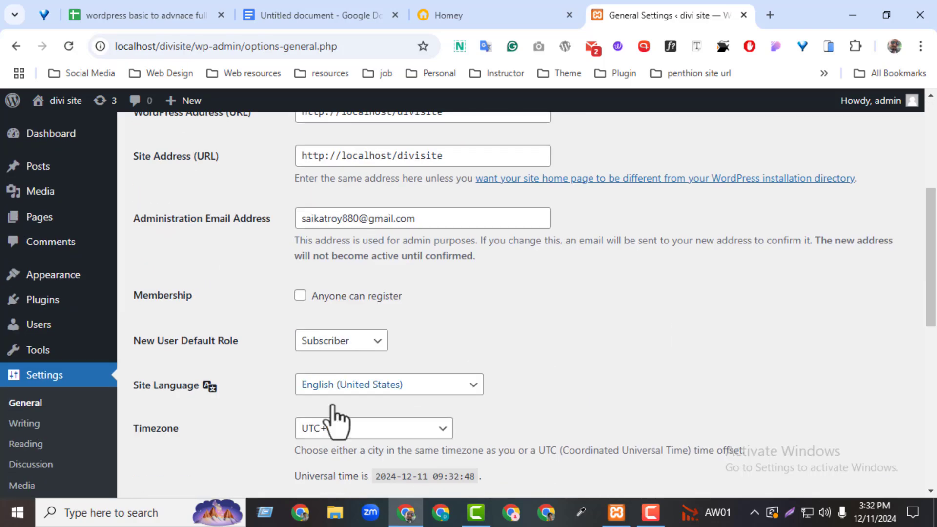
scroll(433, 417, "down", 3)
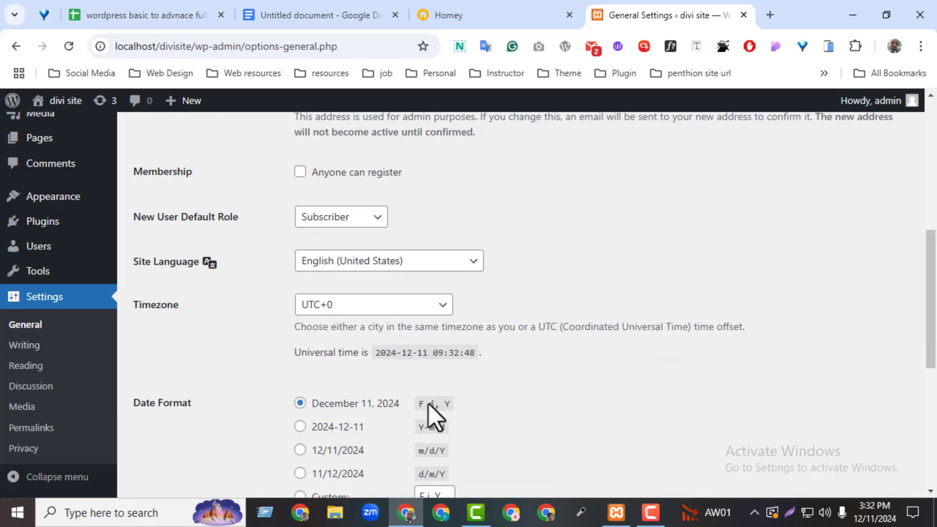
left_click(11, 430)
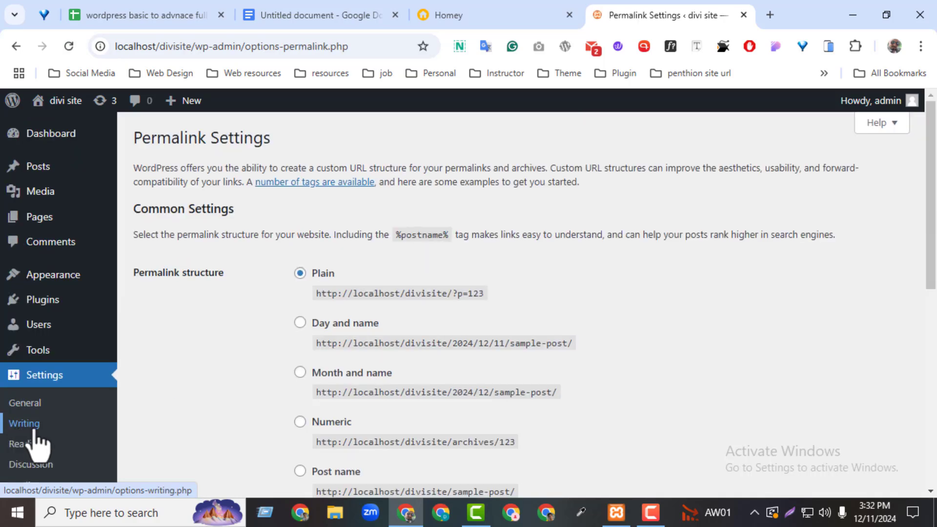
scroll(617, 359, "down", 3)
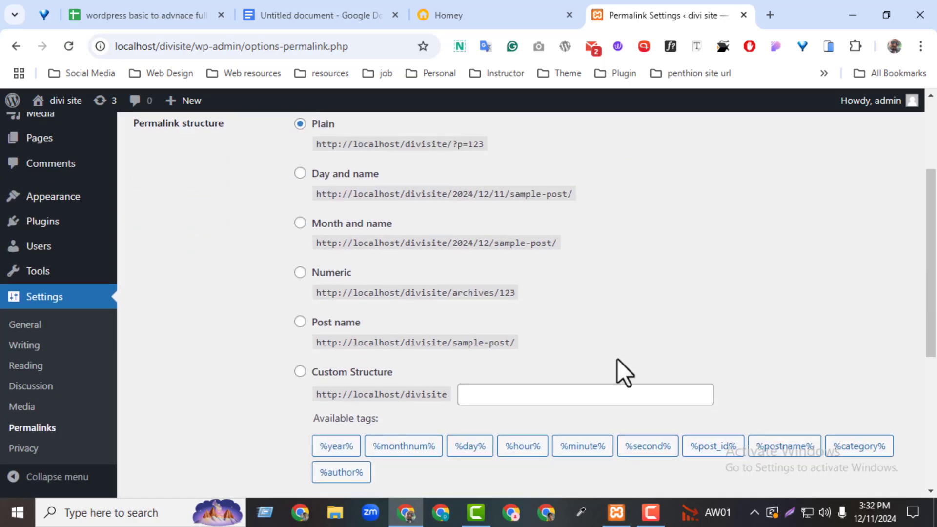
left_click(300, 322)
left_click_drag(931, 266, 931, 342)
scroll(594, 460, "down", 3)
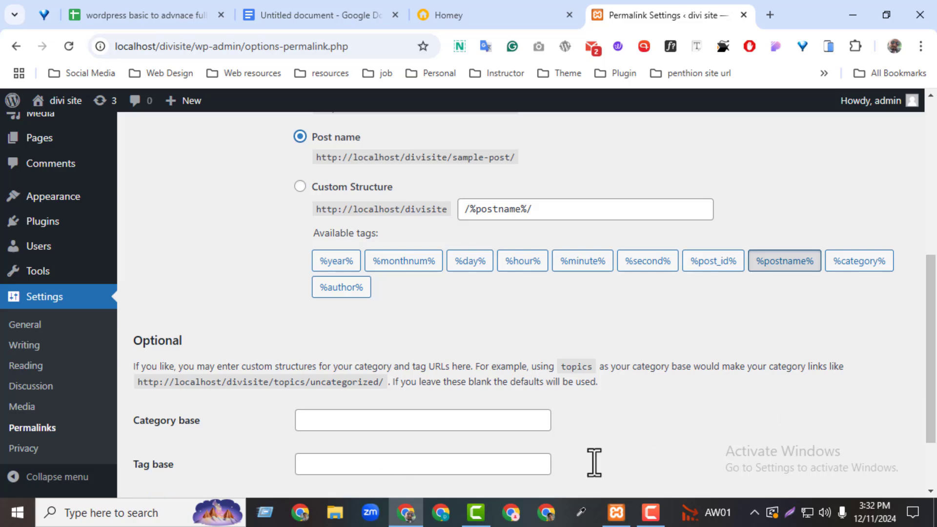
left_click(156, 421)
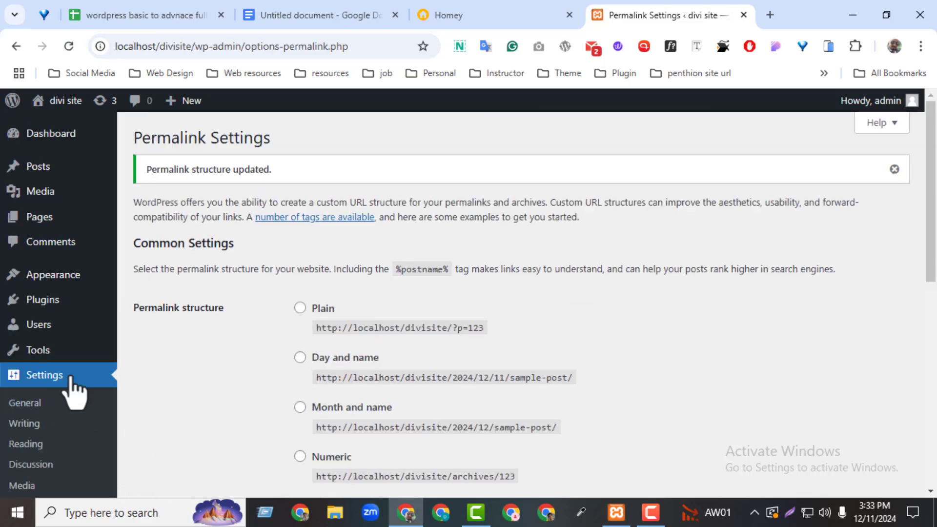
left_click(14, 105)
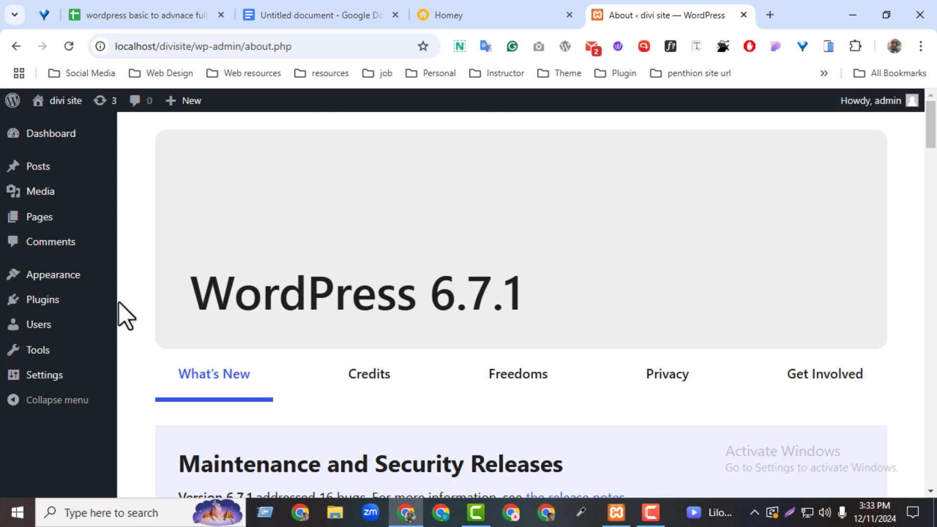
Step: Head to Appearance > Themes in the divi site admin menu
mouse_move(32, 286)
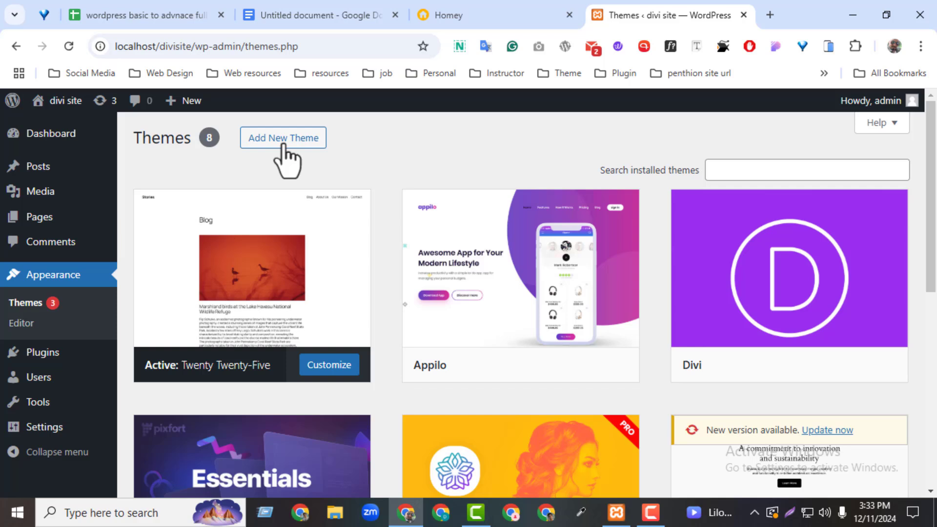
Step: Install the Astra theme from Add New Theme, then return to the planning notes
left_click(283, 142)
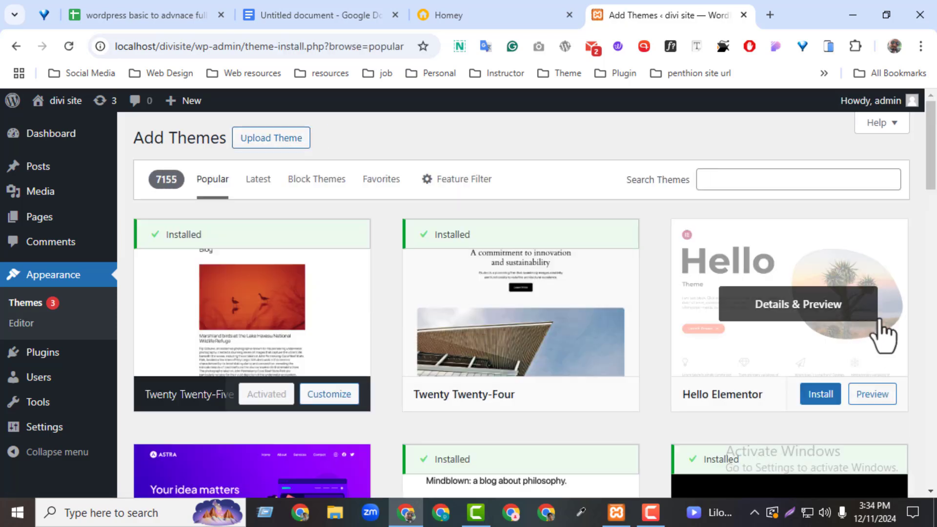
scroll(923, 182, "down", 4)
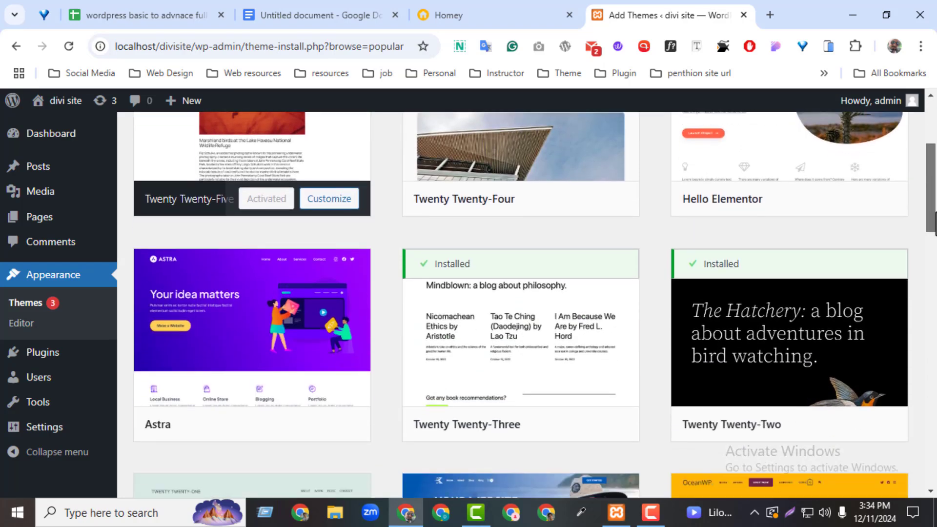
left_click(292, 420)
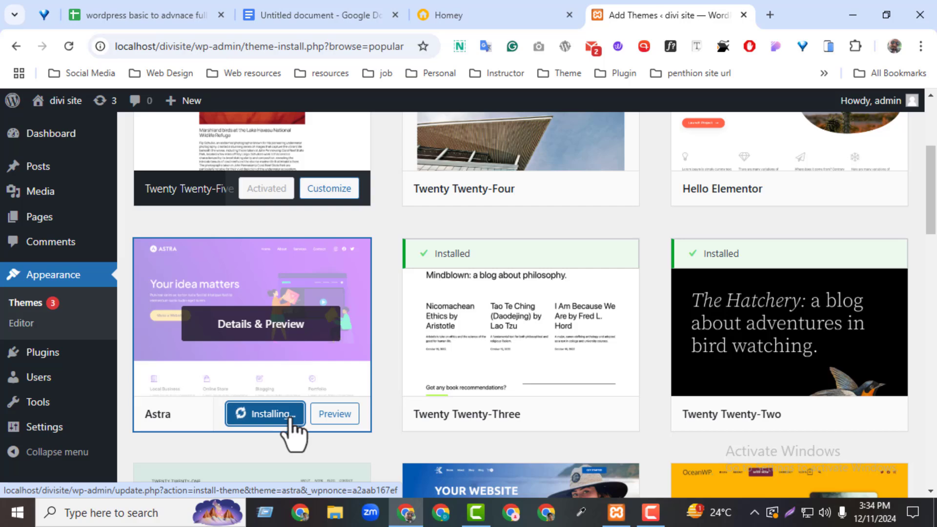
left_click(259, 16)
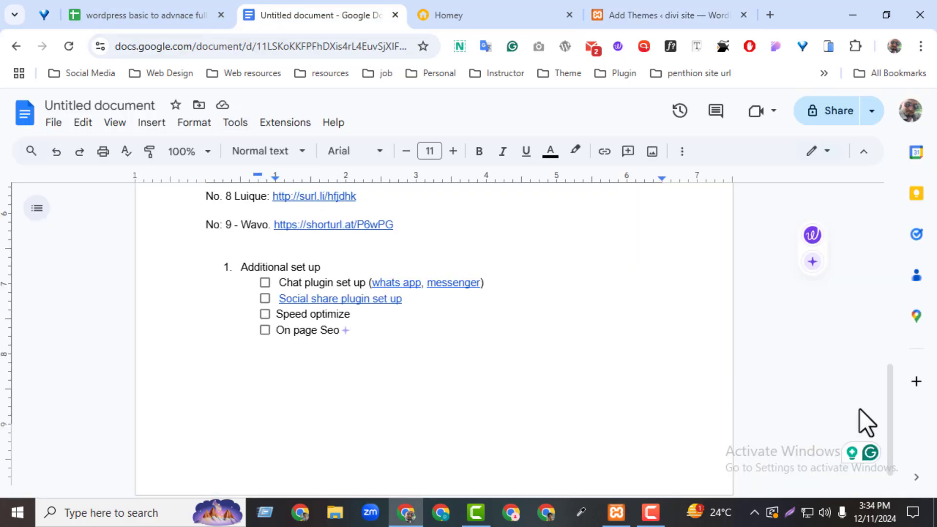
Step: Highlight step 2, 'More and more designs collect', then return to the WordPress themes page
left_click_drag(893, 385, 872, 232)
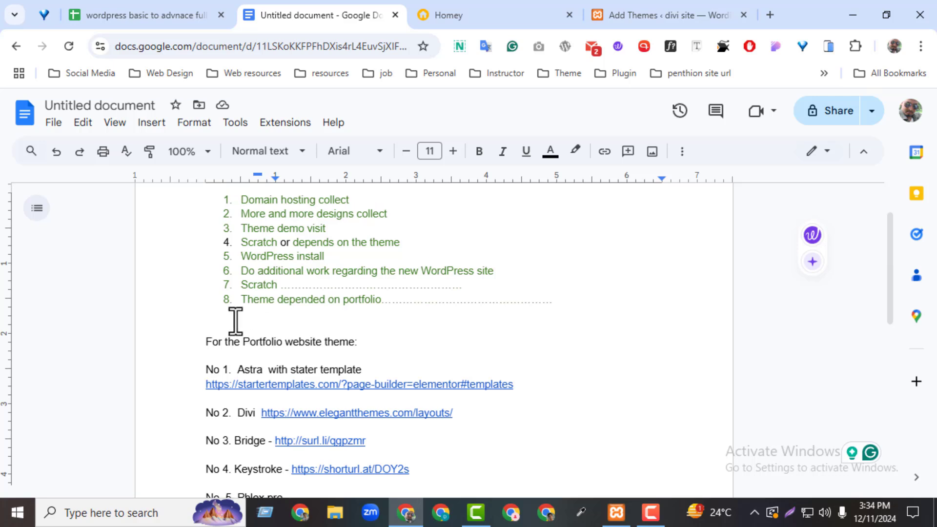
left_click_drag(242, 215, 399, 213)
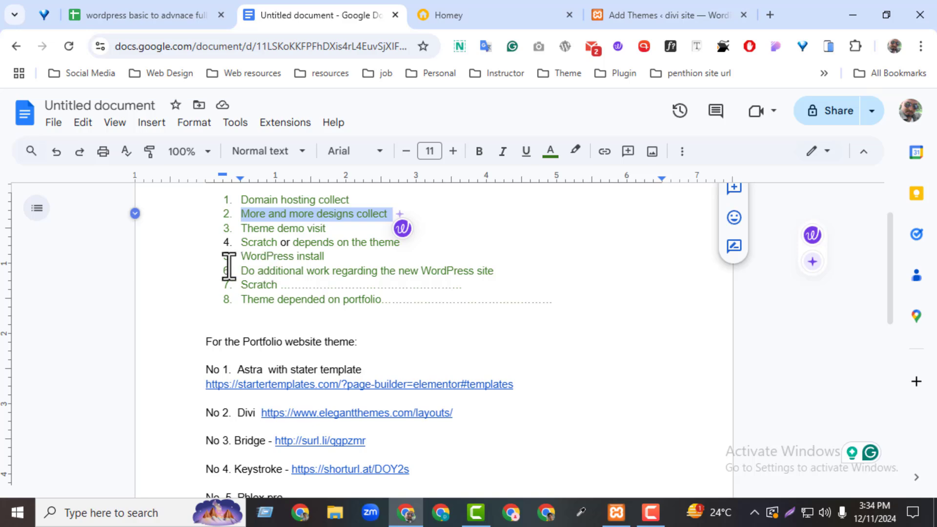
left_click(690, 4)
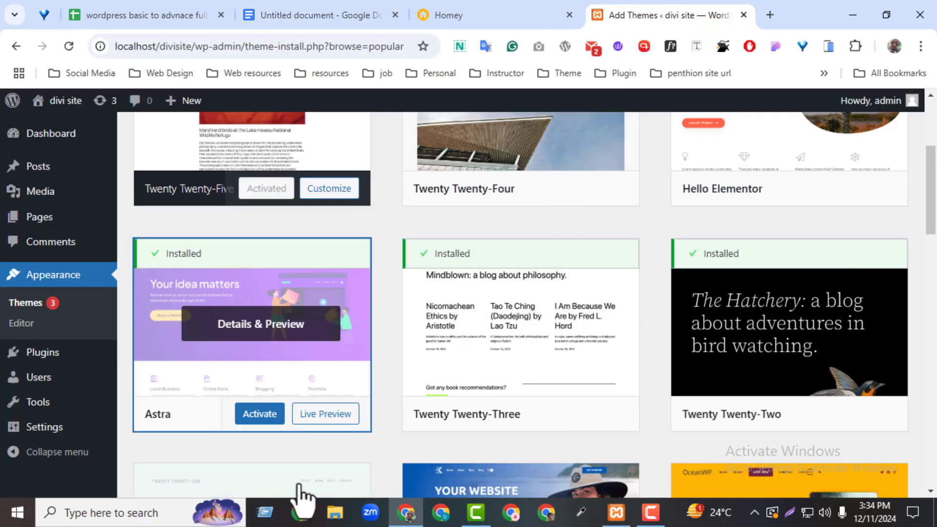
Step: Activate the Astra theme and open the Plugins page in a new tab
left_click(264, 416)
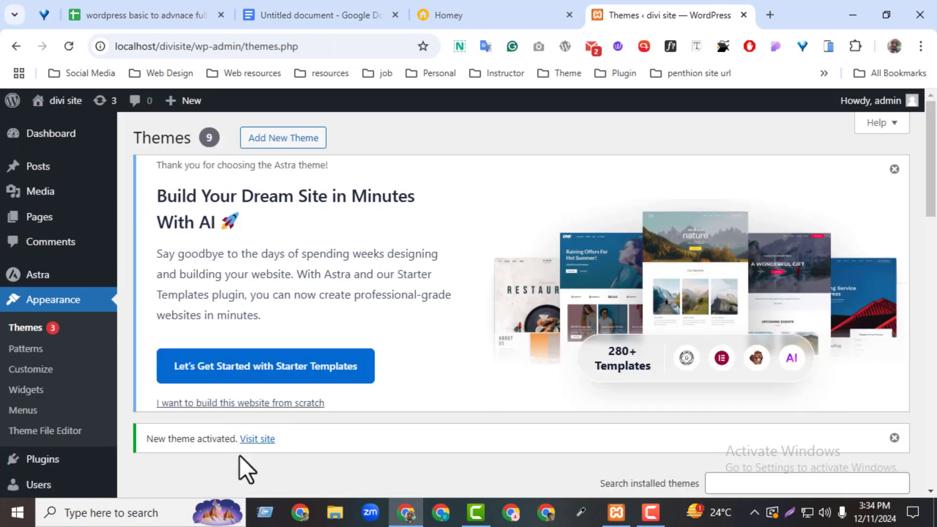
scroll(393, 397, "down", 3)
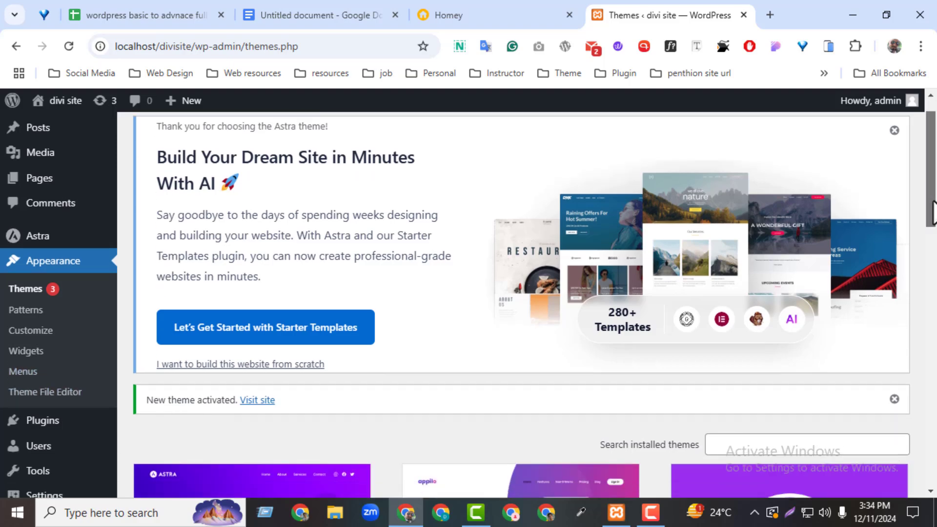
mouse_move(44, 377)
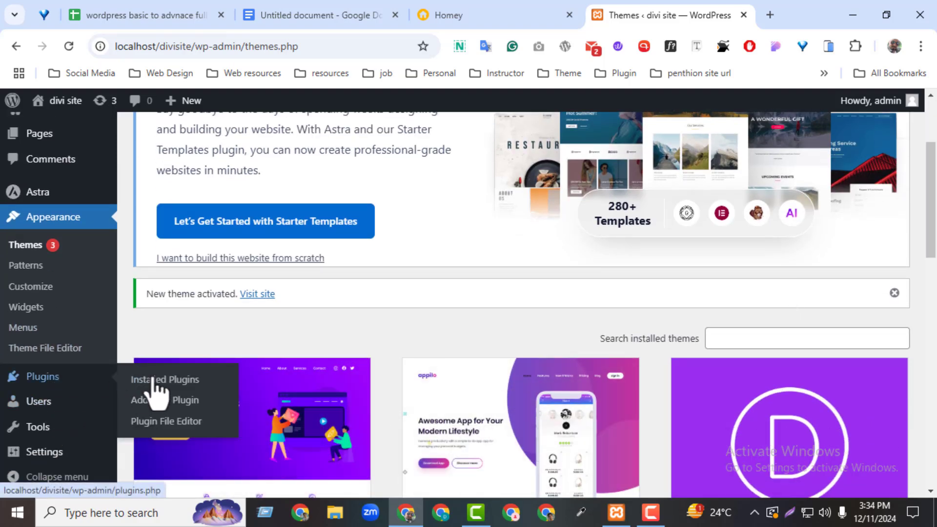
middle_click(150, 380)
left_click(677, 21)
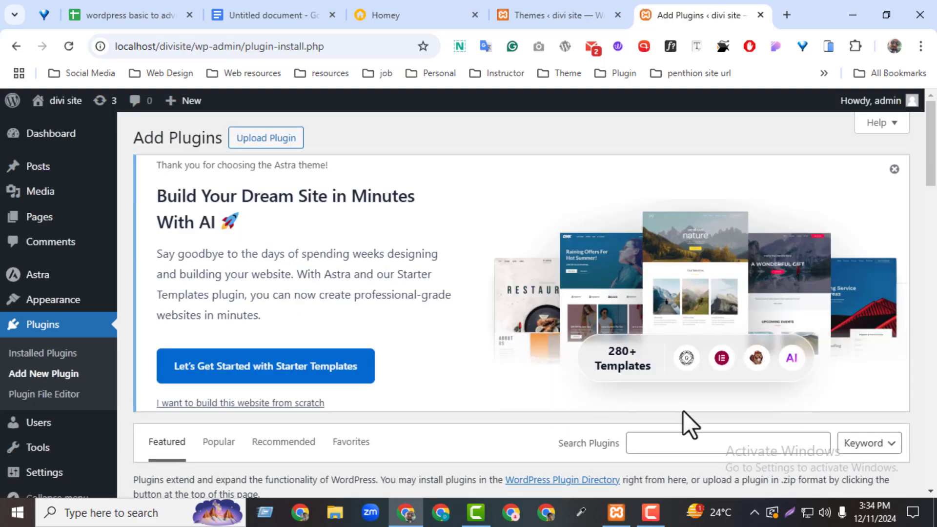
Step: Search plugins for 'elementor' and install Elementor Website Builder
left_click(656, 445)
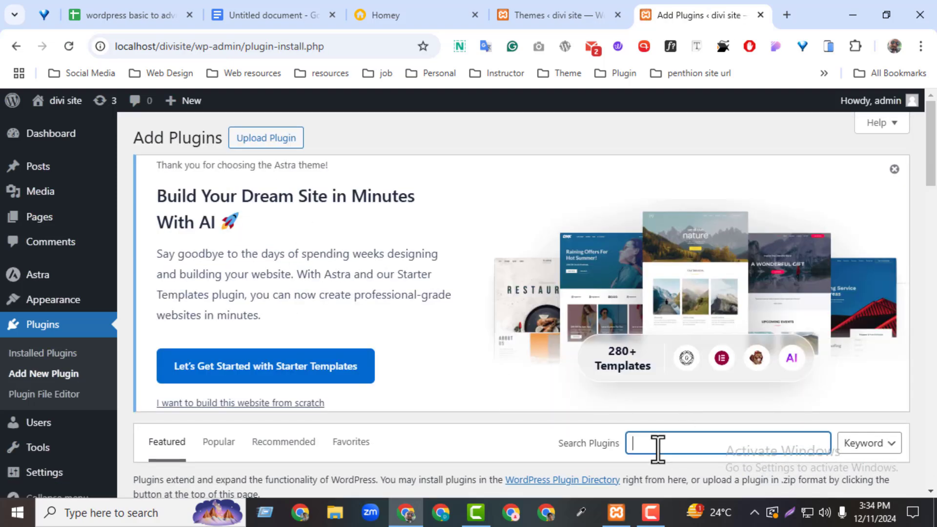
type("elementor")
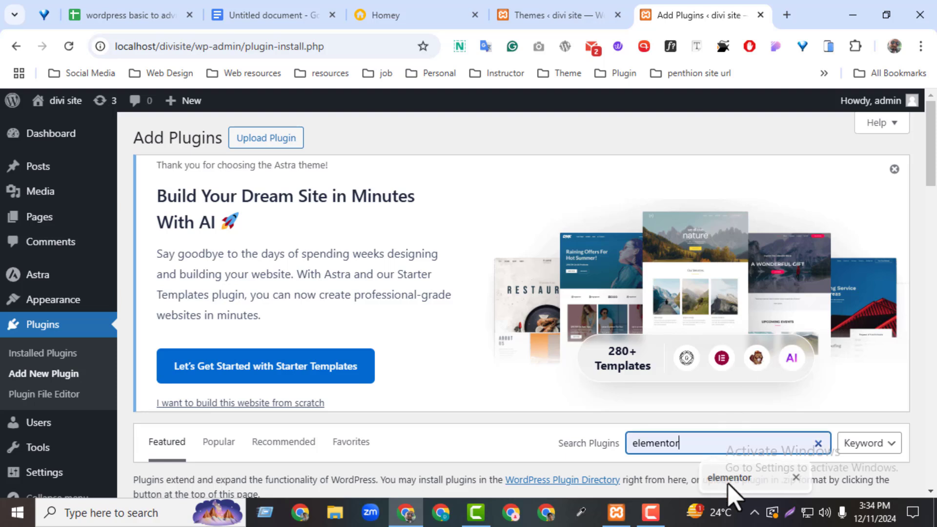
key("Return")
scroll(922, 220, "down", 2)
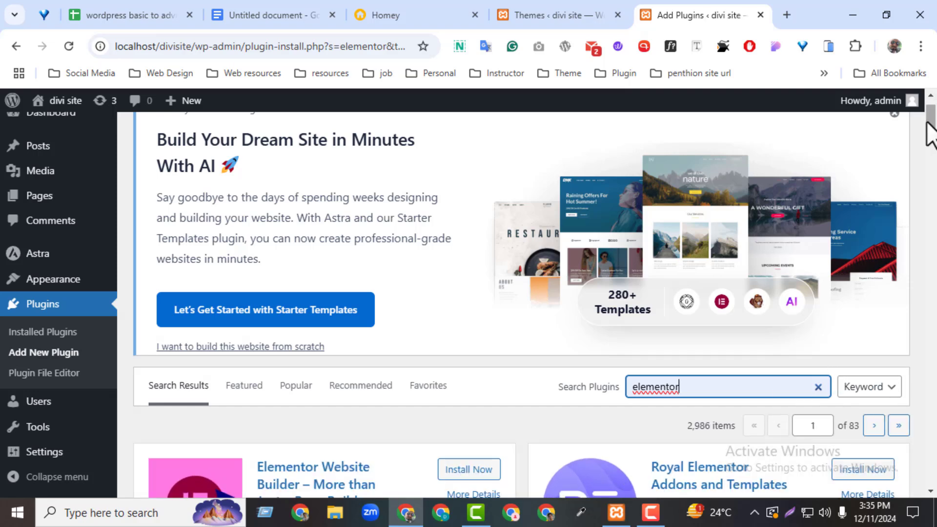
scroll(928, 136, "down", 3)
left_click(473, 311)
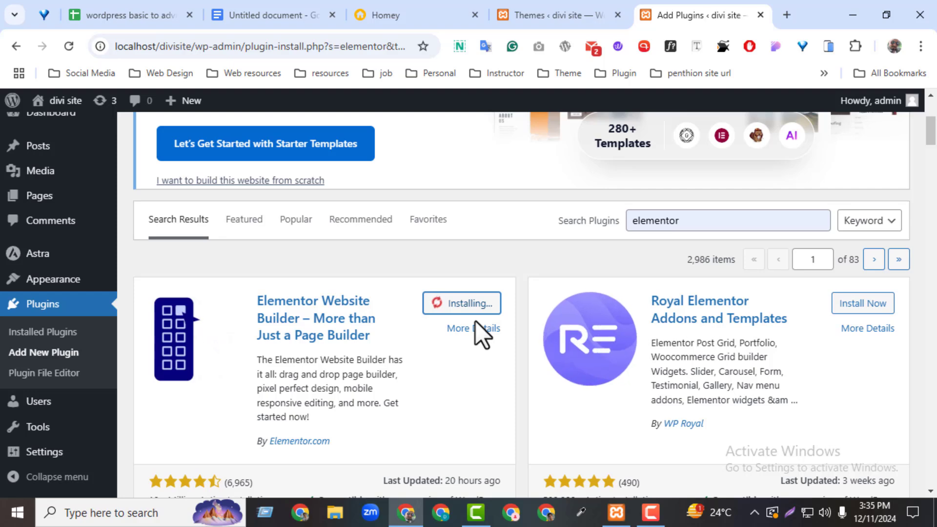
Step: Load the devshankar.com home page in a new browser tab
left_click(780, 17)
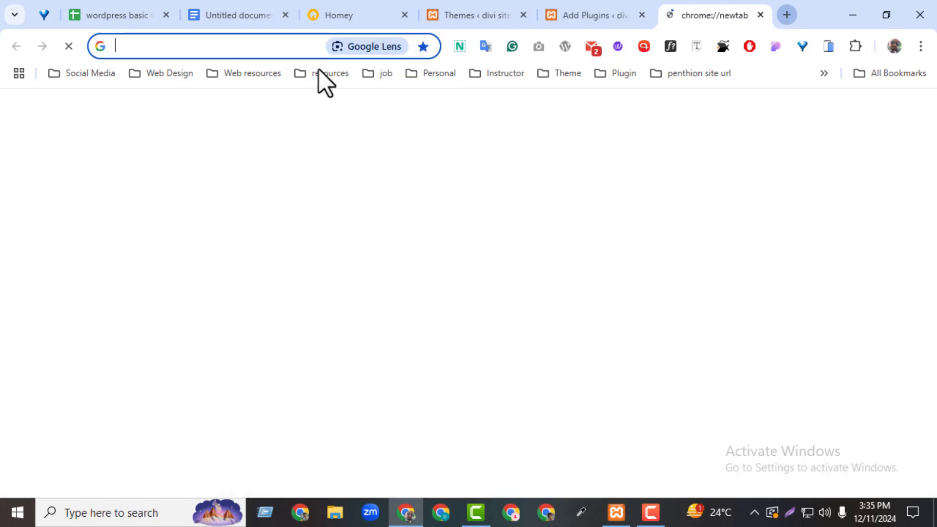
type("dev")
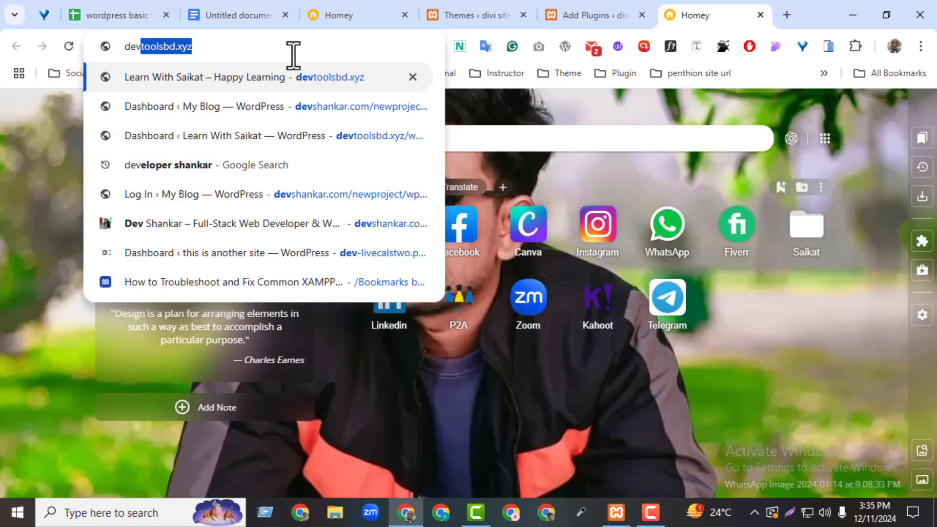
type("s")
left_click(245, 46)
left_click_drag(202, 46, 444, 56)
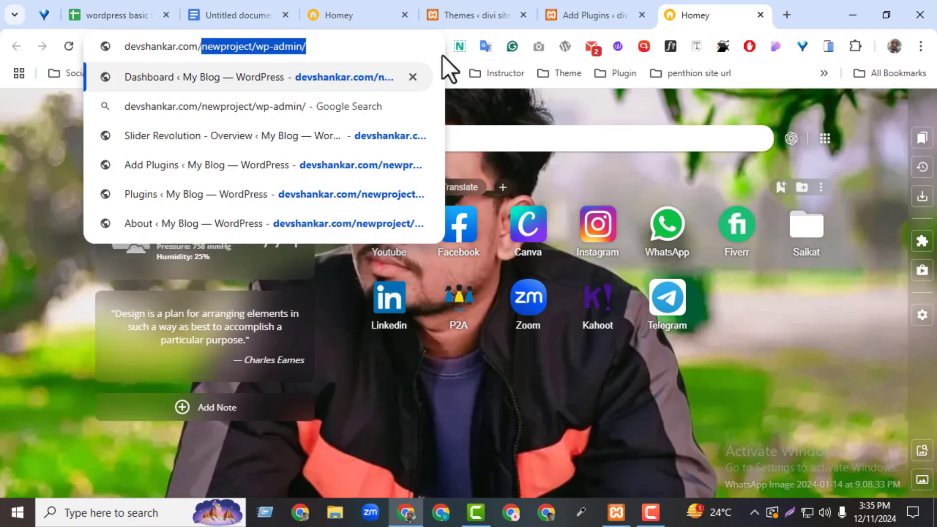
key("BackSpace")
key("Return")
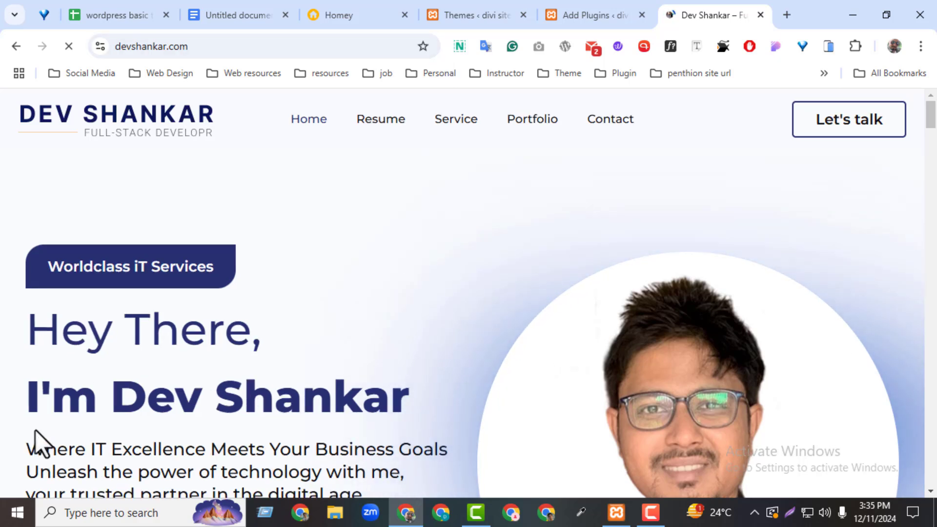
Step: Capture the site header as a screenshot, then scroll through the homepage sections
left_click(790, 512)
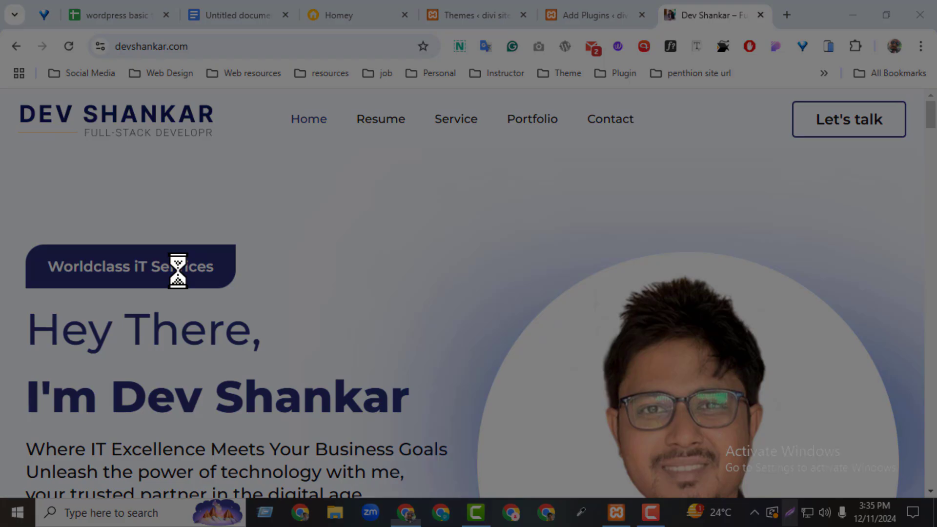
left_click_drag(1, 84, 930, 153)
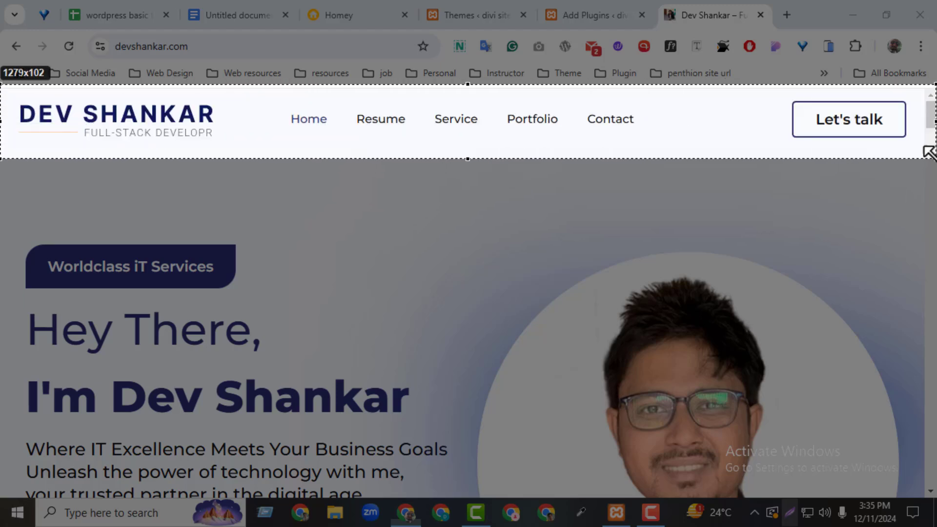
left_click(923, 171)
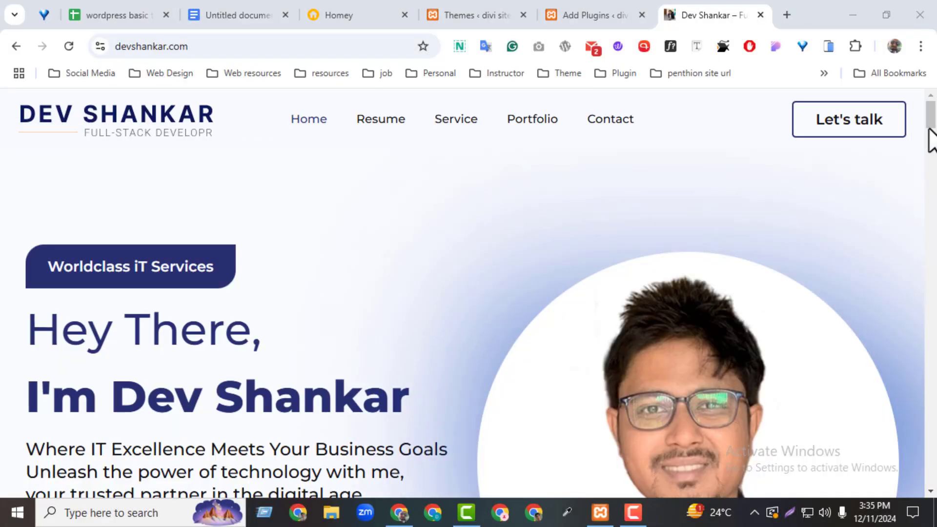
scroll(918, 141, "down", 3)
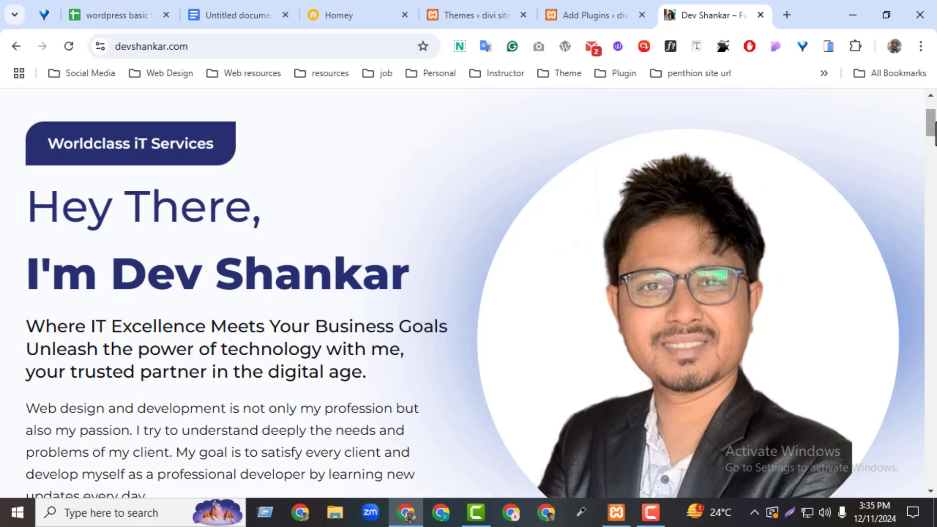
left_click_drag(935, 132, 913, 87)
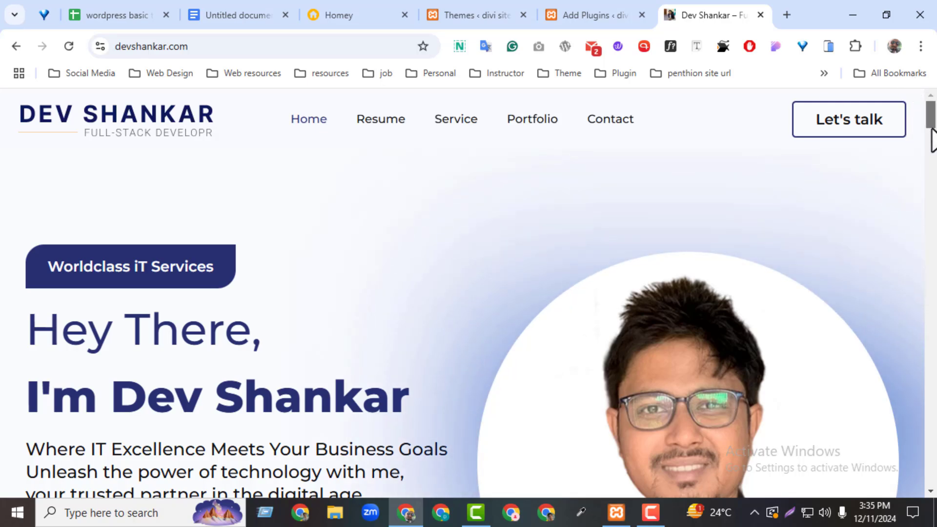
mouse_move(931, 130)
left_mouse_down()
mouse_move(923, 354)
mouse_move(905, 496)
mouse_move(896, 188)
mouse_move(907, 98)
left_mouse_up()
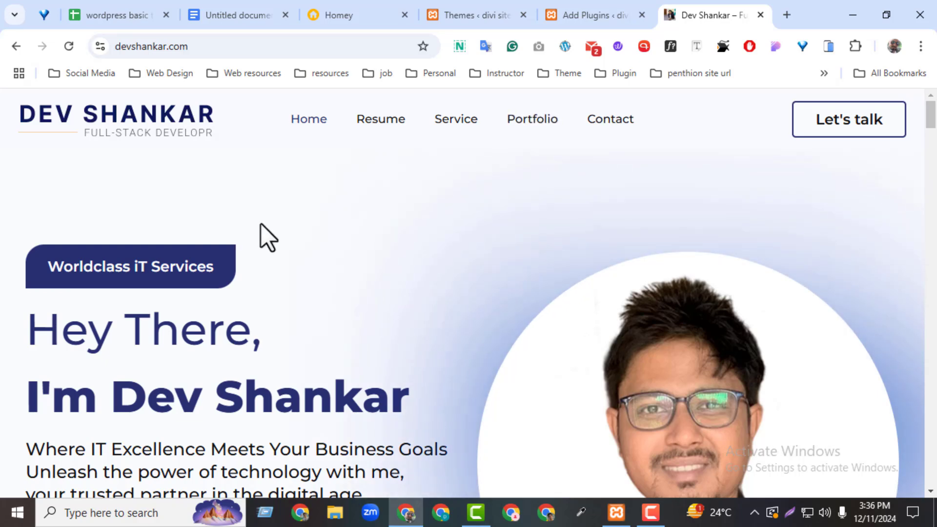
Step: Activate the freshly installed Elementor plugin and bring up the About WordPress 6.7.1 page
left_click(760, 15)
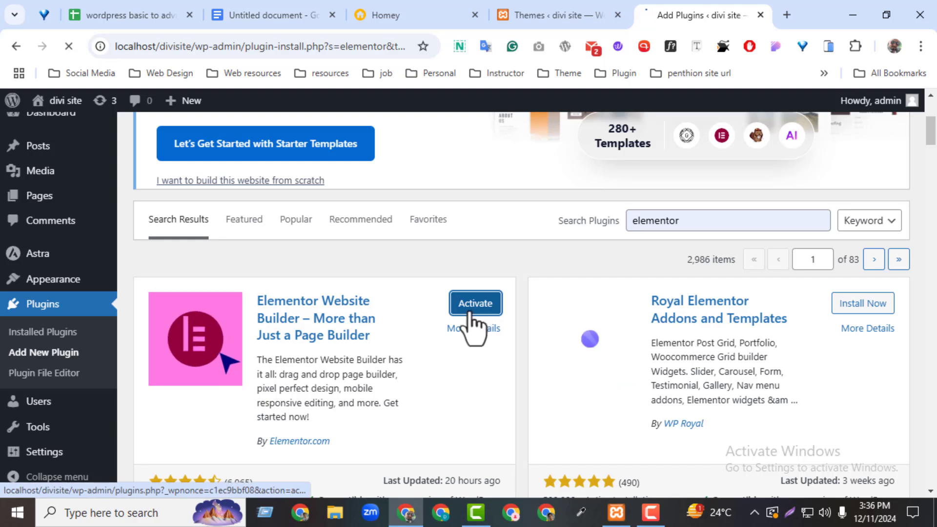
left_click(473, 309)
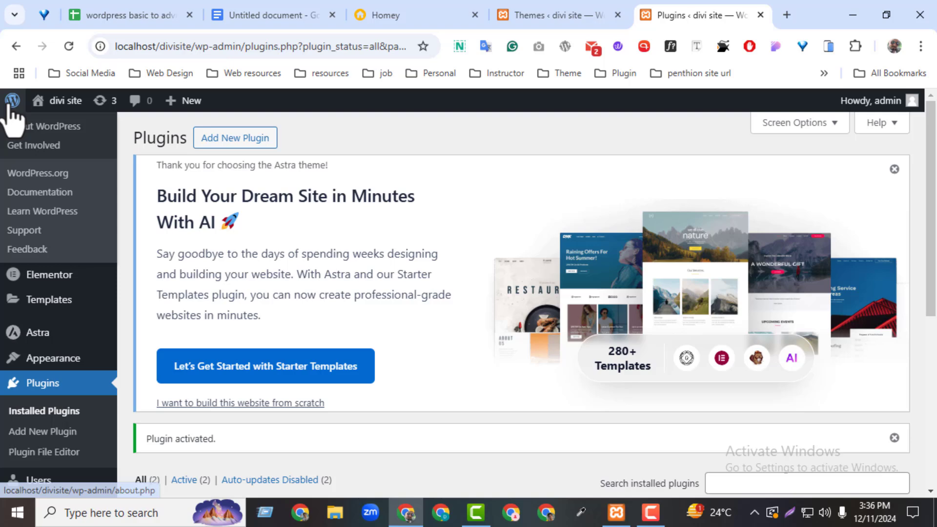
left_click(10, 104)
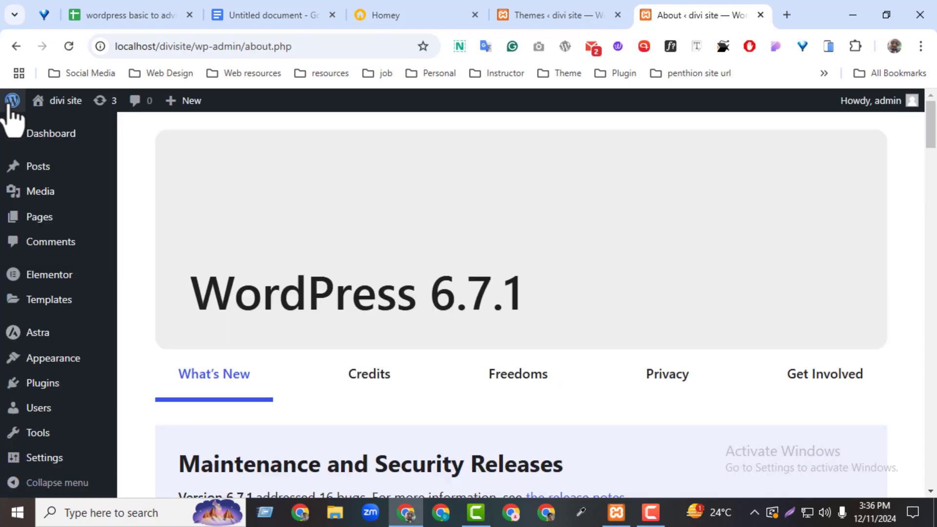
Step: In the No 1 Astra line of the notes, fix 'stater' to 'starter'
left_click(237, 14)
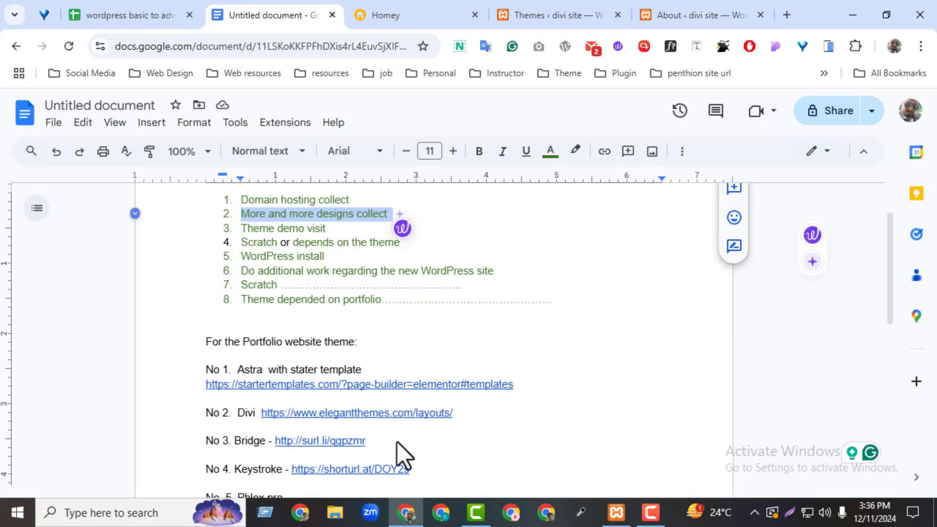
left_click_drag(891, 313, 880, 456)
left_click_drag(242, 323, 404, 421)
left_click(404, 421)
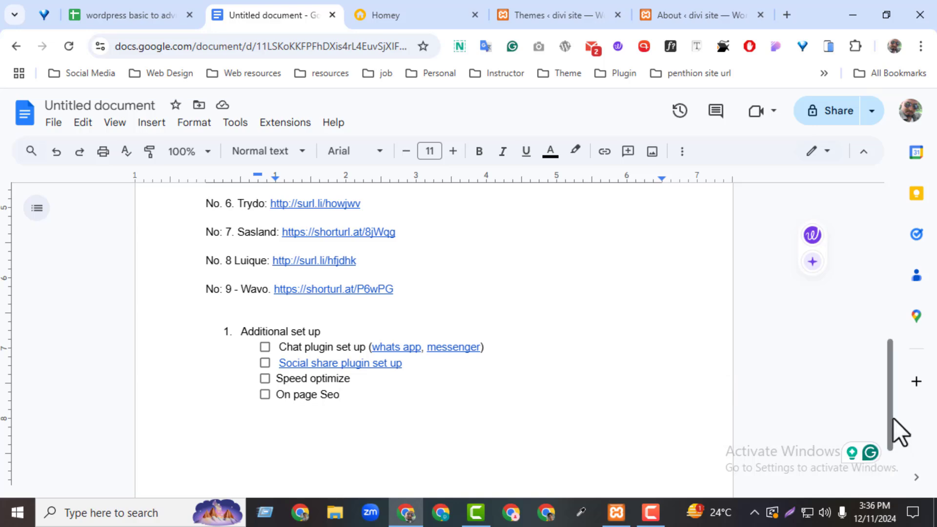
left_click_drag(891, 408, 856, 242)
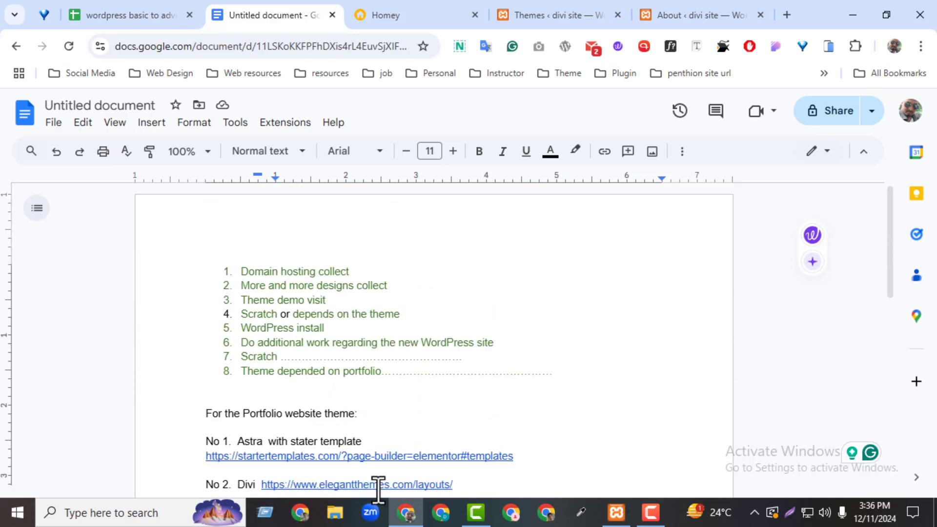
left_click(308, 444)
type("r")
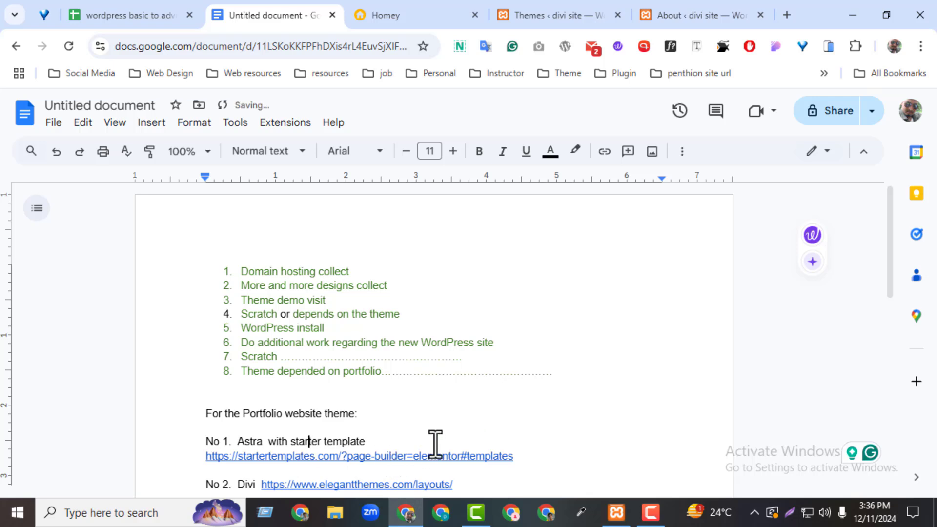
key("End")
Step: Go back to the WordPress Themes page showing Astra's Starter Templates offer
scroll(896, 307, "down", 3)
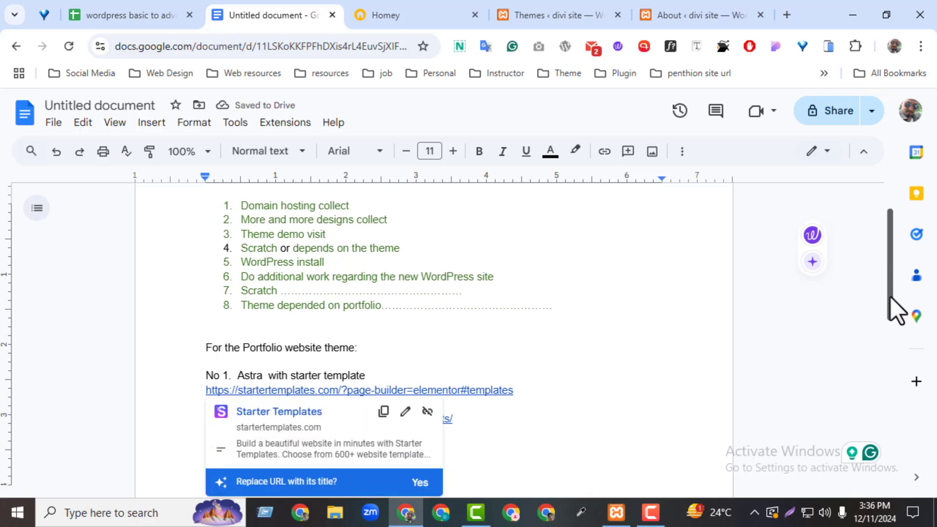
left_click(550, 410)
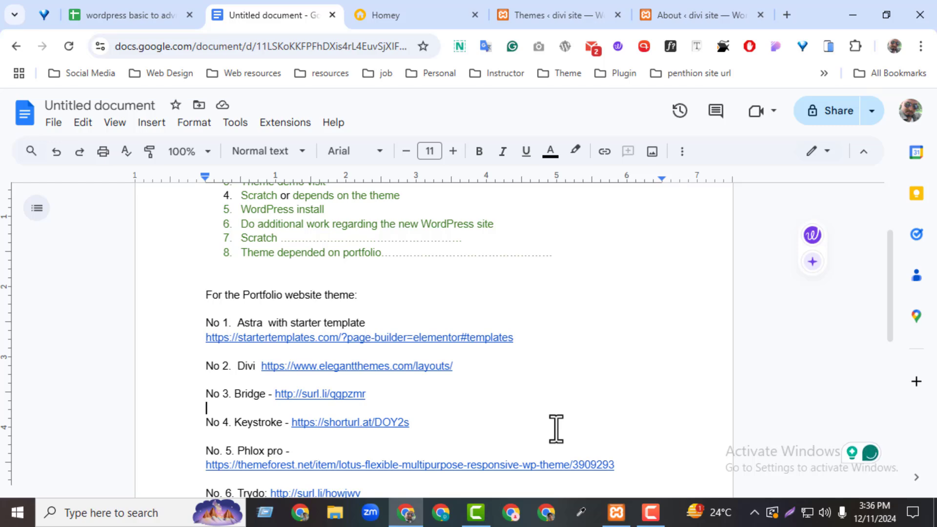
left_click(529, 8)
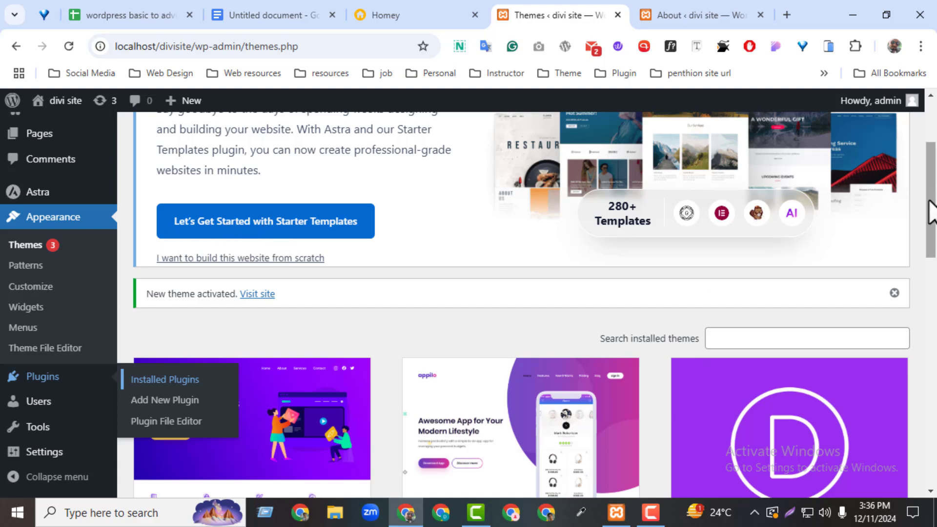
Step: From the divi site's installed Plugins list, open the Add New Plugin page
left_click_drag(933, 210, 929, 178)
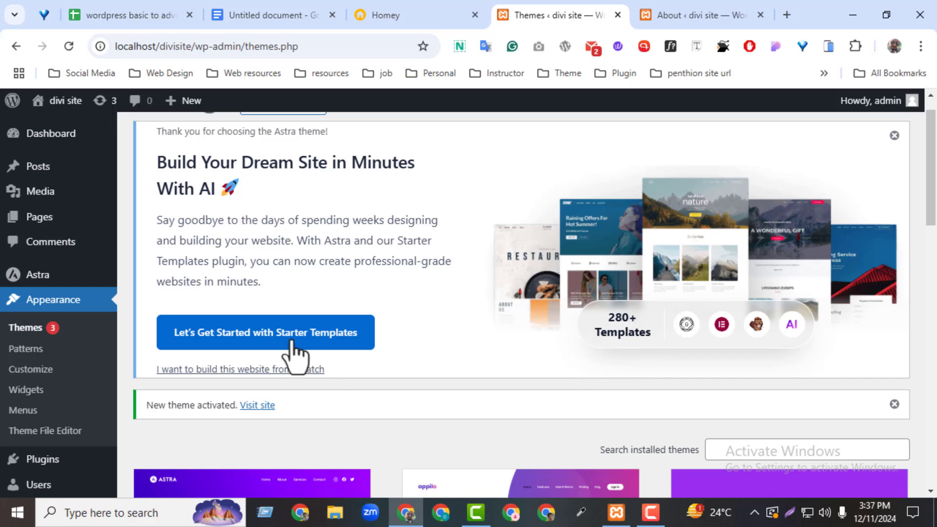
scroll(472, 401, "down", 3)
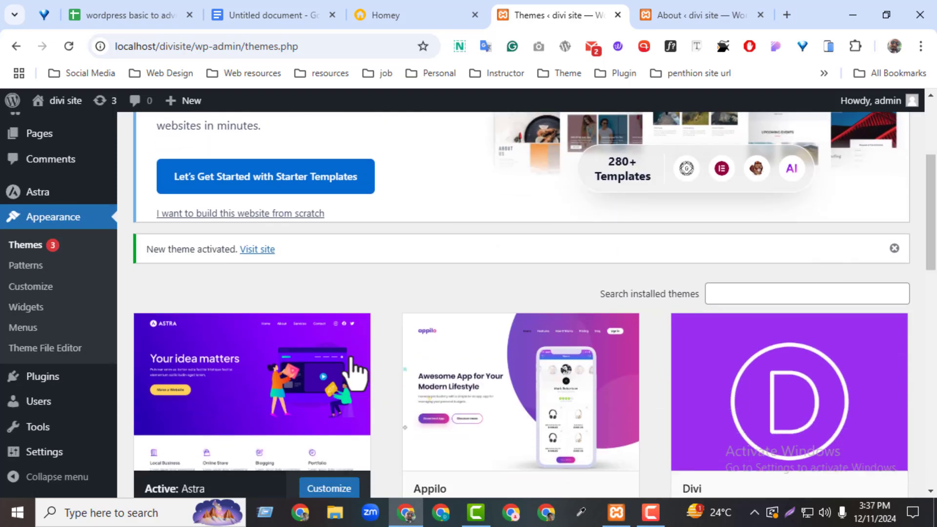
left_click(654, 14)
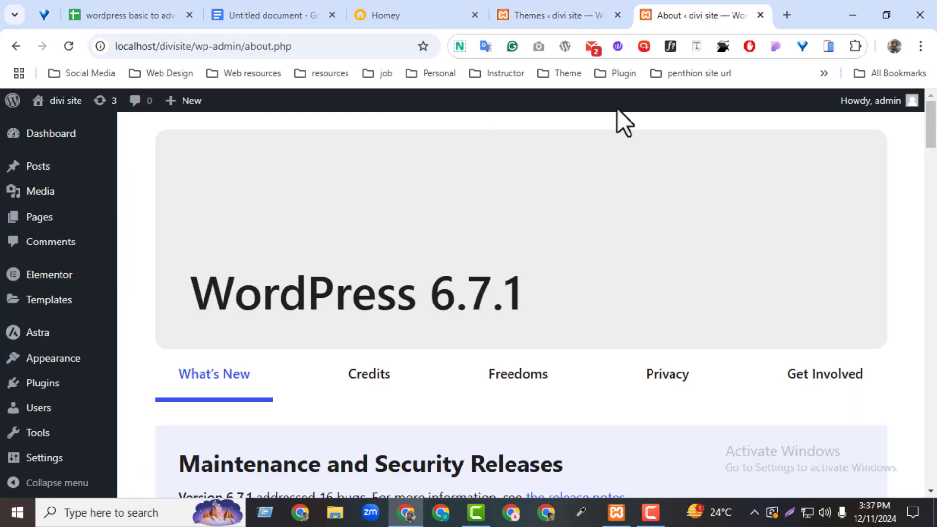
left_click(50, 394)
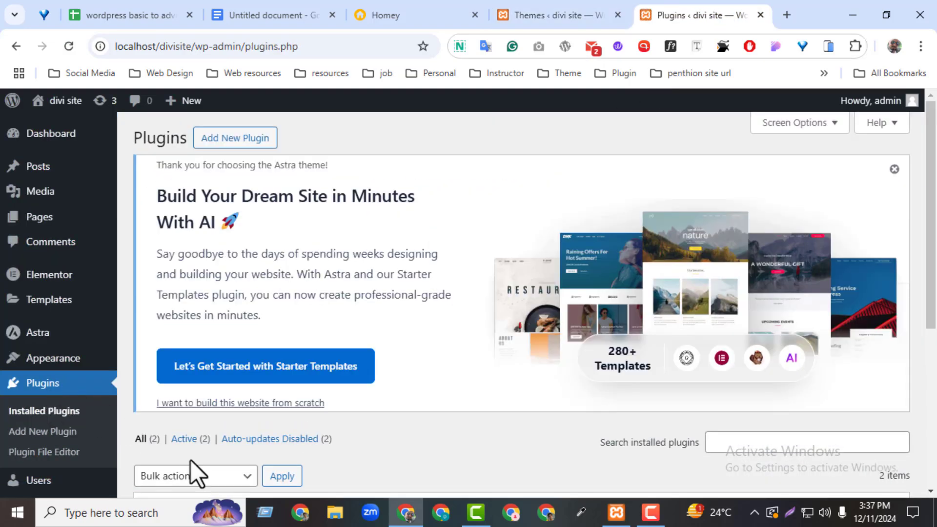
scroll(917, 326, "down", 3)
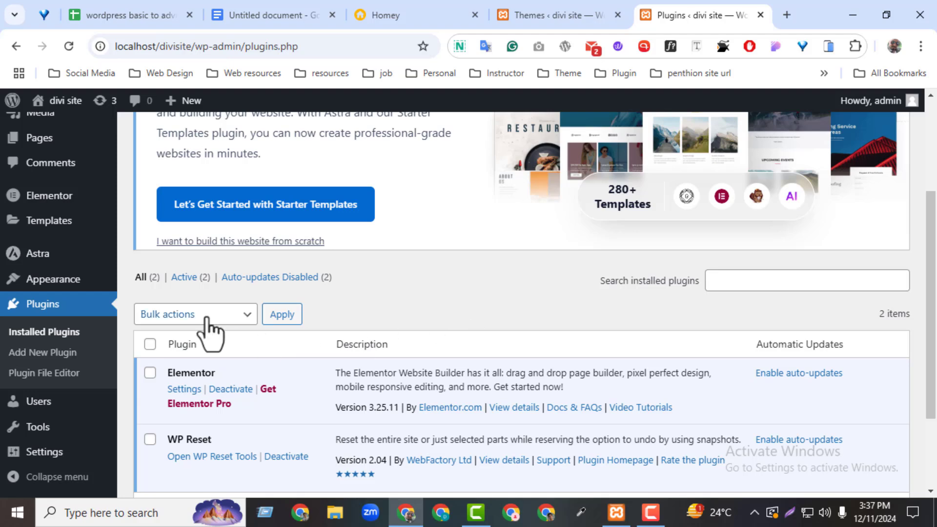
scroll(420, 210, "up", 4)
left_click(230, 146)
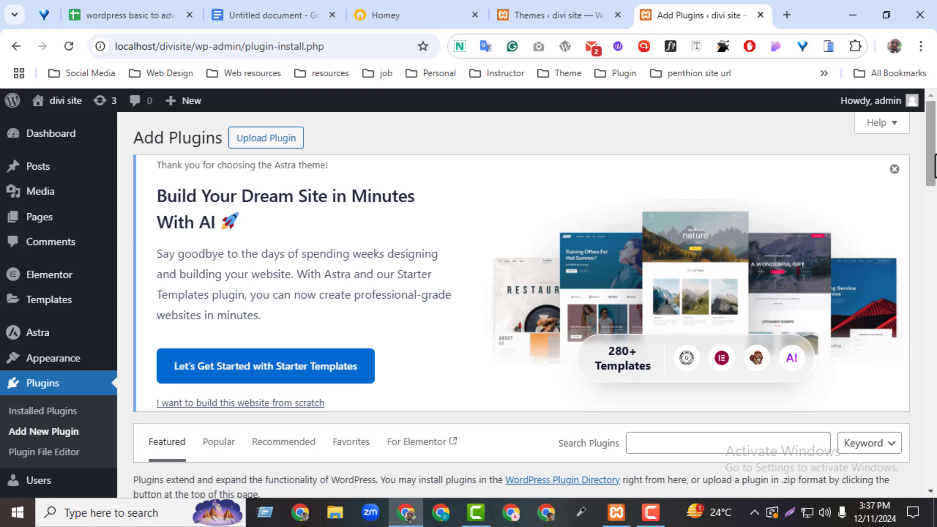
Step: Search plugins for 'star' and install Starter Templates
scroll(778, 295, "down", 2)
left_click(712, 327)
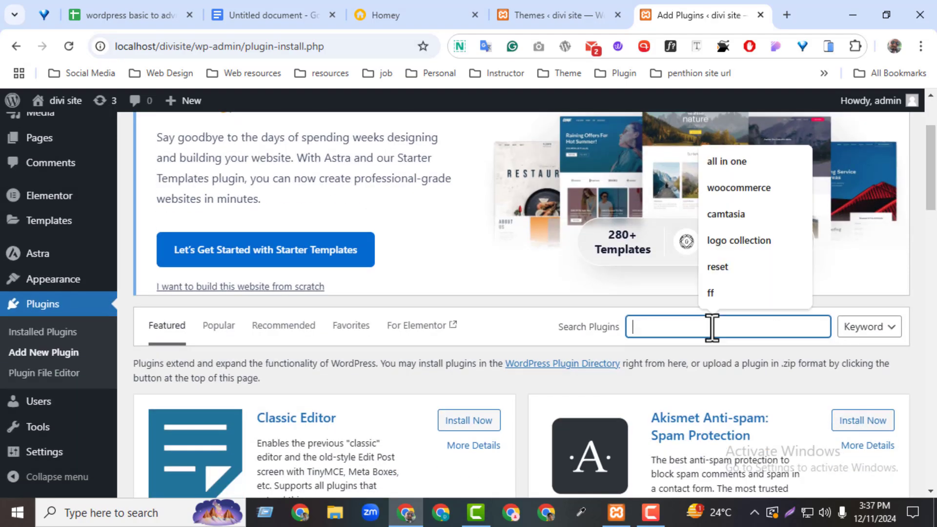
type("starter")
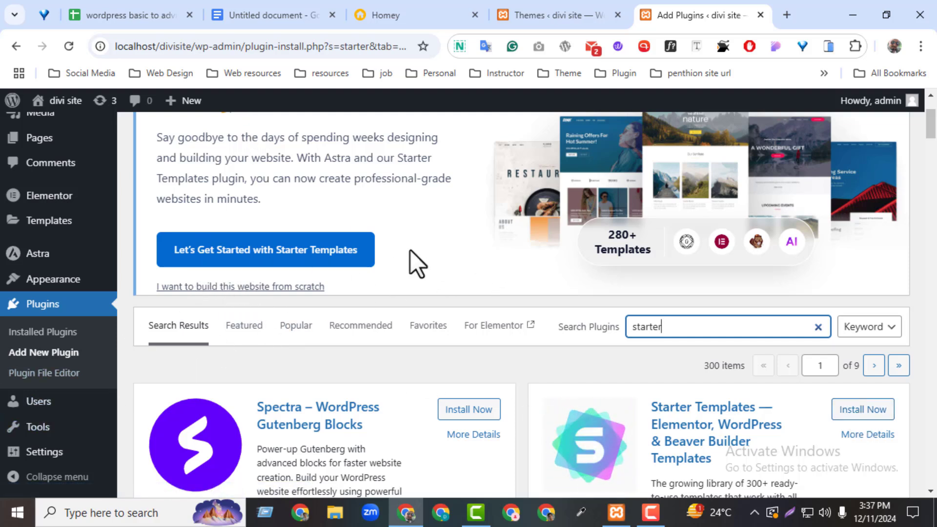
left_click_drag(929, 119, 930, 128)
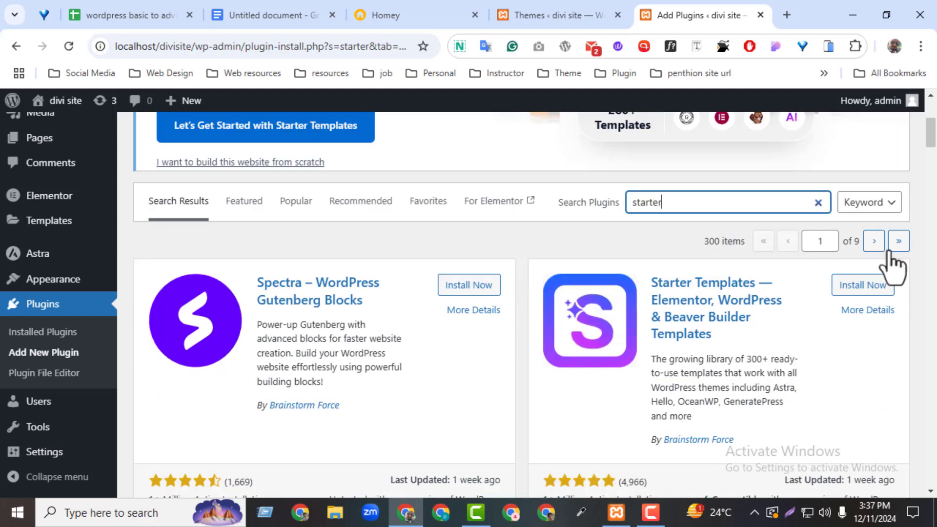
left_click(860, 286)
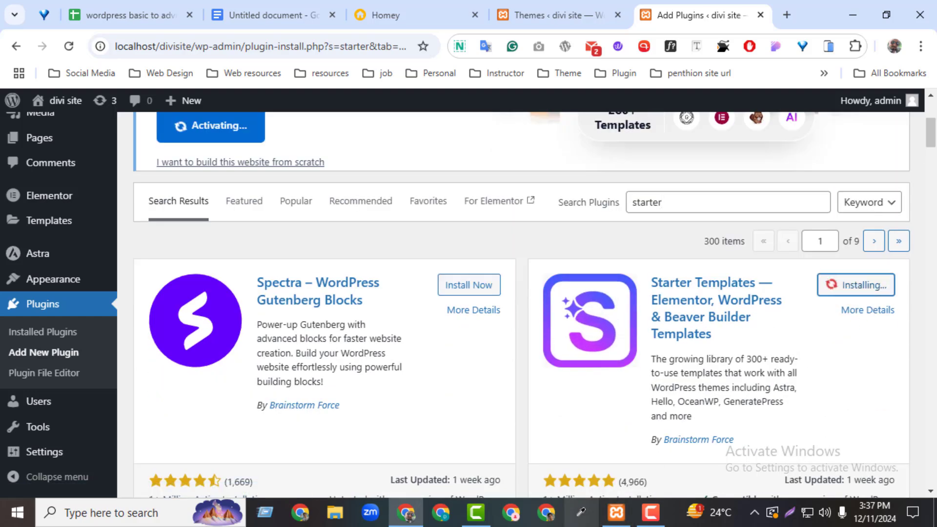
mouse_move(617, 513)
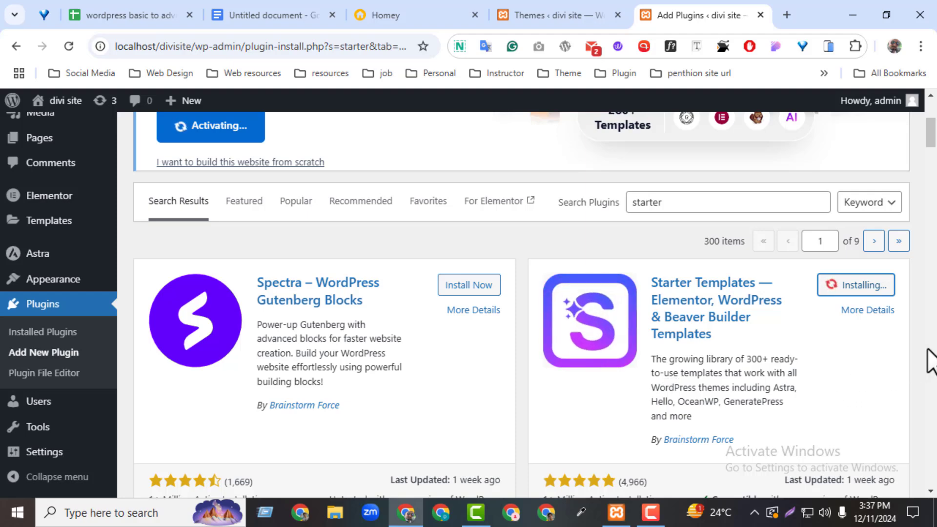
Step: Activate the newly installed Starter Templates plugin
scroll(799, 198, "up", 2)
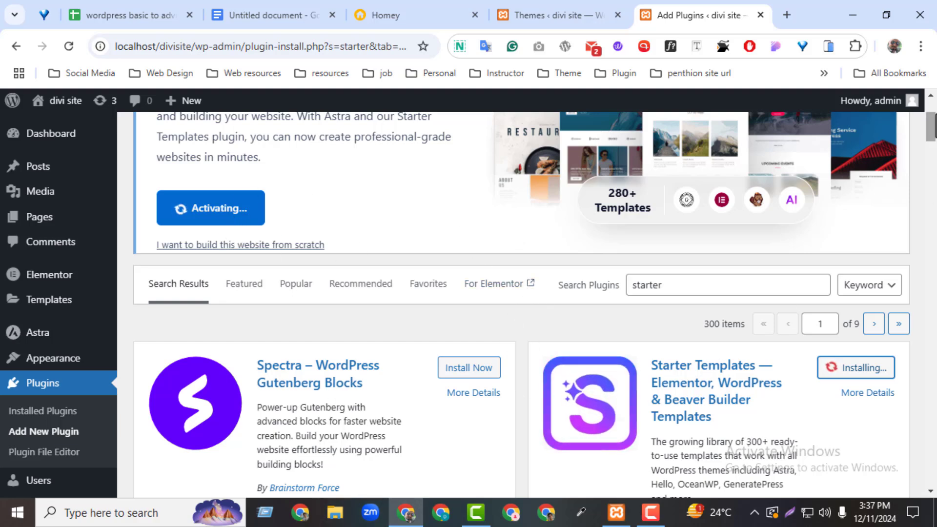
scroll(653, 439, "down", 1)
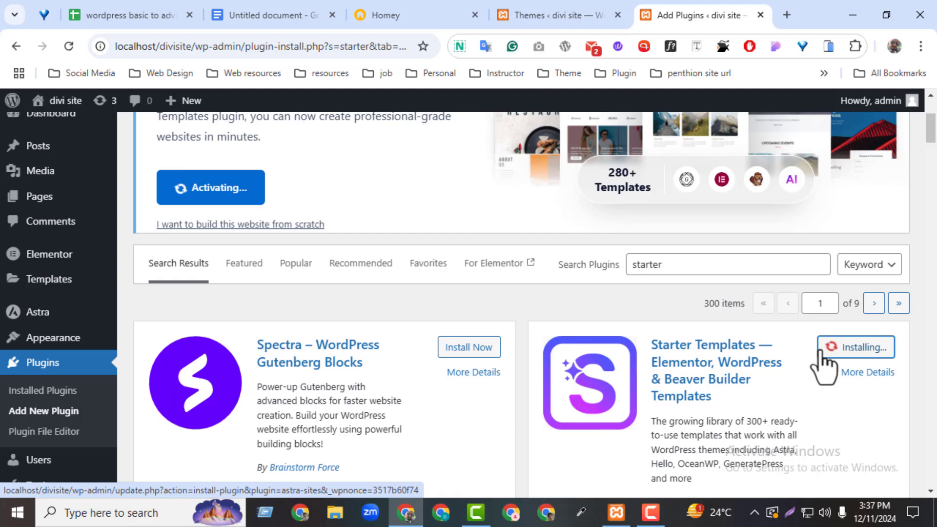
left_click(853, 358)
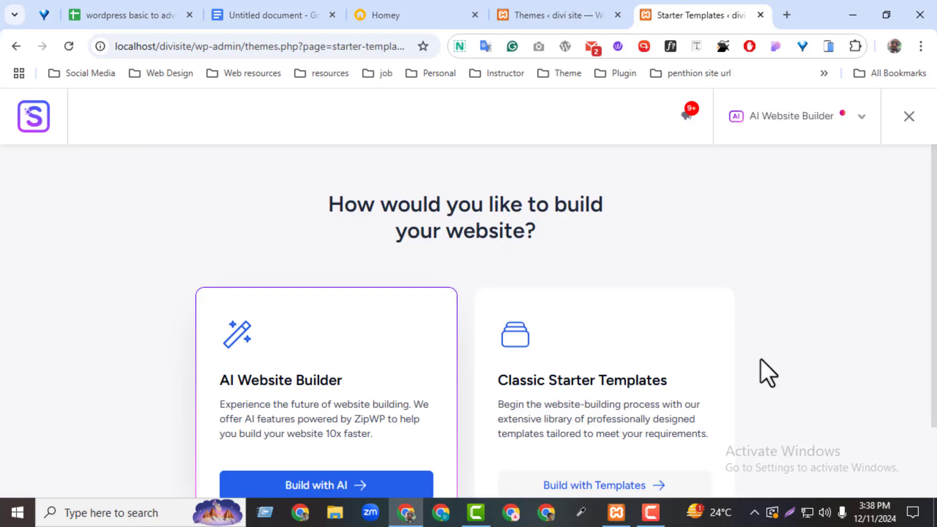
Step: Choose Build with Templates and select Elementor as the page builder
left_click_drag(932, 193, 926, 253)
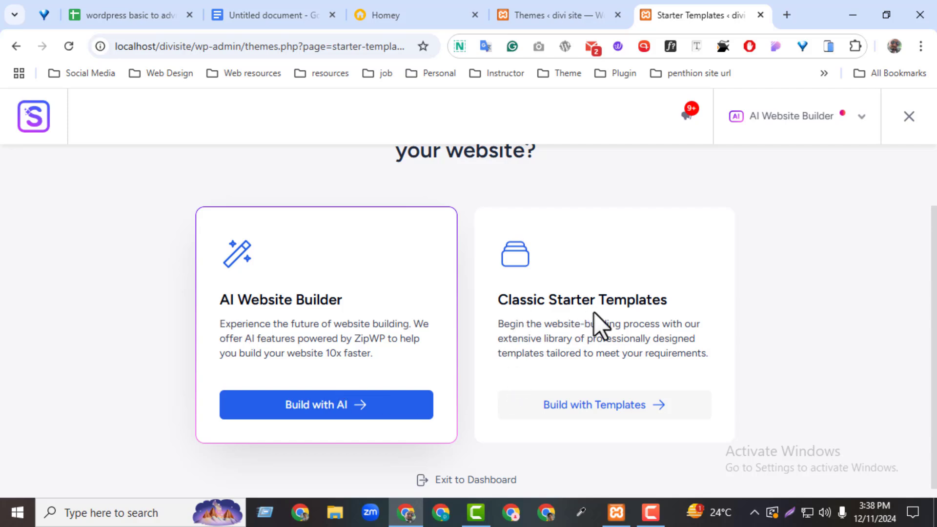
left_click(621, 409)
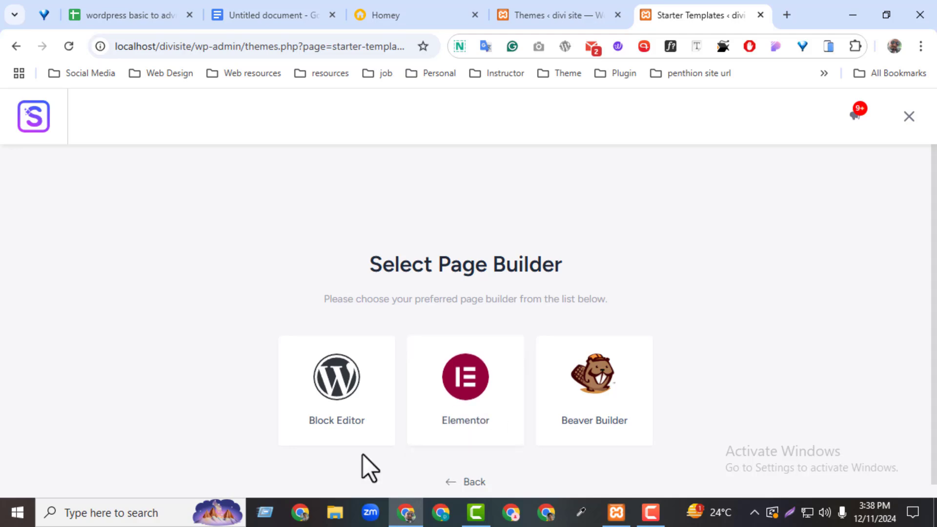
left_click(482, 398)
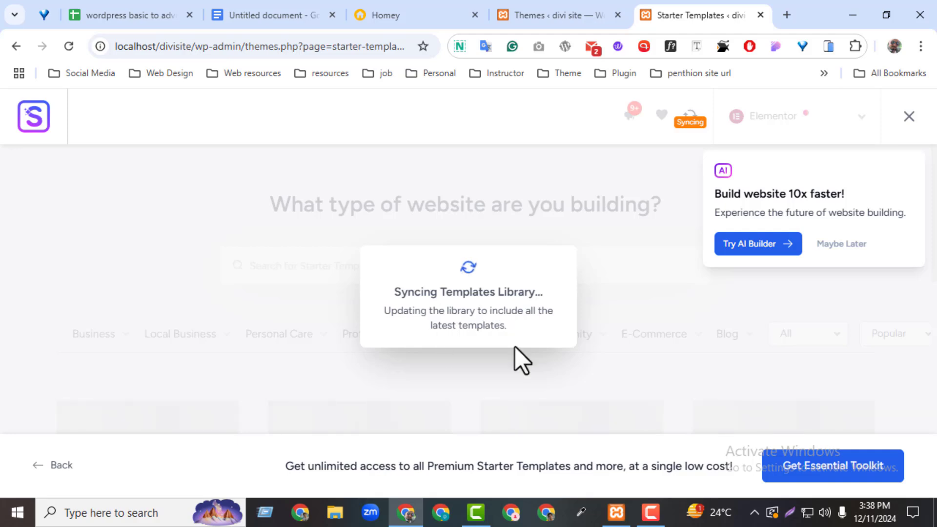
Step: Dismiss the AI builder suggestion and browse the starter template categories
left_click(843, 244)
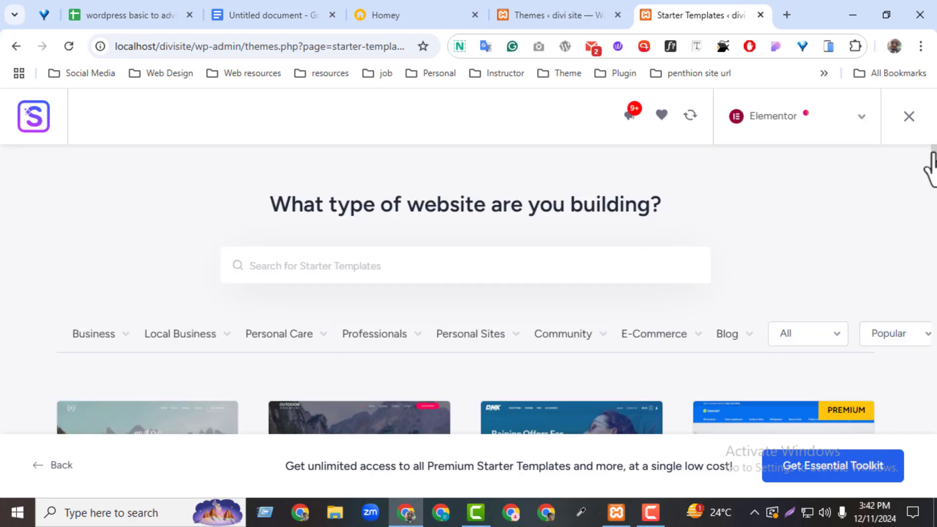
left_click_drag(933, 153, 934, 172)
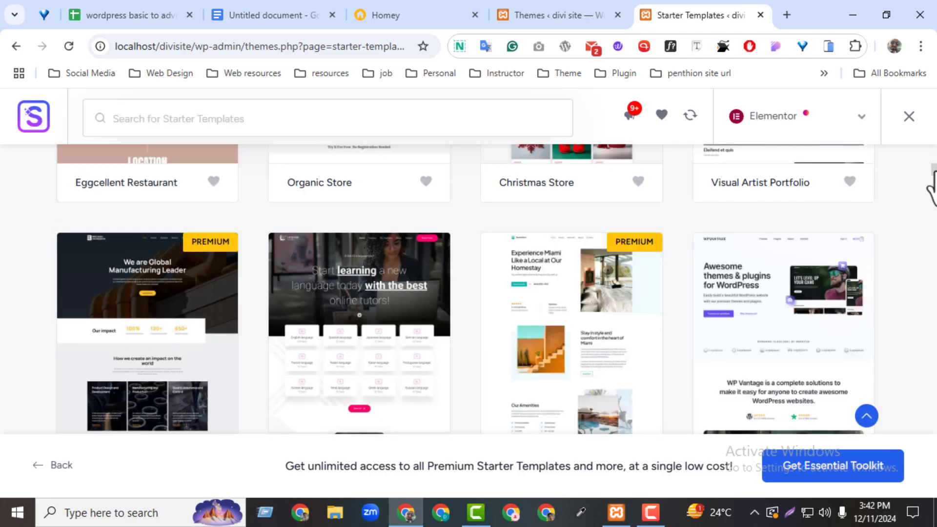
left_click_drag(933, 172, 934, 136)
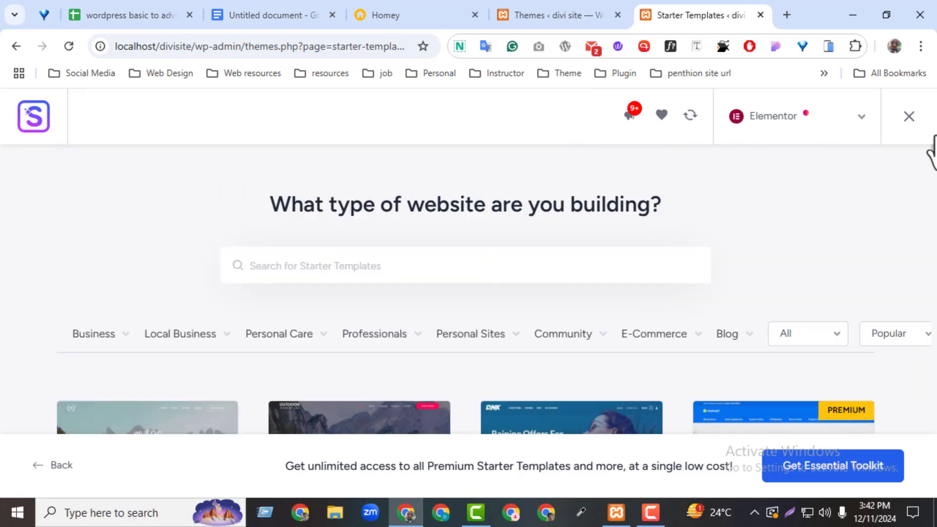
mouse_move(119, 355)
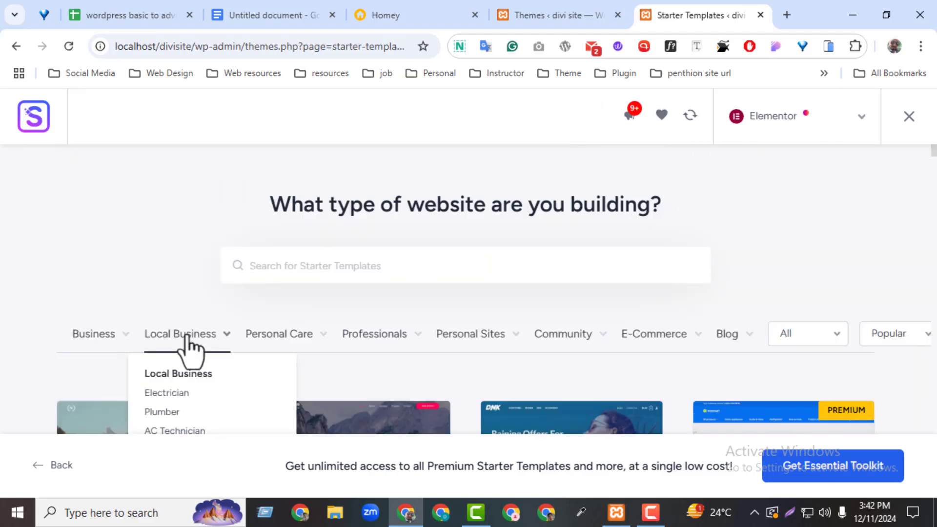
mouse_move(255, 339)
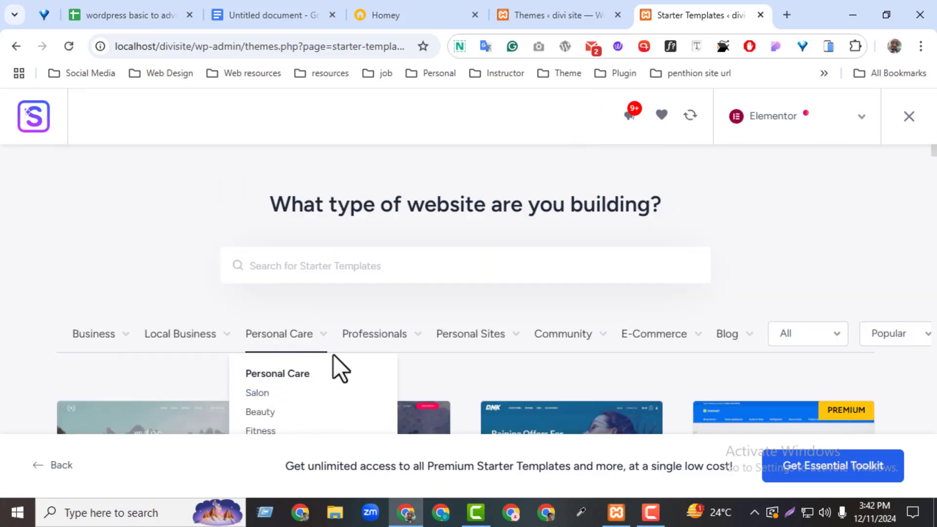
mouse_move(378, 344)
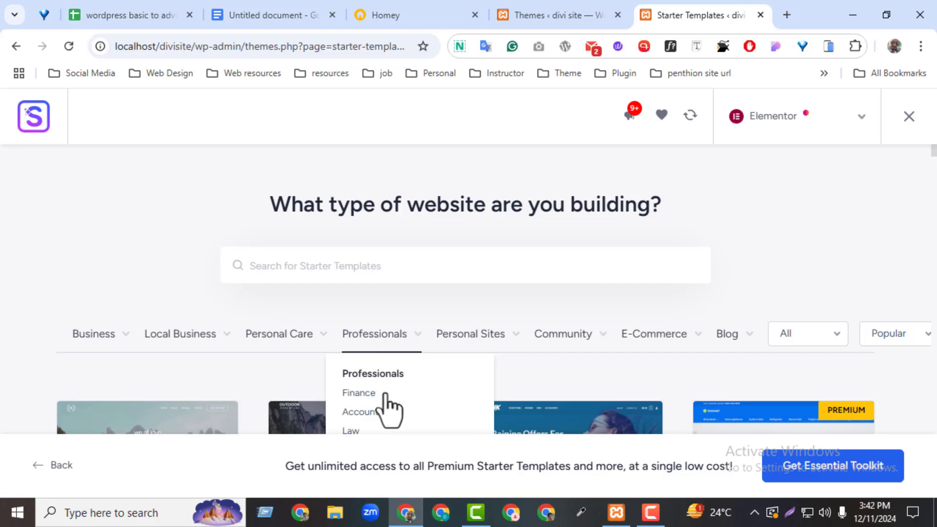
scroll(933, 168, "down", 4)
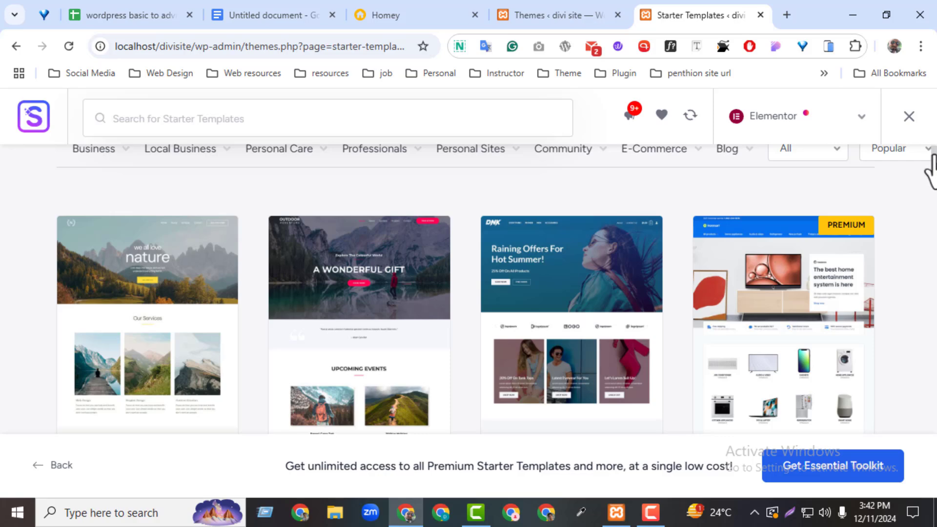
scroll(933, 168, "up", 4)
mouse_move(188, 274)
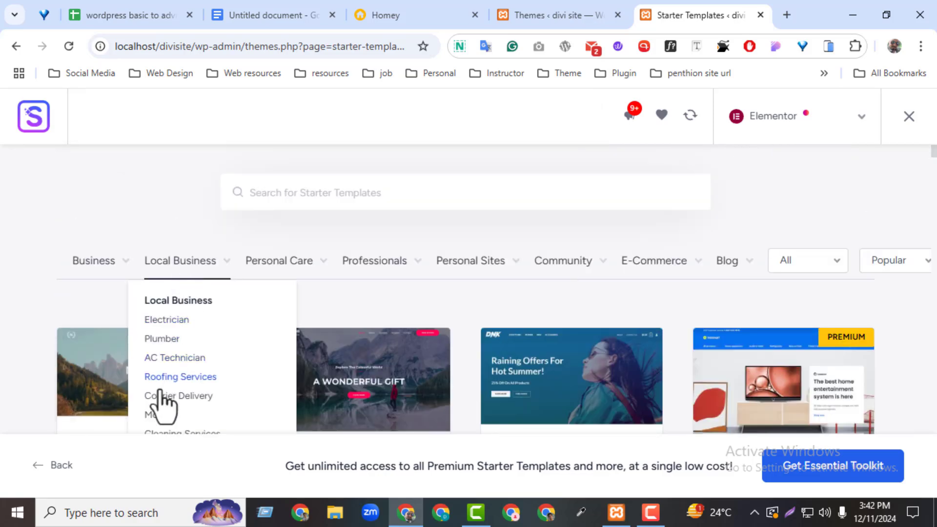
mouse_move(469, 277)
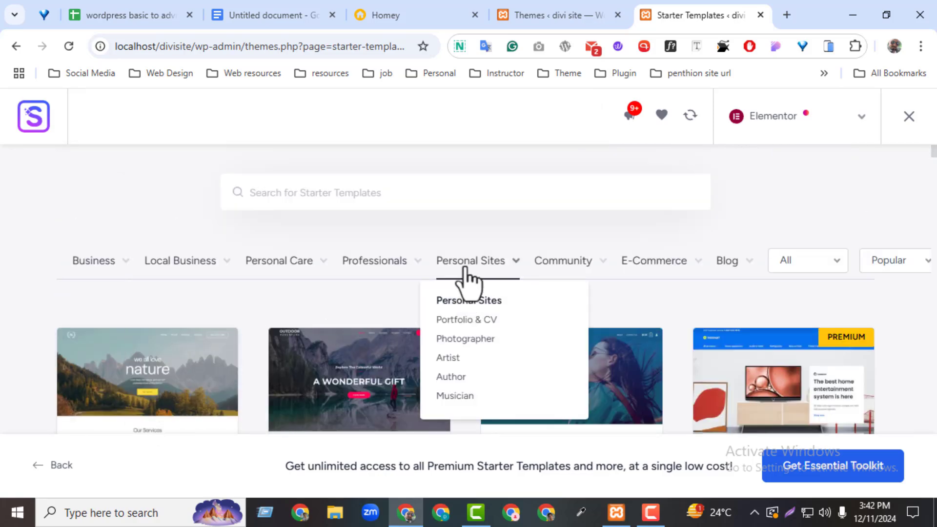
Step: Filter templates to Portfolio & CV and scroll down to the Alex James design
left_click(465, 322)
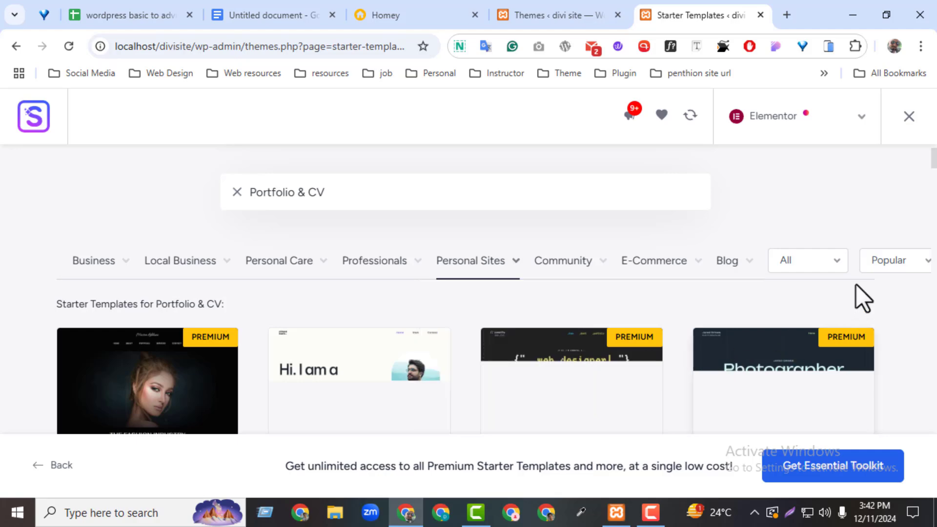
scroll(932, 169, "down", 2)
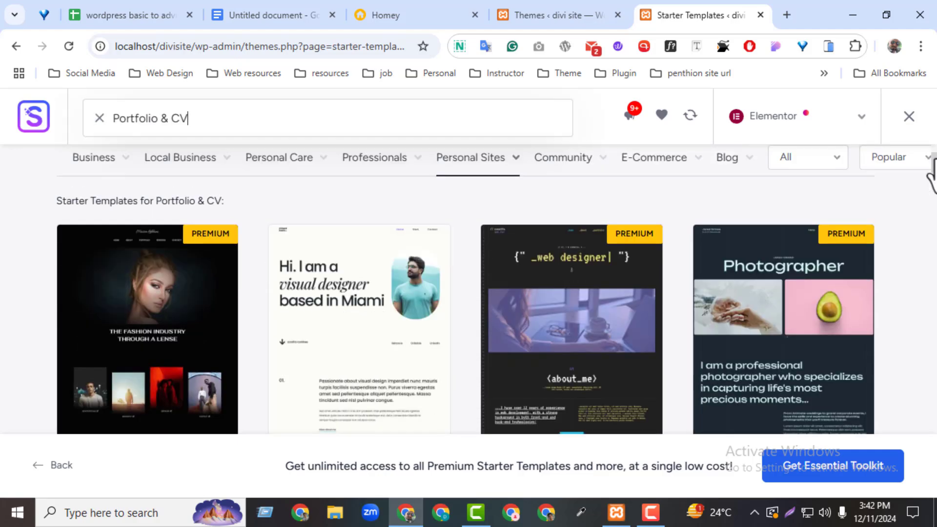
scroll(931, 181, "down", 5)
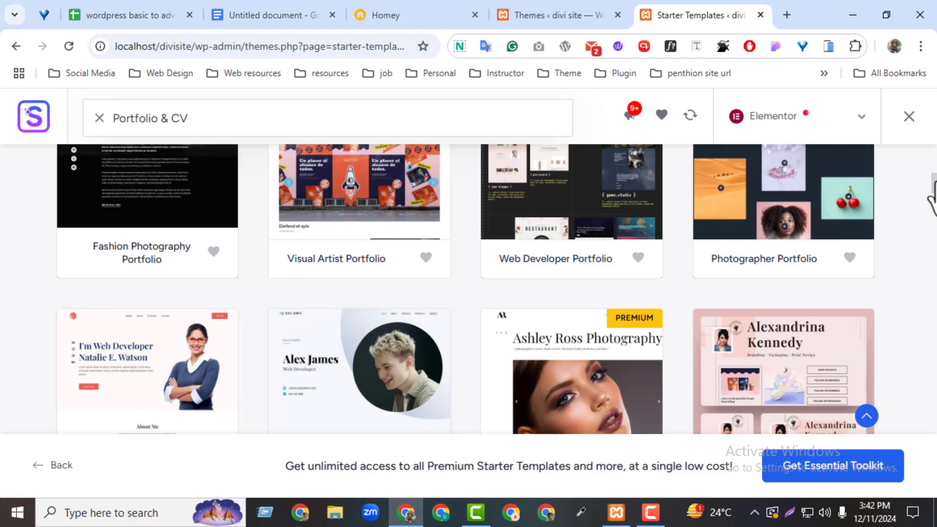
scroll(932, 193, "down", 1)
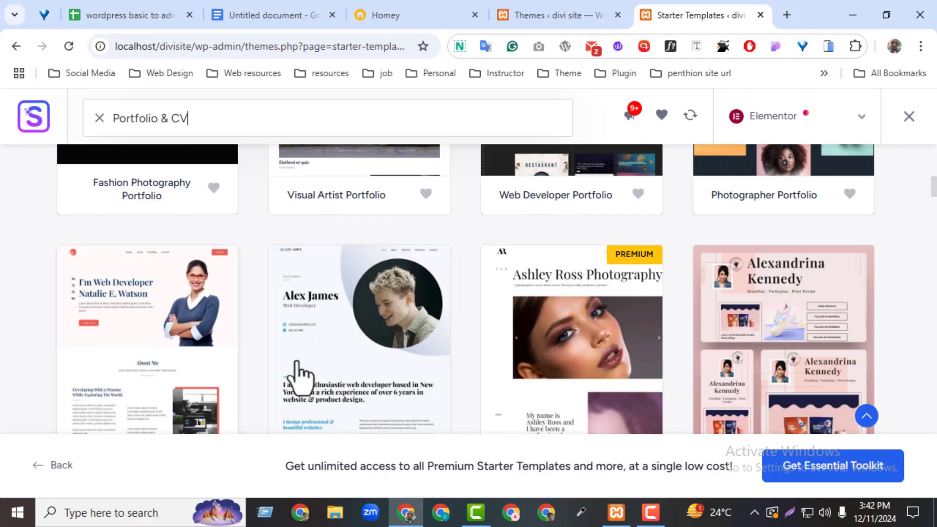
scroll(931, 193, "down", 2)
scroll(933, 196, "up", 2)
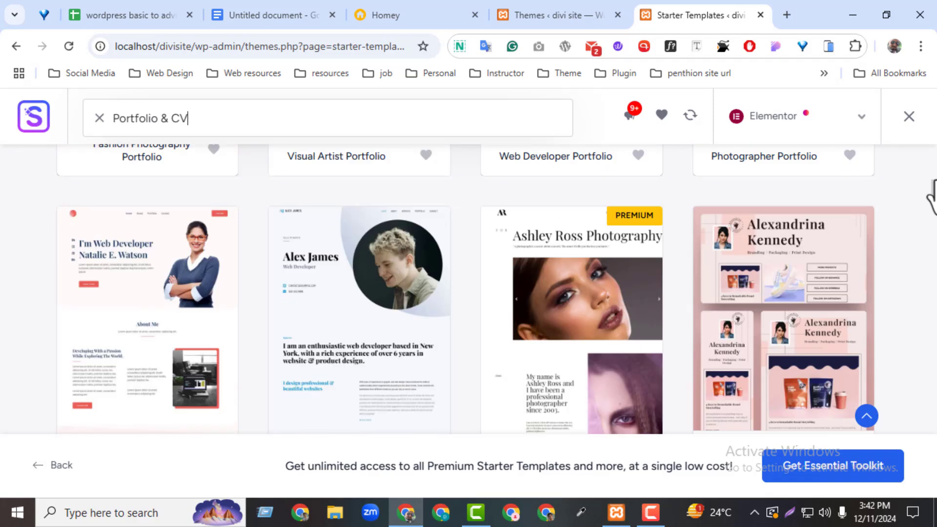
Step: Pick the Alex James template, keeping default fonts and colours and no extra features
left_click(321, 337)
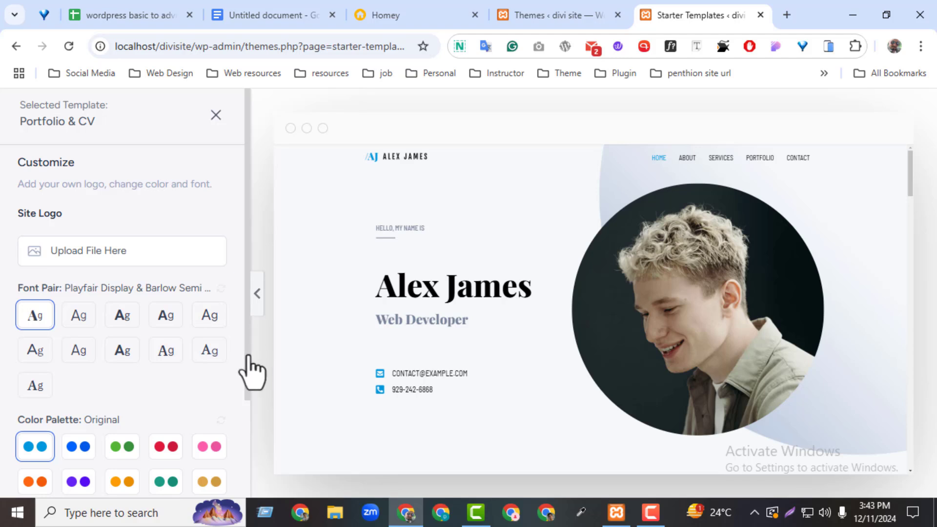
scroll(251, 373, "down", 3)
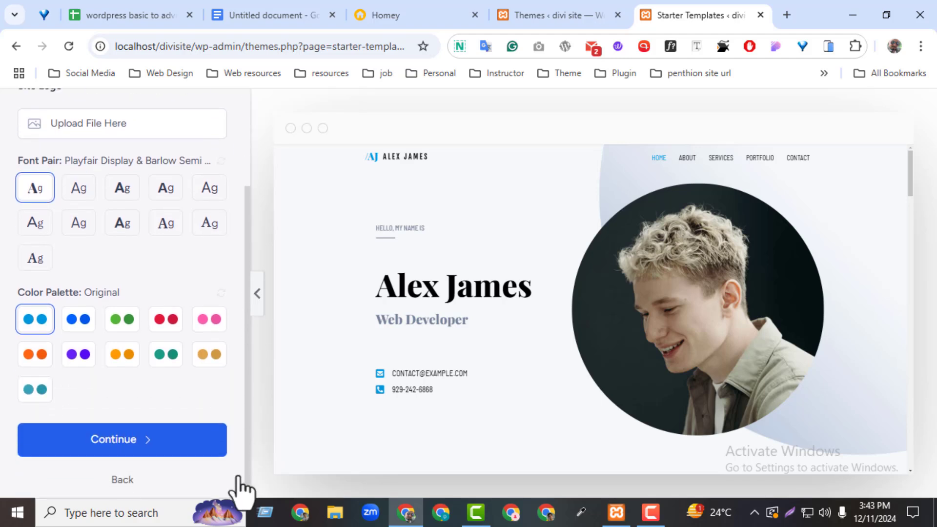
left_click(123, 449)
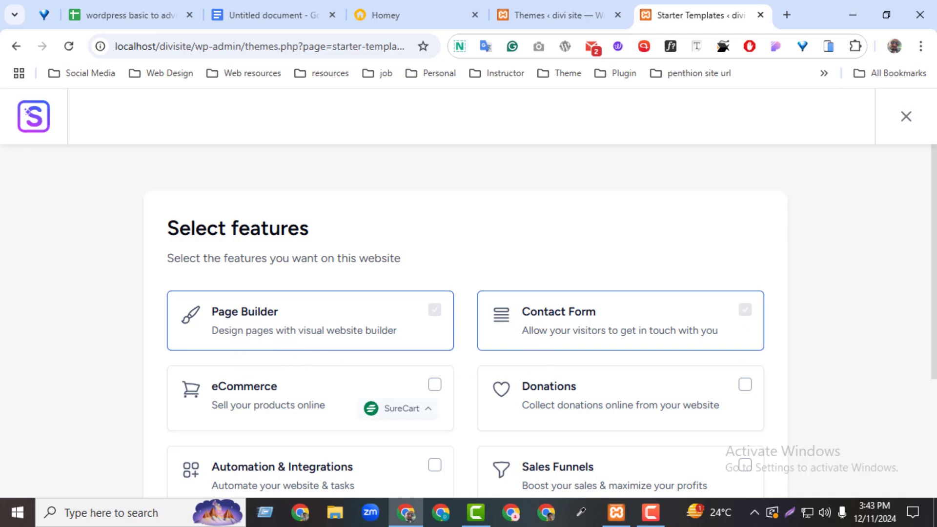
left_click_drag(933, 234, 904, 389)
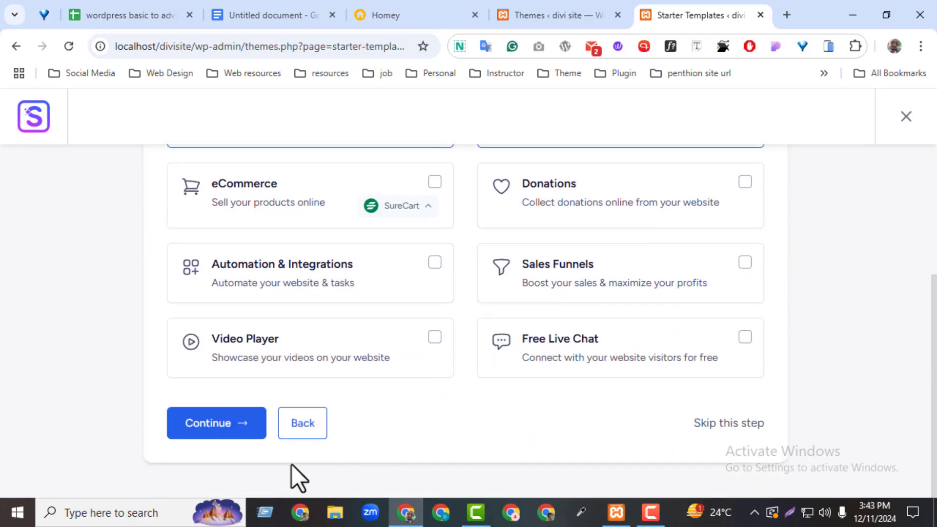
left_click(209, 425)
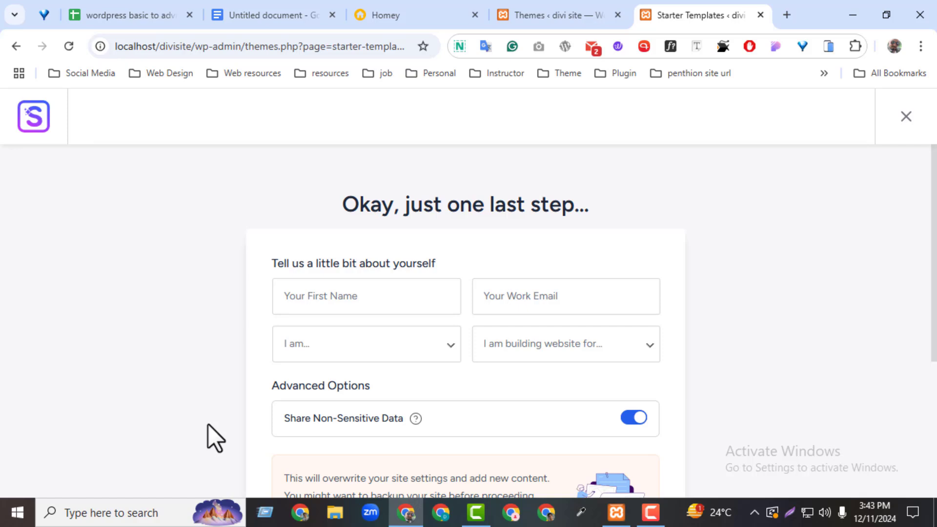
Step: Autofill the saved name and work e-mail, accept the overwrite, and submit the build
left_click_drag(933, 258, 909, 270)
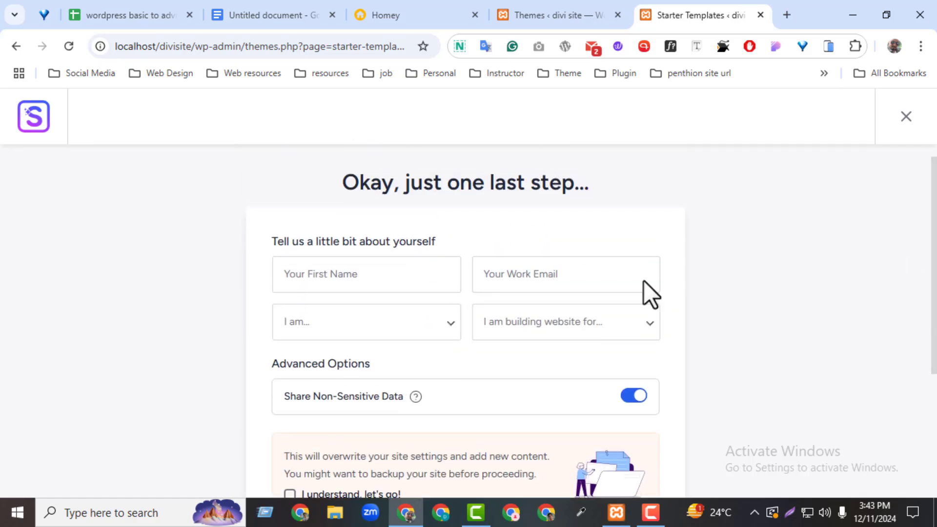
left_click(339, 280)
left_click(370, 335)
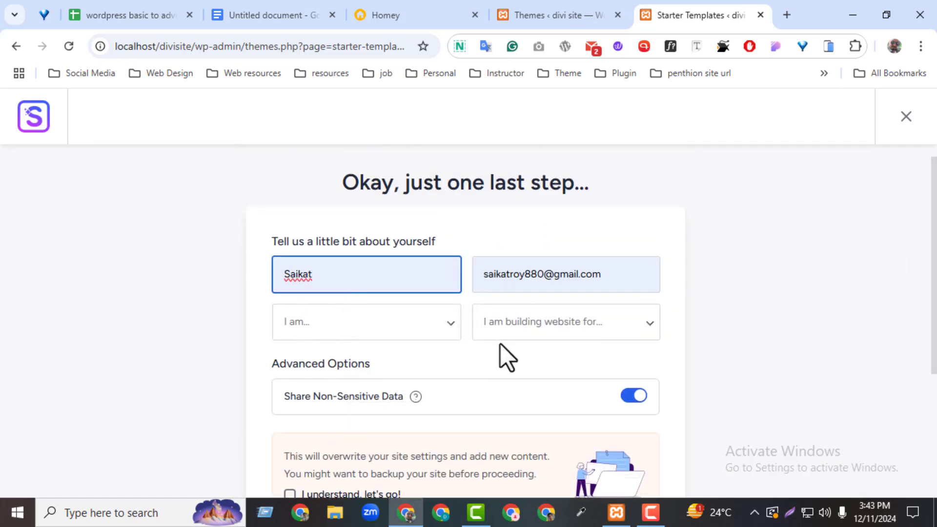
left_click_drag(934, 293, 857, 470)
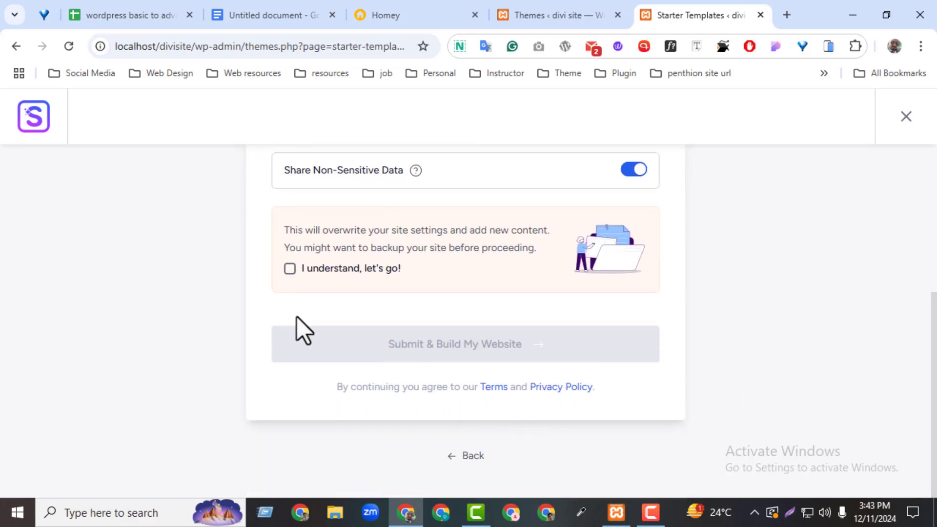
left_click(291, 268)
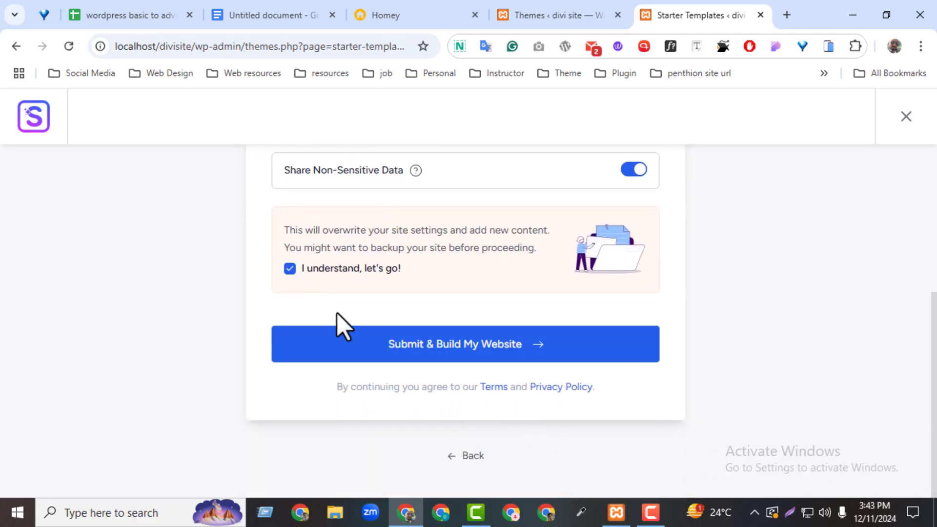
left_click(393, 354)
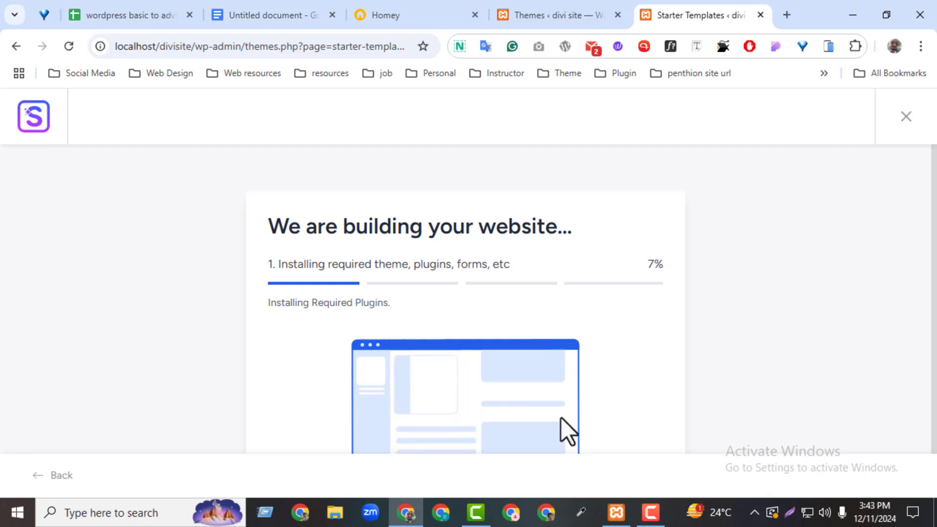
left_click_drag(933, 259, 933, 310)
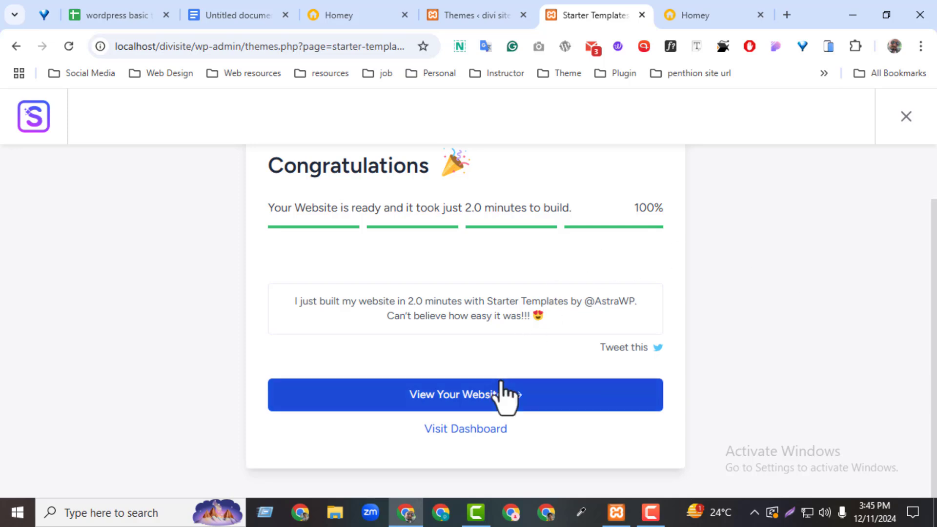
Step: Open the finished Alex James homepage in a new tab and look it over
left_click(486, 394)
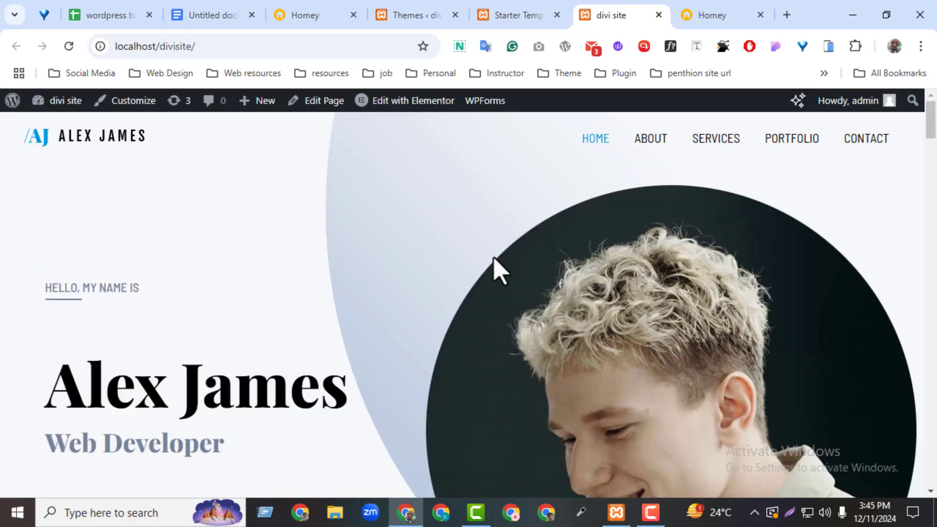
left_click_drag(933, 130, 869, 145)
scroll(839, 156, "up", 8)
mouse_move(933, 133)
left_mouse_down()
mouse_move(915, 258)
mouse_move(927, 481)
mouse_move(929, 122)
left_mouse_up()
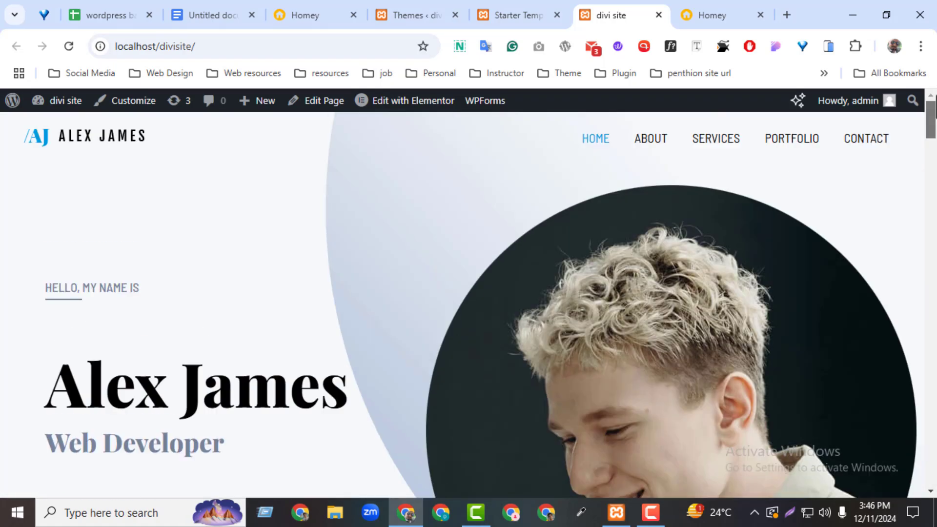
Step: Close the Starter Templates, Themes and Homey tabs and open About WordPress in a tab
left_click(557, 15)
left_click(428, 16)
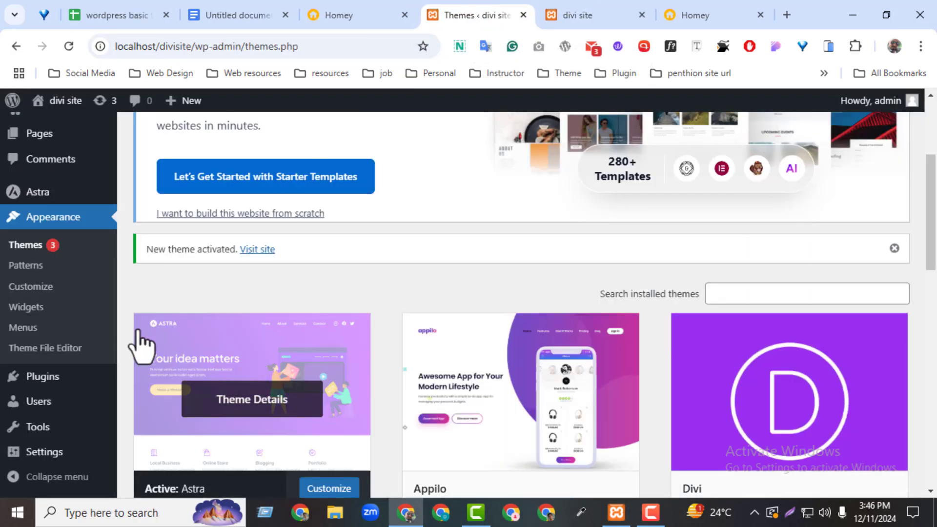
left_click(521, 15)
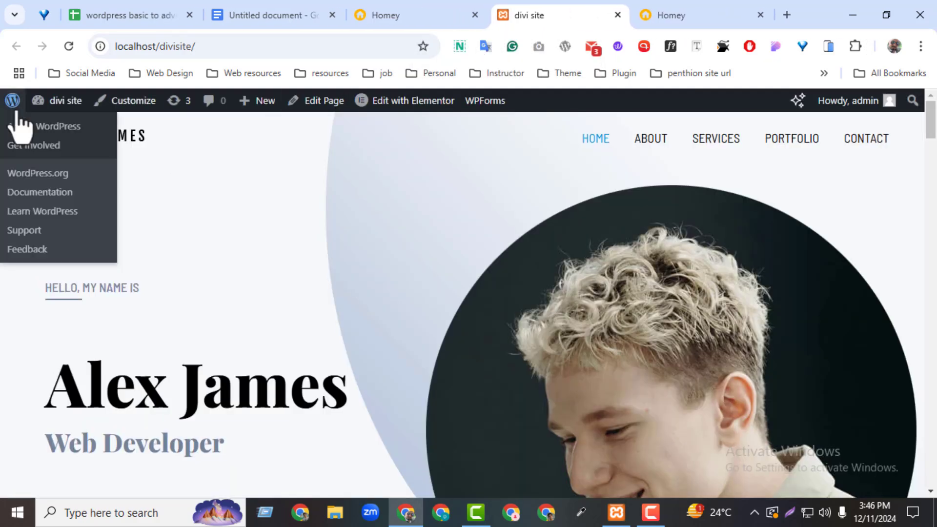
middle_click(29, 126)
left_click_drag(593, 22, 432, 27)
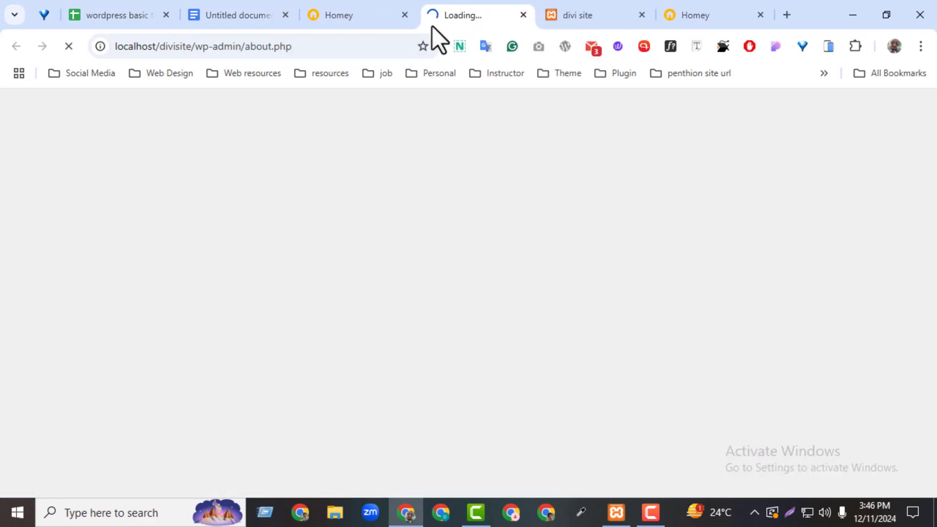
left_click(405, 18)
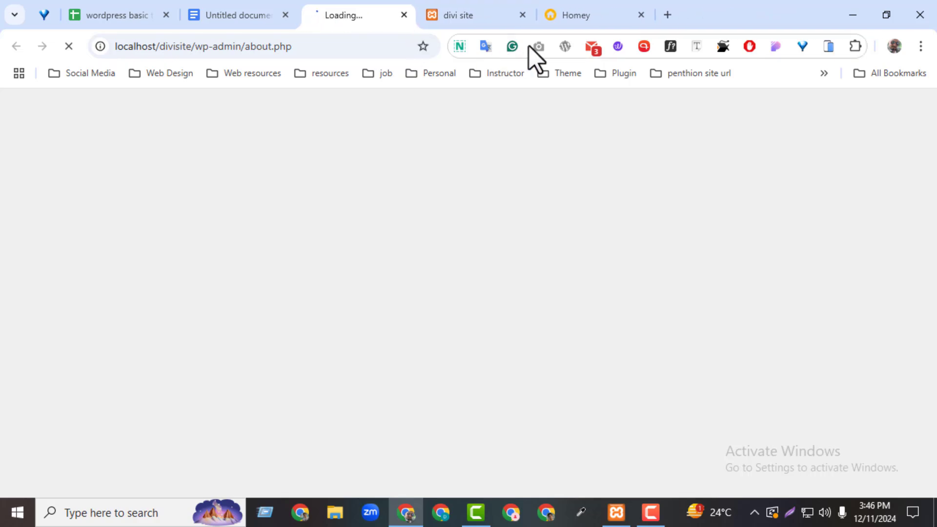
left_click(640, 15)
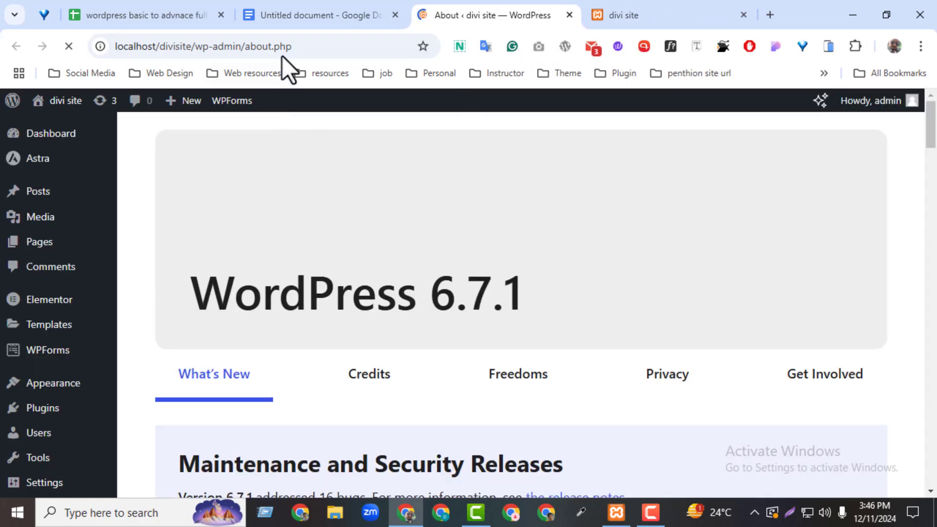
Step: Open the 'whats app' link from the notes' Additional set up checklist
left_click(289, 18)
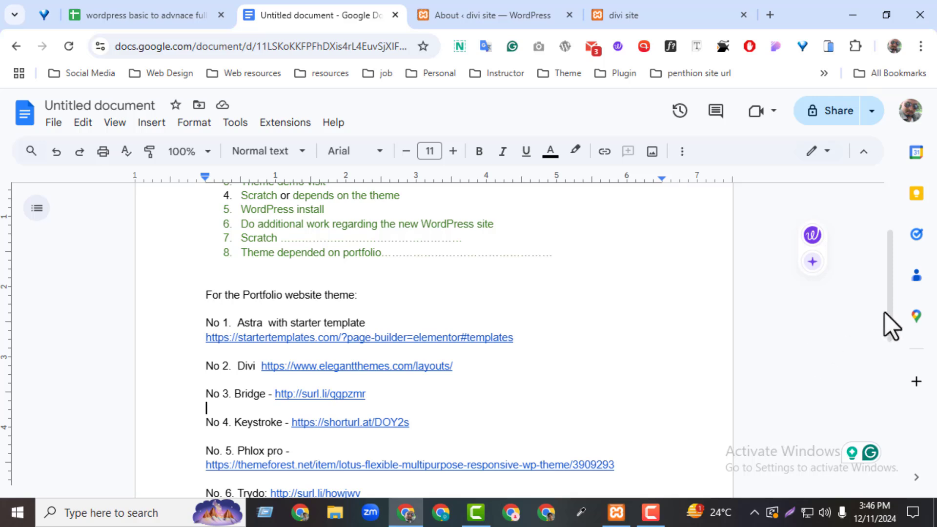
left_click_drag(886, 313, 856, 431)
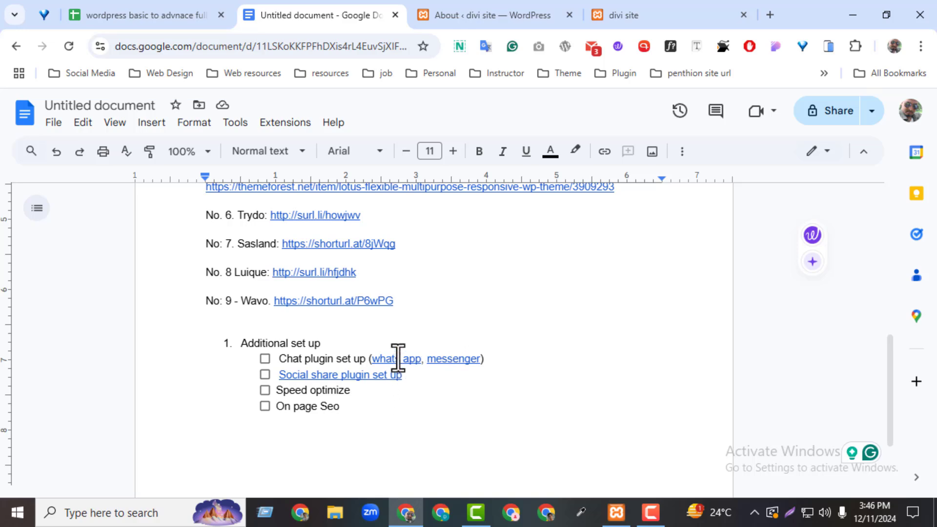
left_click(398, 359)
left_click(421, 380)
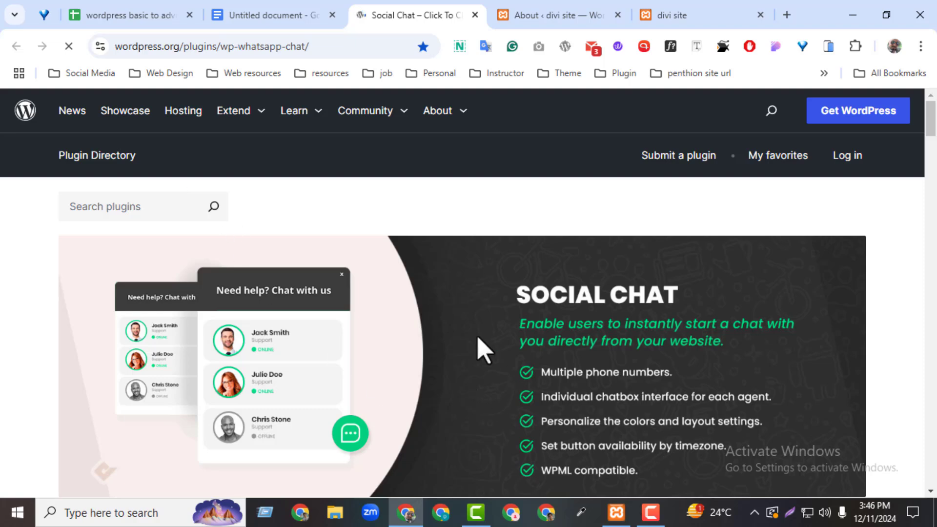
Step: Select the plugin title 'Social Chat – Click To Chat App Button' on its WordPress.org page
left_click(673, 15)
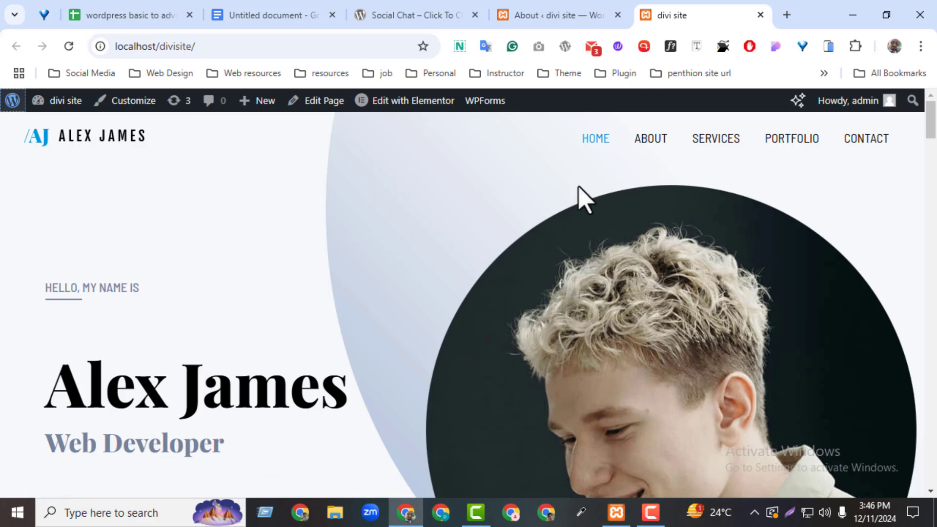
left_click(536, 17)
left_click(412, 11)
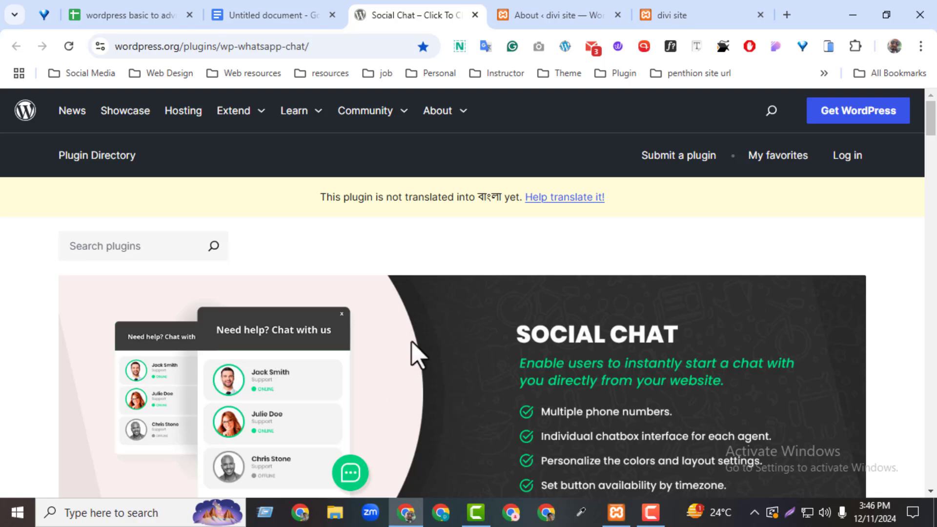
scroll(134, 455, "down", 4)
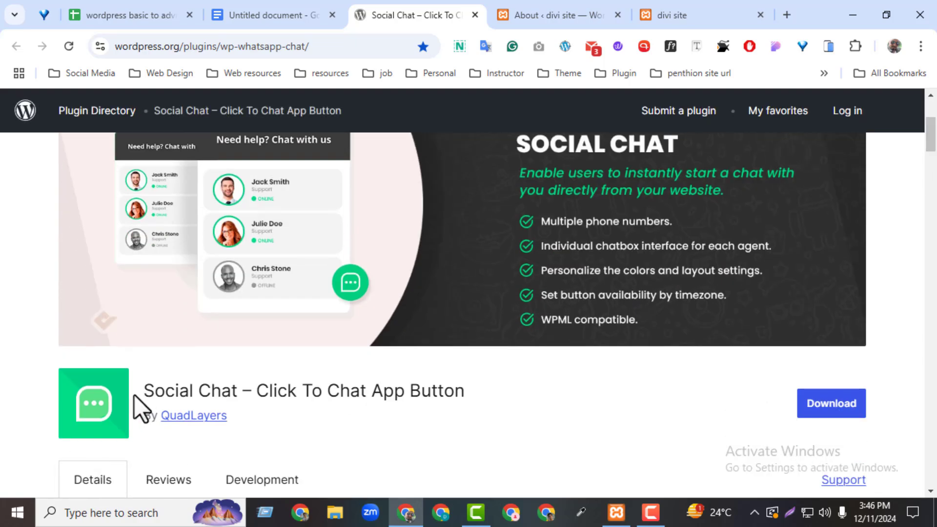
left_click(271, 21)
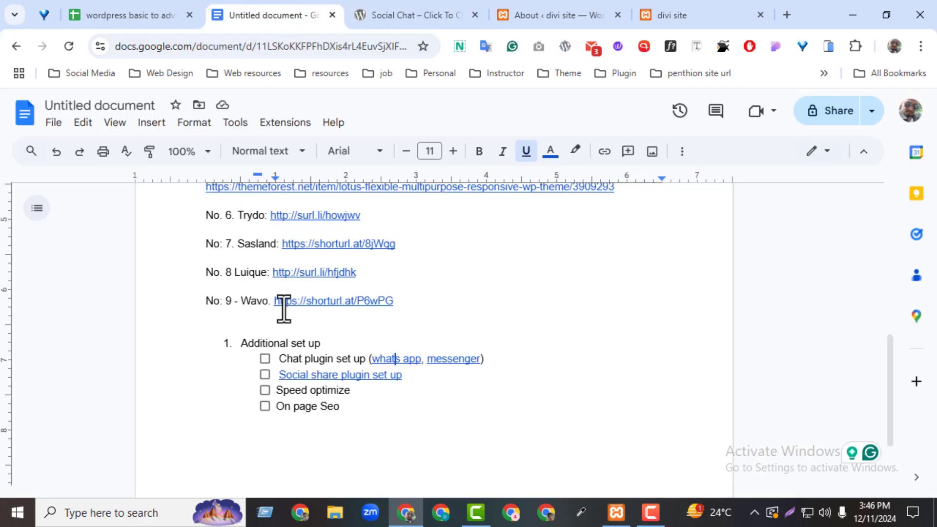
left_click(389, 20)
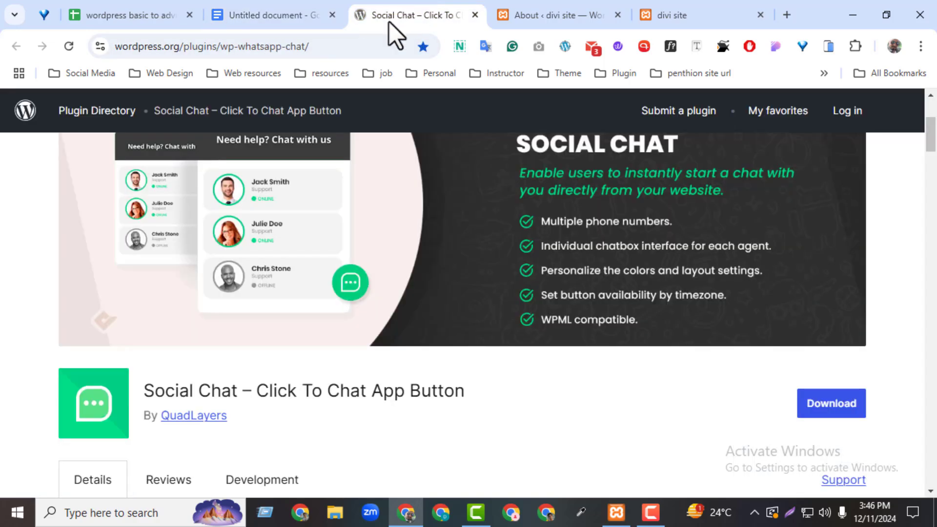
left_click(207, 54)
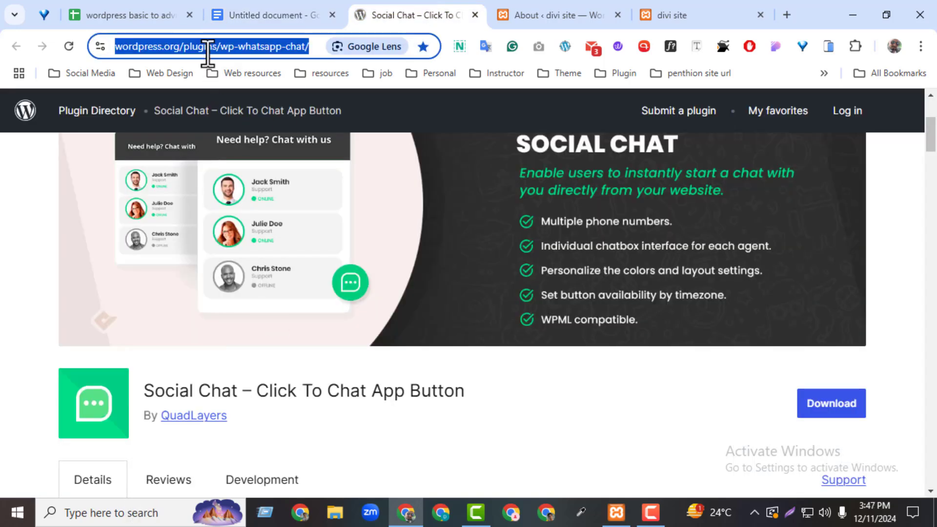
left_click_drag(144, 391, 467, 385)
key("ctrl+c")
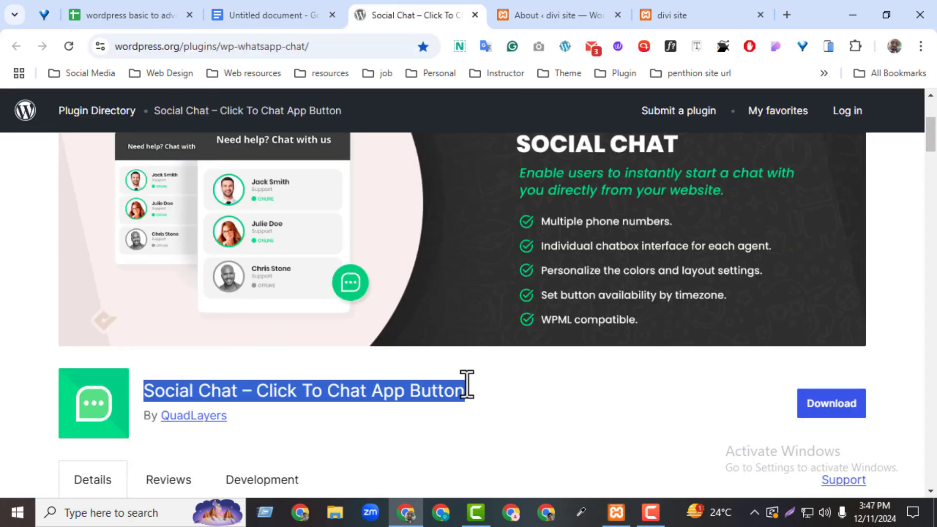
Step: In Add New Plugin, search for 'Social Chat – Click To Chat App Button'
left_click(549, 16)
mouse_move(10, 351)
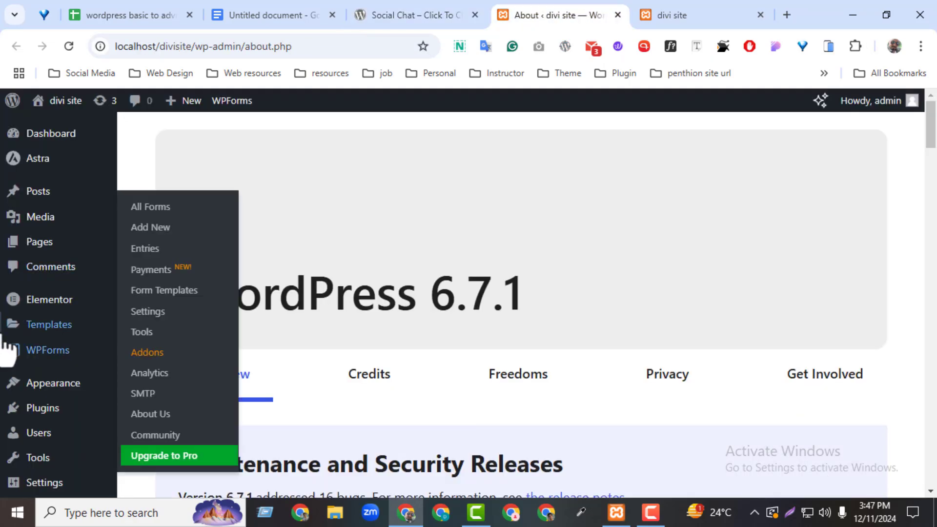
mouse_move(46, 413)
left_click(131, 412)
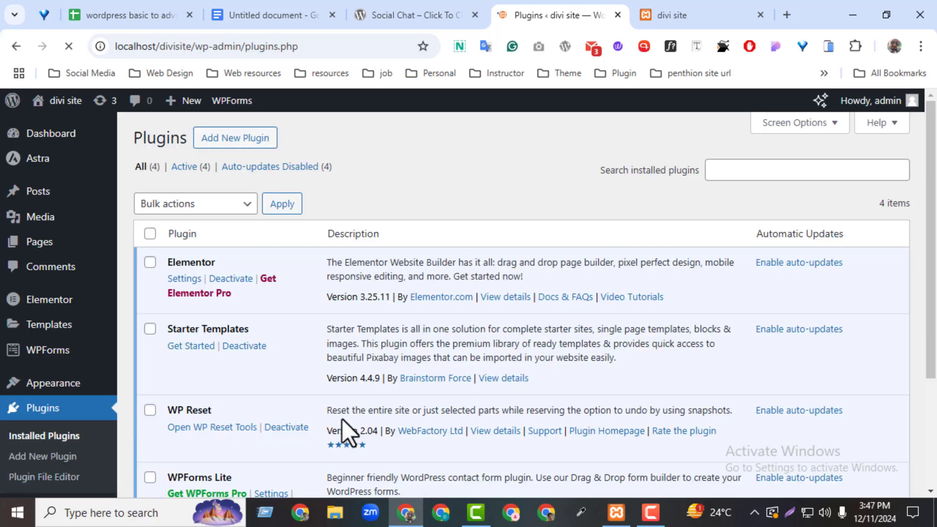
left_click(230, 146)
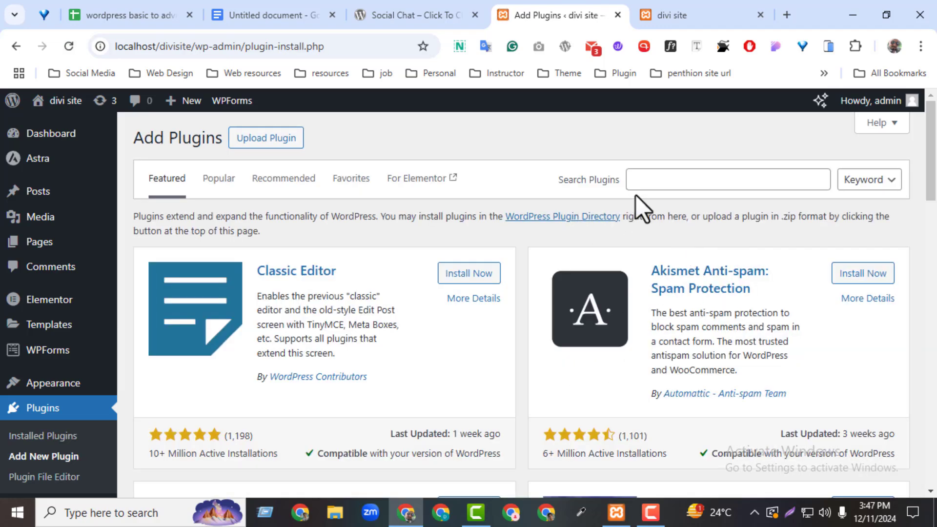
left_click(654, 187)
key("ctrl+v")
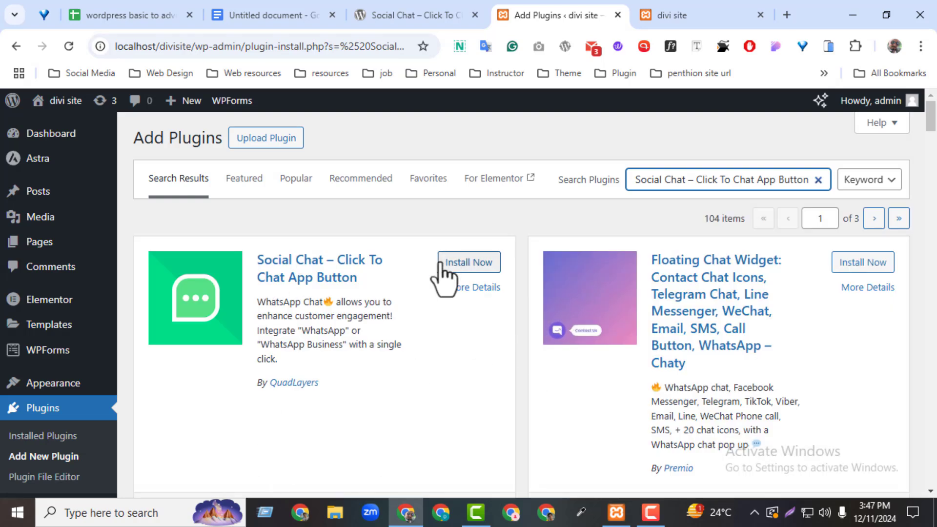
Step: Install and activate Social Chat, then open its settings page
left_click(444, 266)
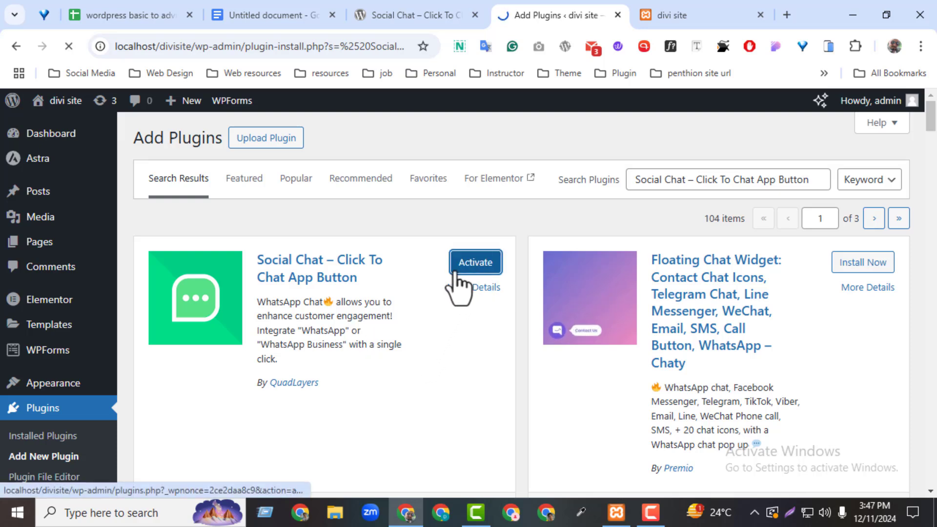
left_click(454, 273)
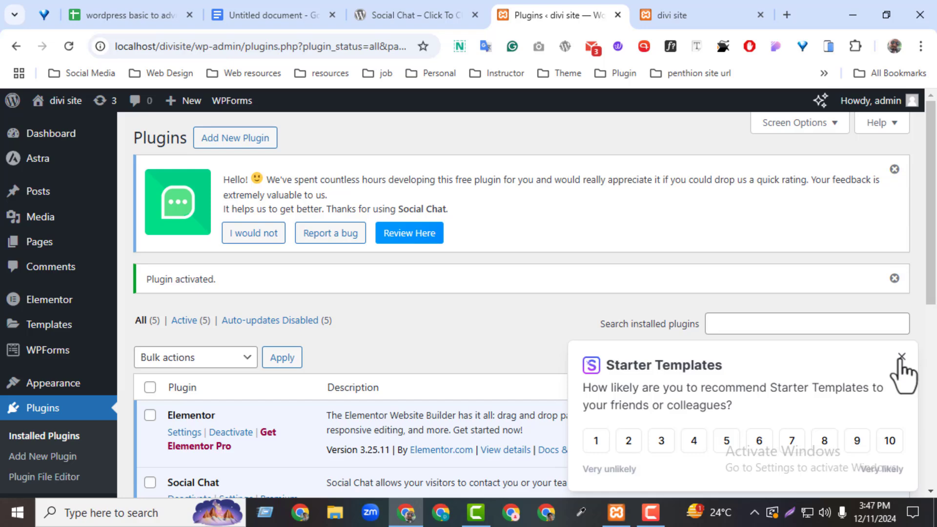
left_click_drag(931, 263, 931, 400)
left_click(271, 432)
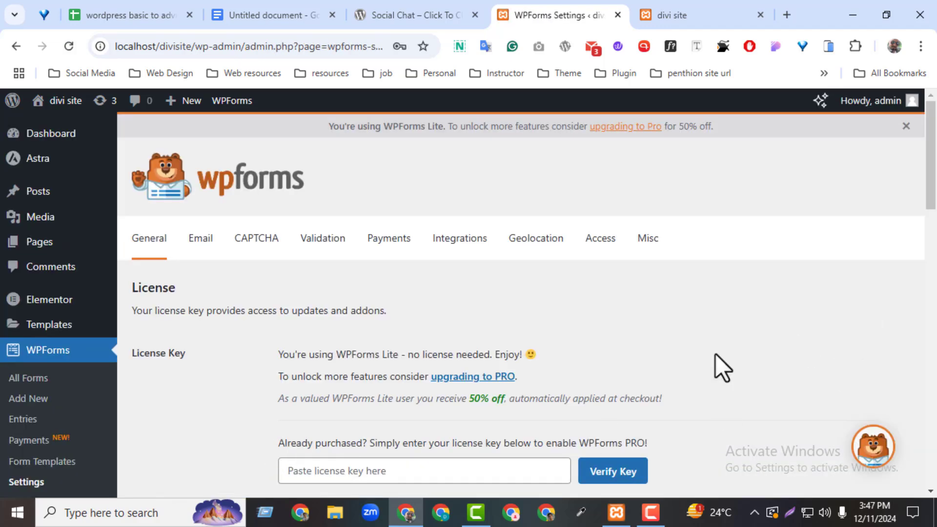
scroll(930, 239, "down", 10)
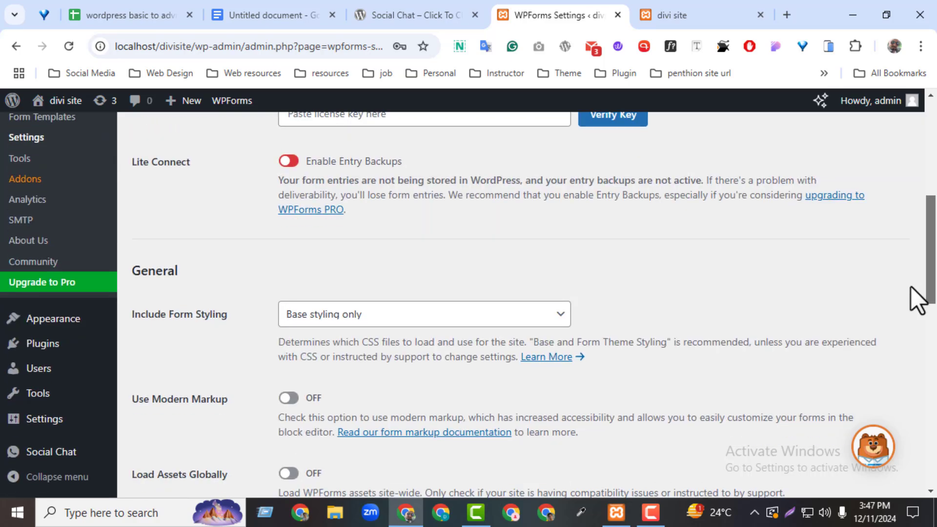
mouse_move(35, 461)
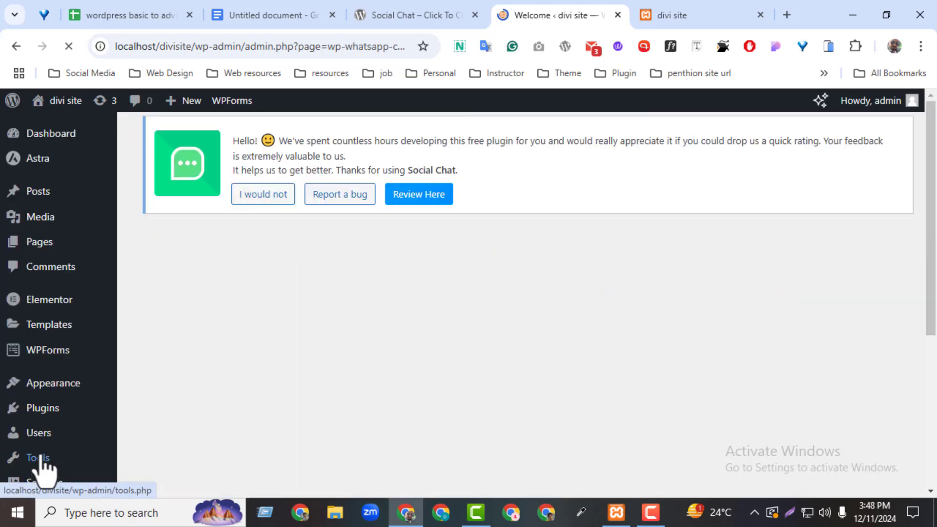
Step: In the Social Chat Button settings, change the button position to Bottom Left
left_click_drag(929, 227, 931, 261)
left_click(405, 235)
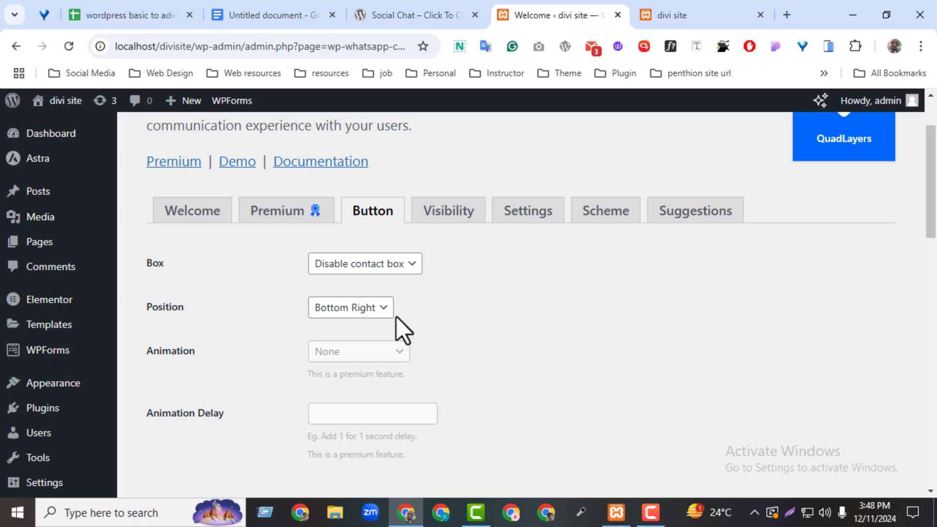
left_click(361, 316)
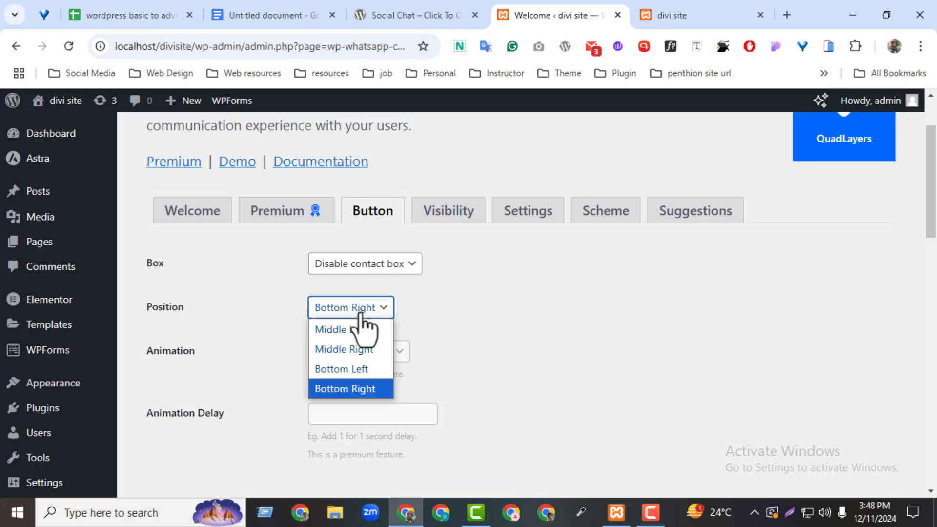
left_click(684, 10)
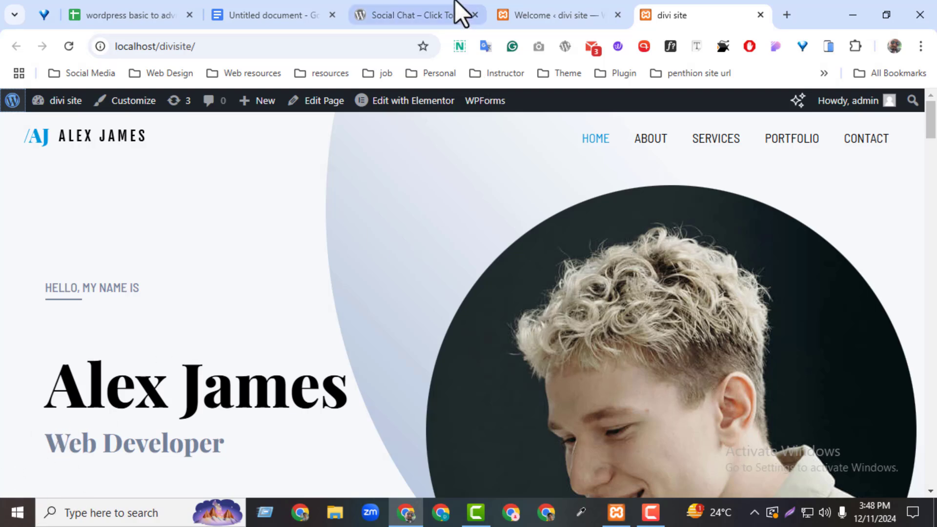
left_click(521, 14)
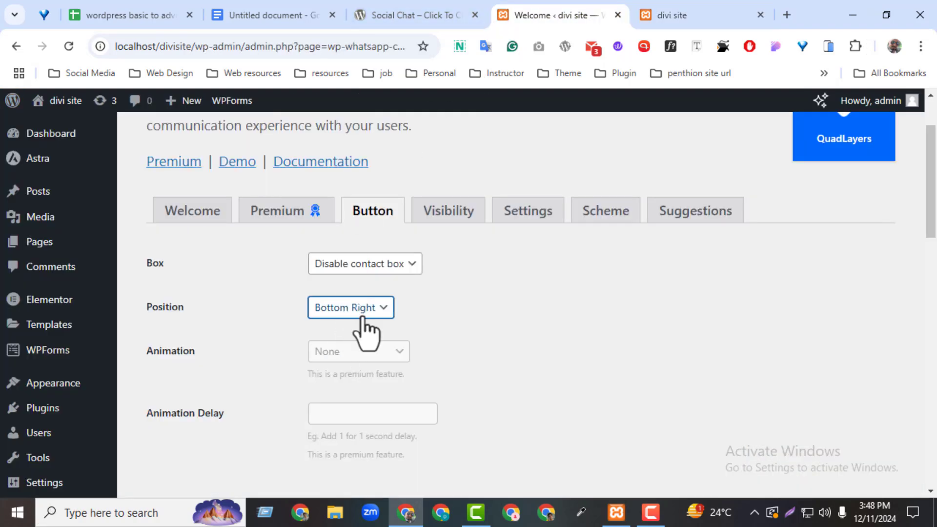
left_click(362, 313)
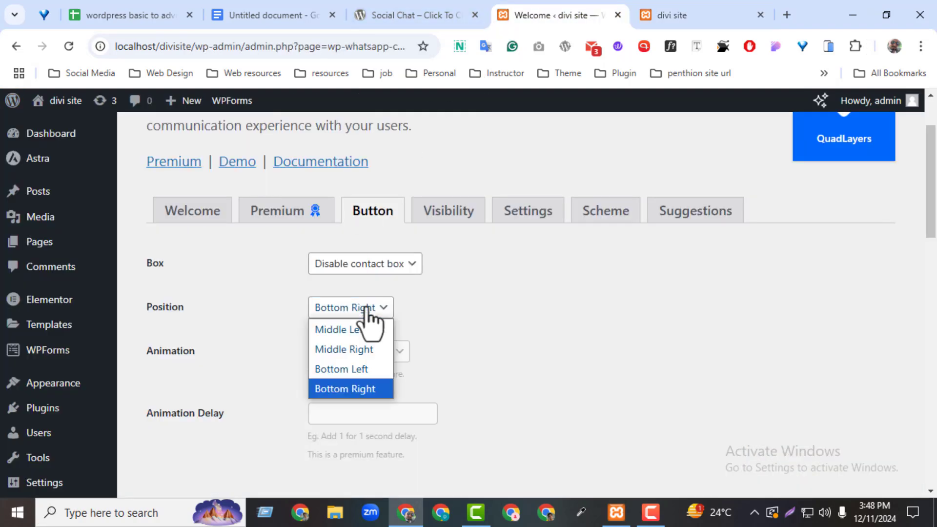
left_click(351, 375)
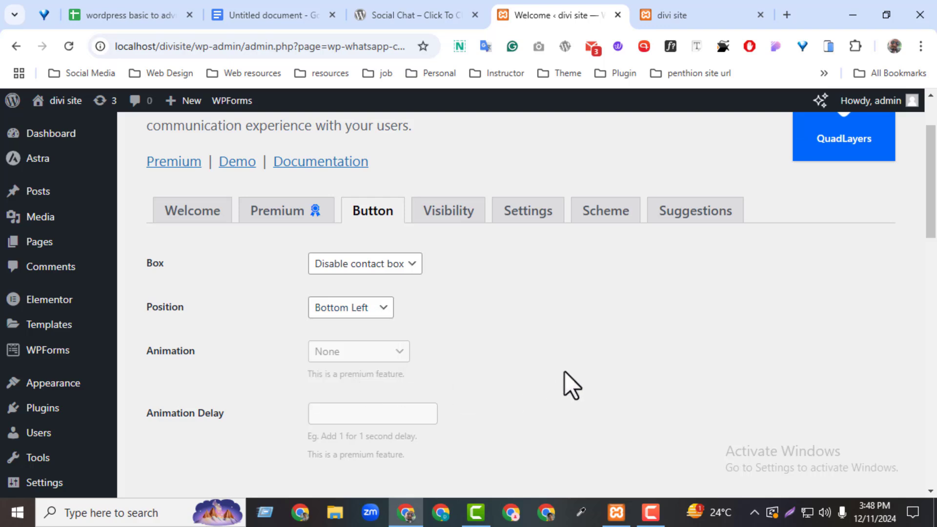
left_click_drag(930, 230, 925, 324)
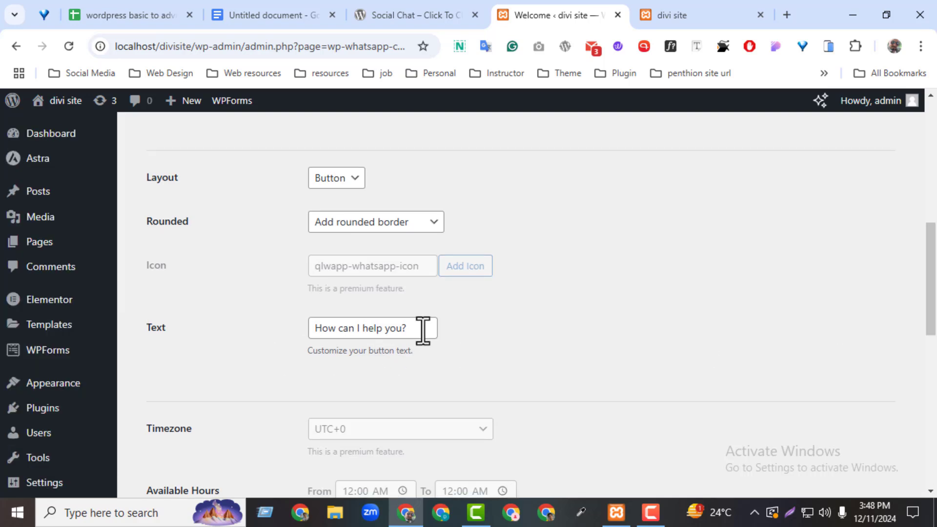
Step: Keep the chat button's Button layout and rounded border
triple_click(423, 330)
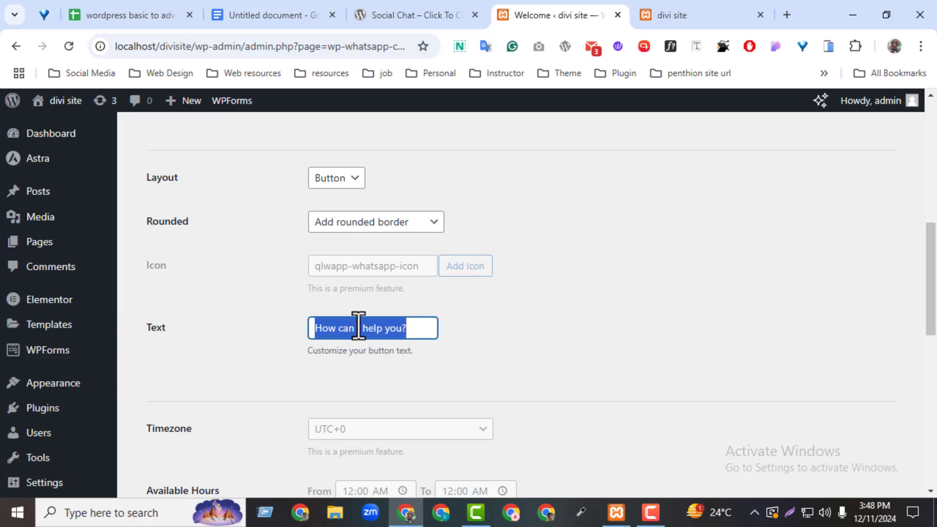
left_click(343, 178)
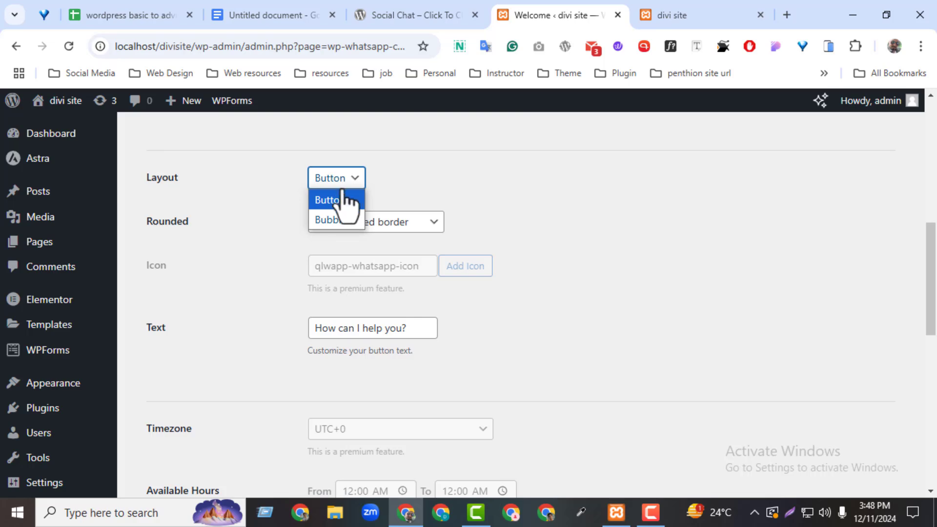
left_click(342, 199)
left_click(343, 222)
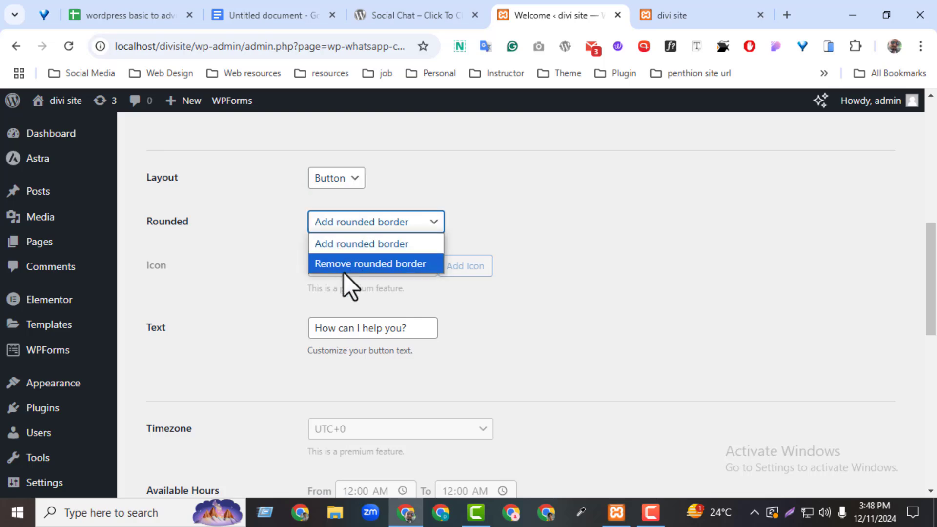
left_click(431, 239)
left_click_drag(933, 337, 911, 454)
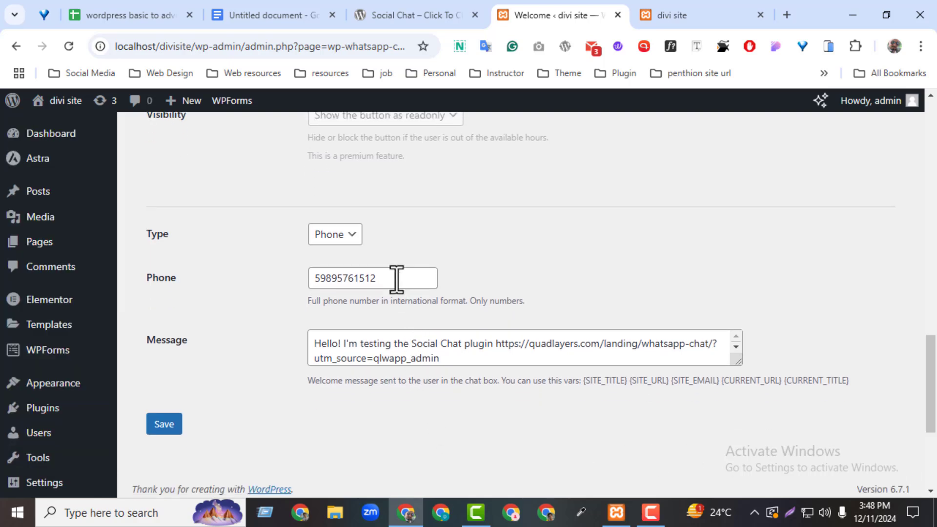
Step: Replace the chat phone number with the new number, save, and test the button on the homepage
left_click_drag(396, 279, 206, 283)
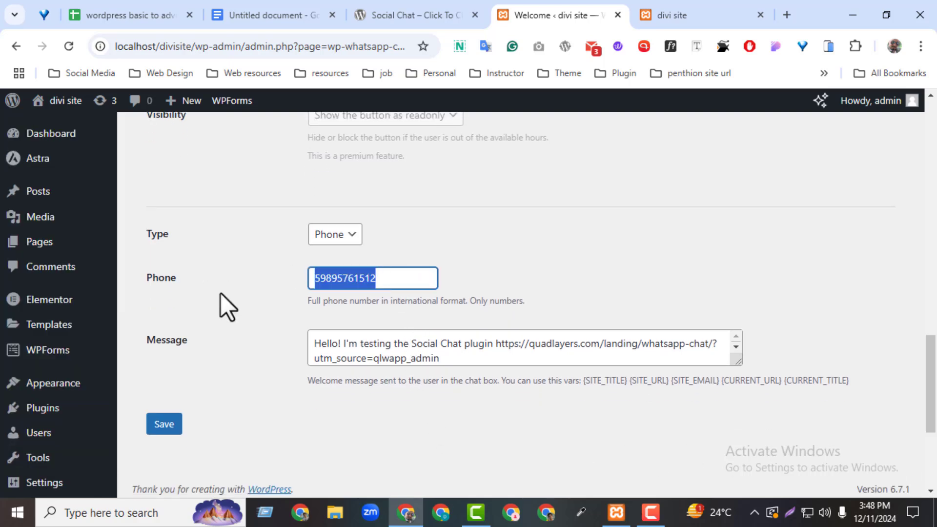
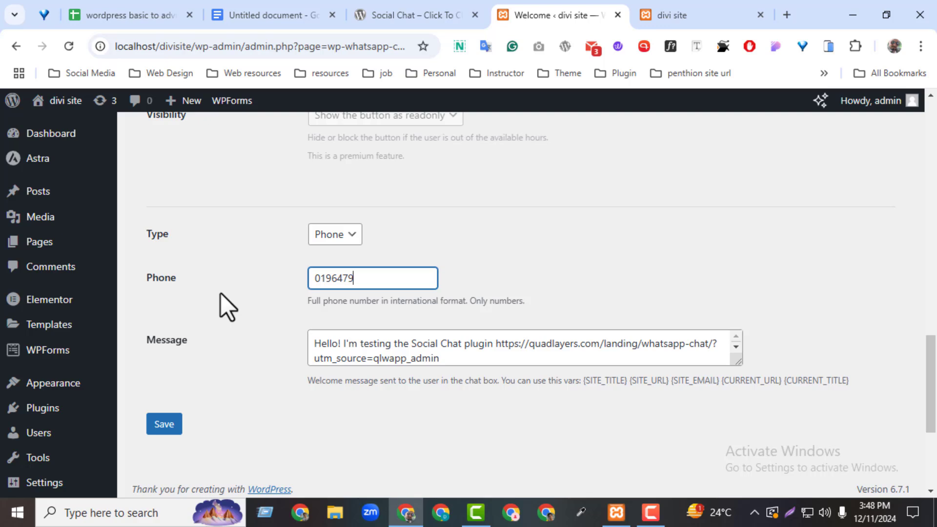
left_click(195, 368)
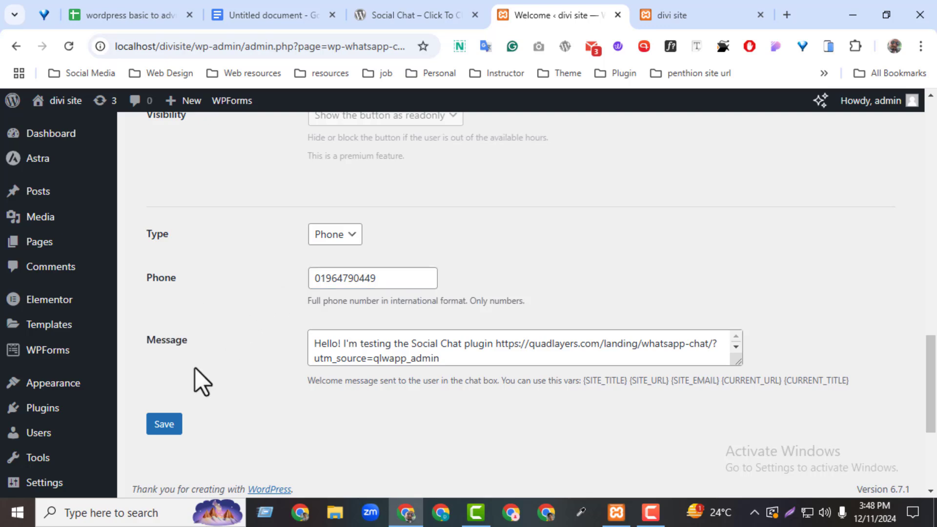
left_click(170, 428)
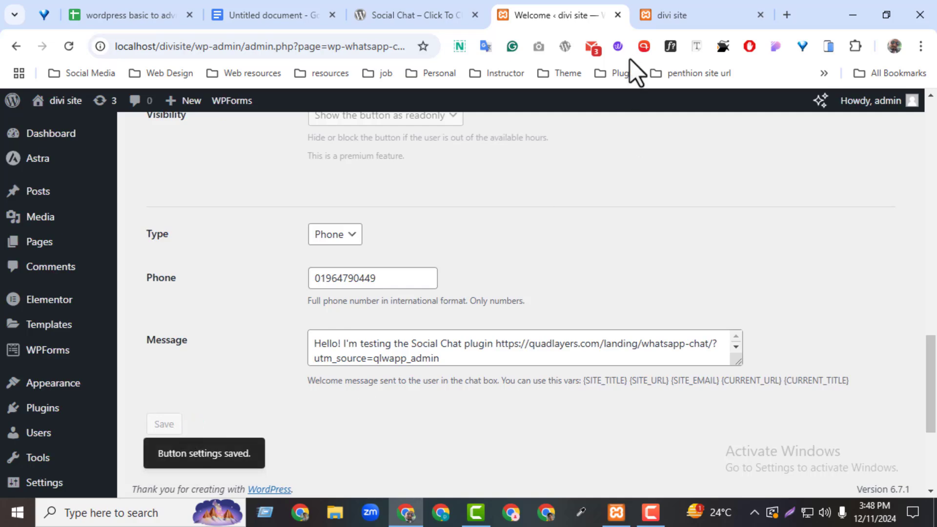
left_click(684, 15)
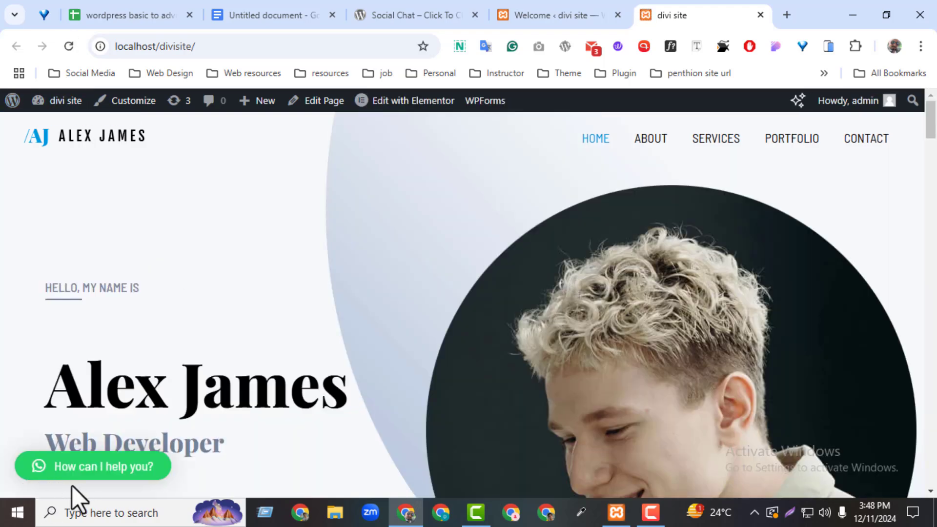
left_click(74, 468)
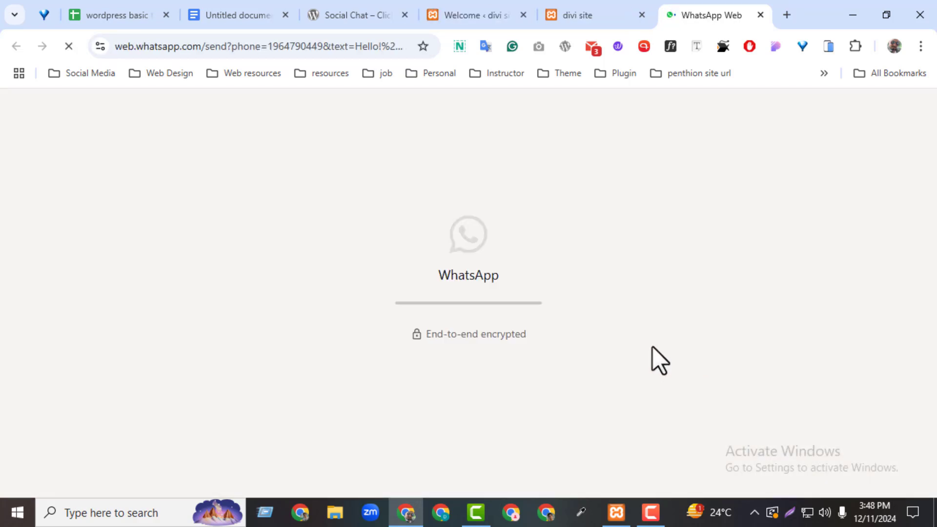
Step: Close the WhatsApp Web tab to get back to the Alex James homepage
left_click(759, 15)
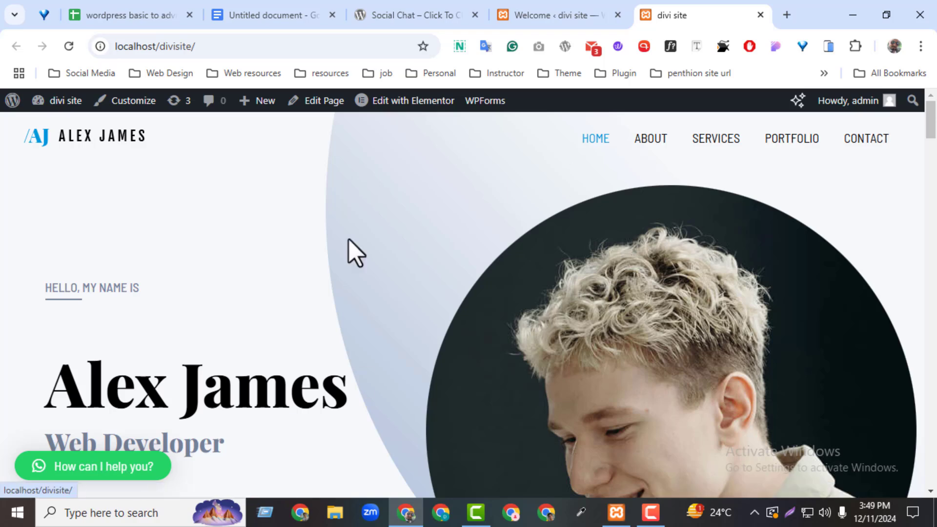
Step: Change the chat button text to 'How can I help you?****' and save the settings
left_click(506, 21)
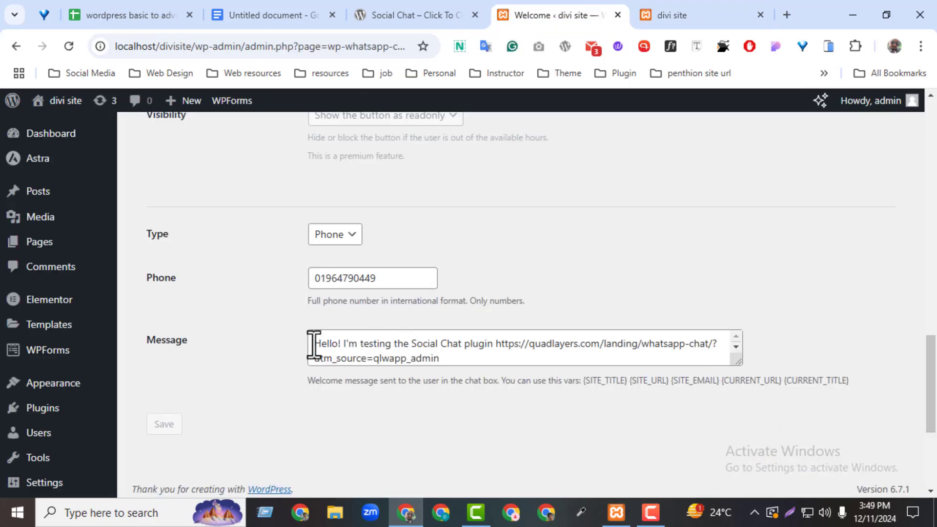
left_click_drag(314, 345, 481, 344)
left_click(654, 19)
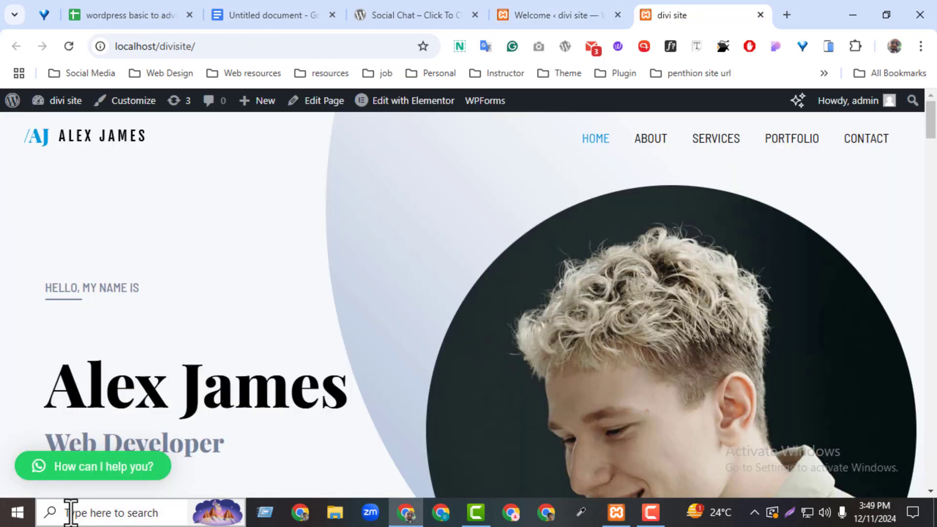
left_click(585, 5)
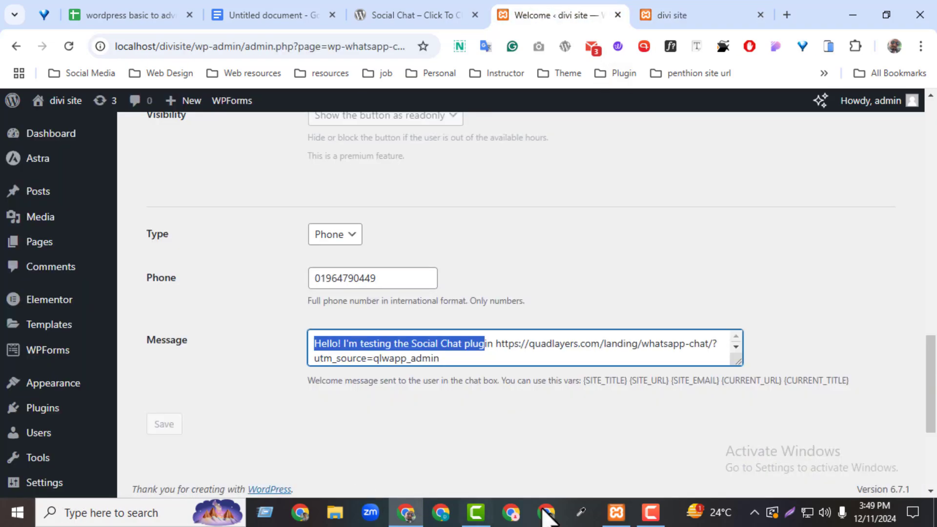
scroll(933, 335, "up", 4)
scroll(933, 334, "up", 4)
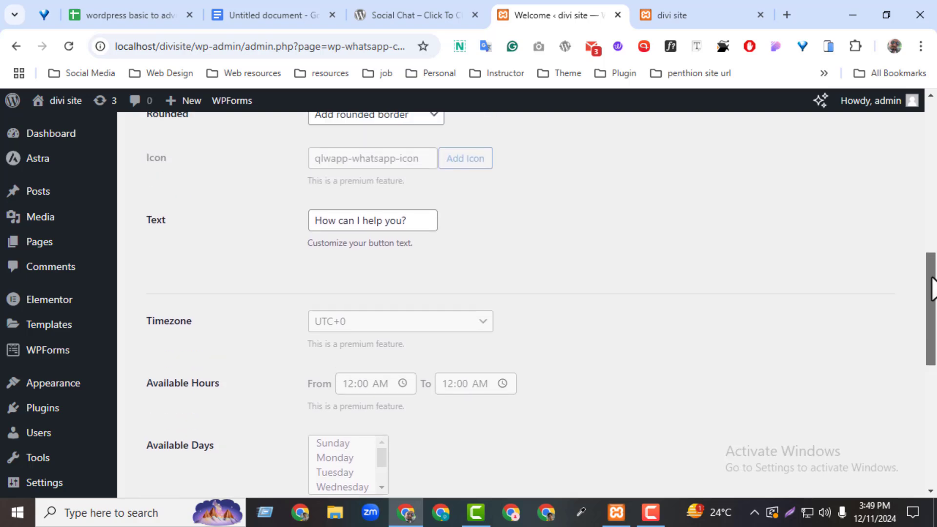
left_click_drag(427, 259, 220, 271)
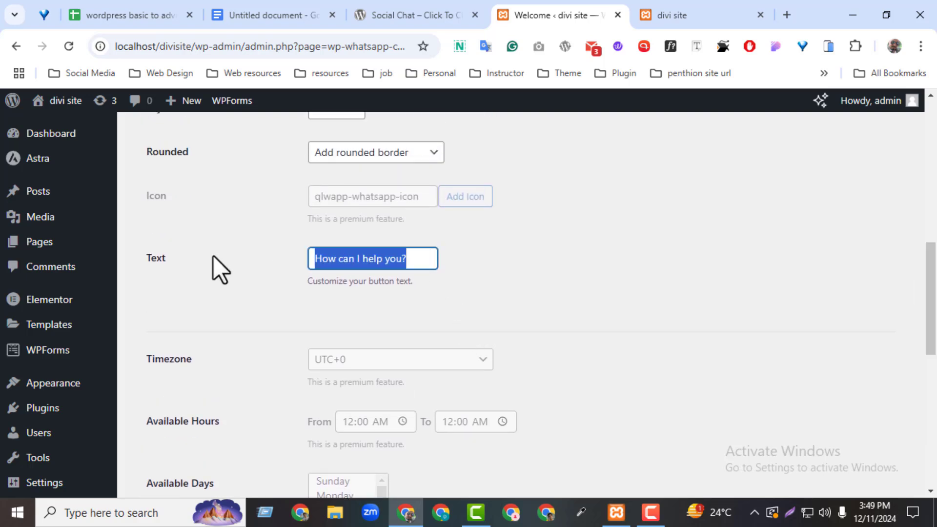
left_click(422, 257)
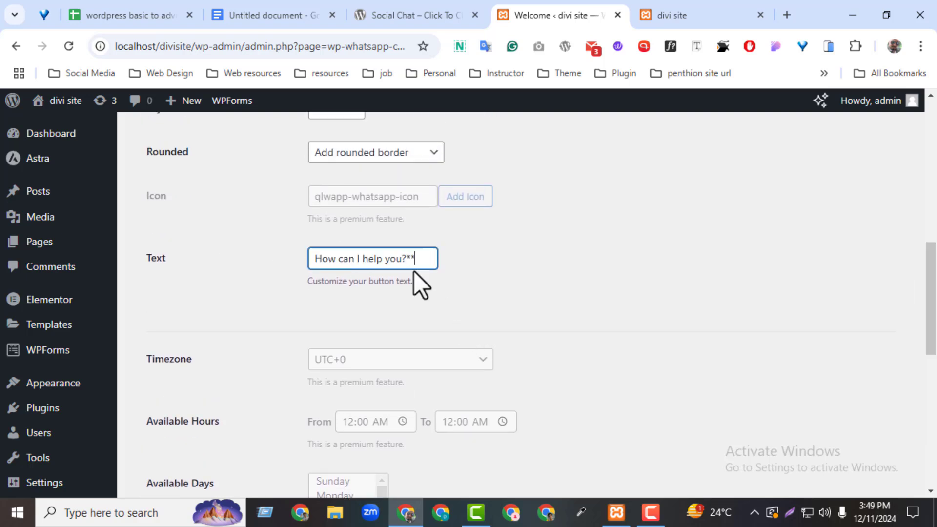
left_click_drag(936, 274, 935, 415)
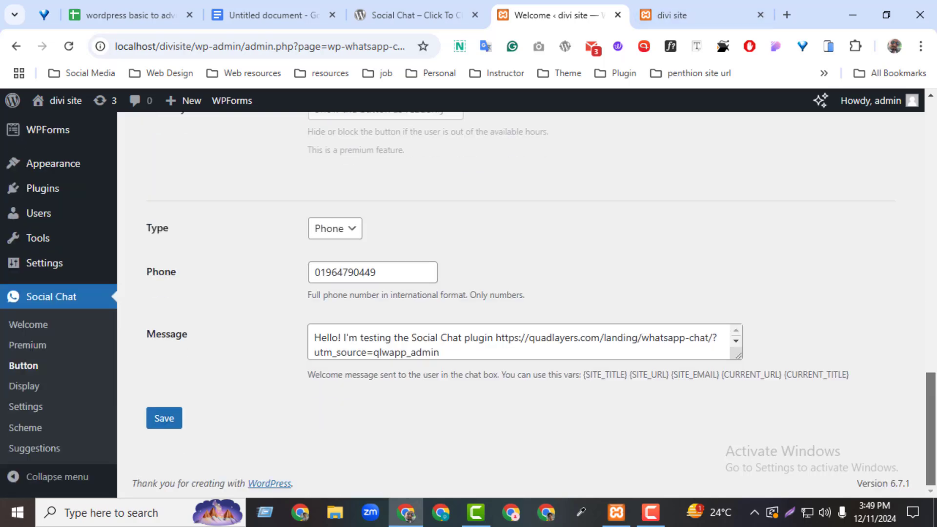
left_click(164, 418)
Step: Reload the homepage to confirm the new button text, then return to Social Chat settings
left_click(728, 13)
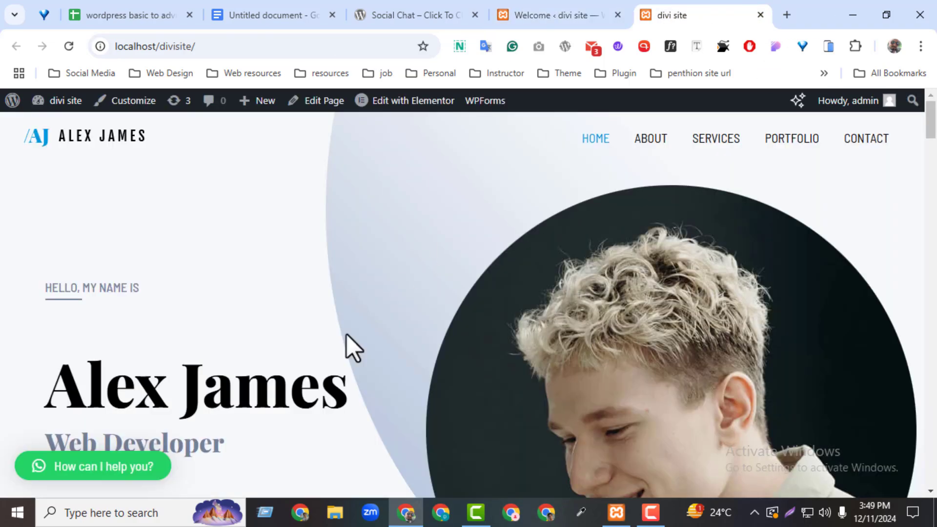
left_click(68, 50)
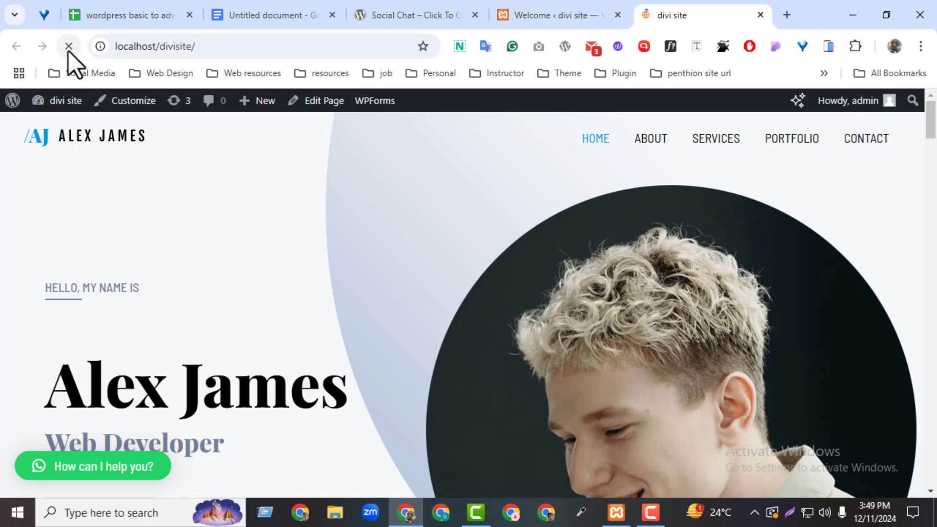
left_click(596, 7)
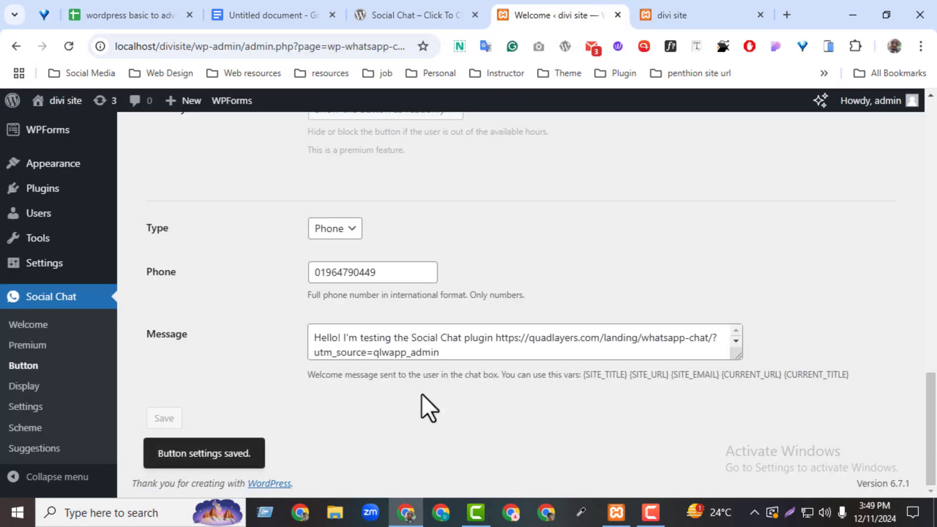
left_click(673, 14)
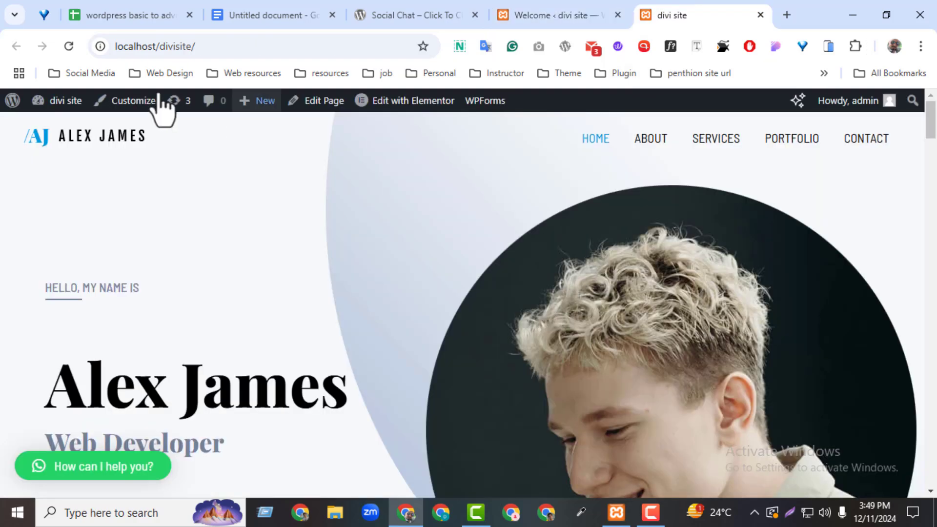
left_click(69, 46)
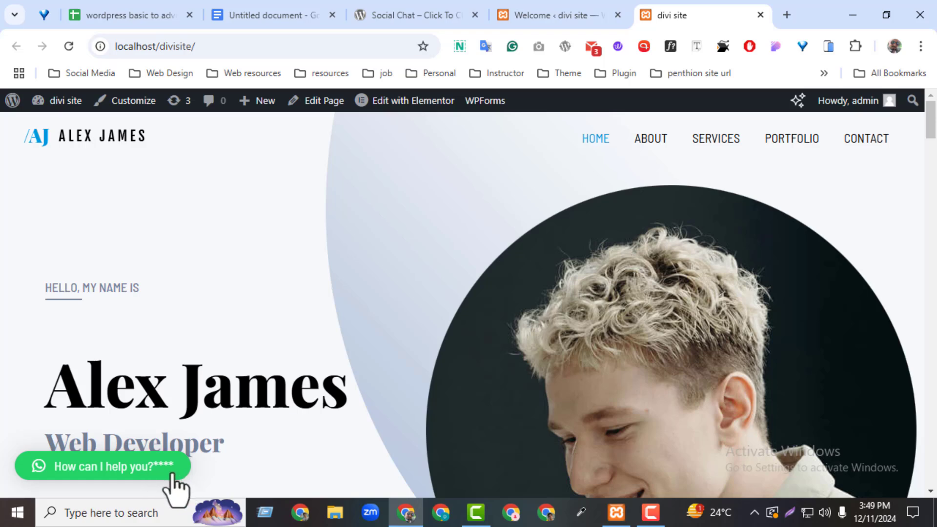
left_click(547, 15)
Step: Open WP-Chatbot for Messenger from the checklist's messenger link and copy its plugin name
scroll(886, 393, "up", 15)
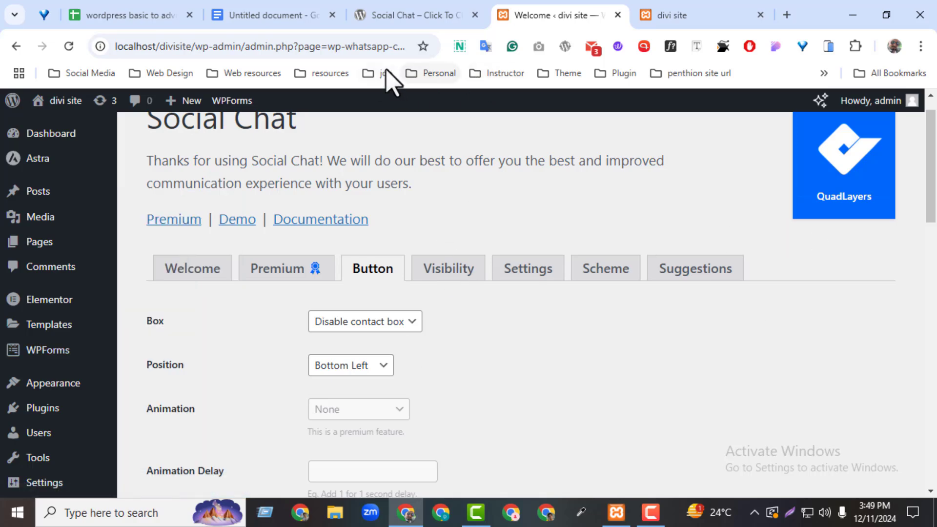
left_click(264, 15)
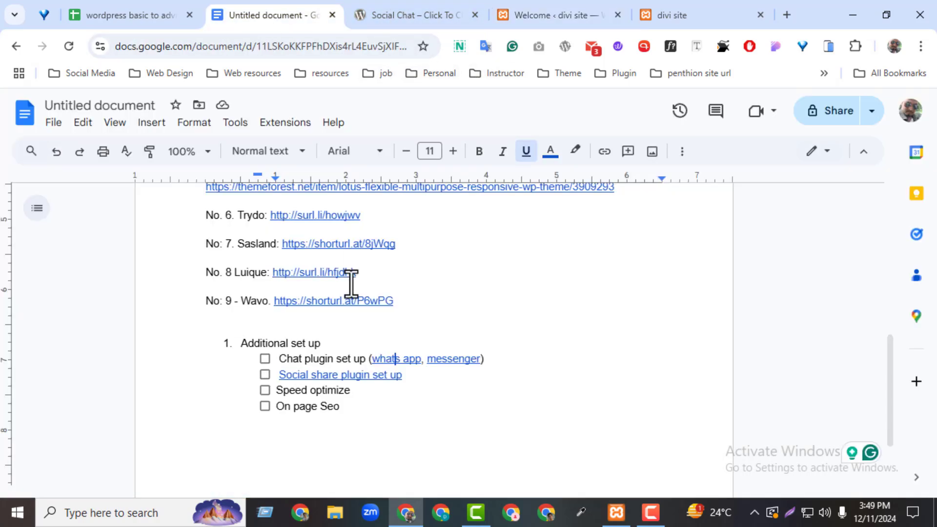
left_click(445, 360)
left_click(472, 380)
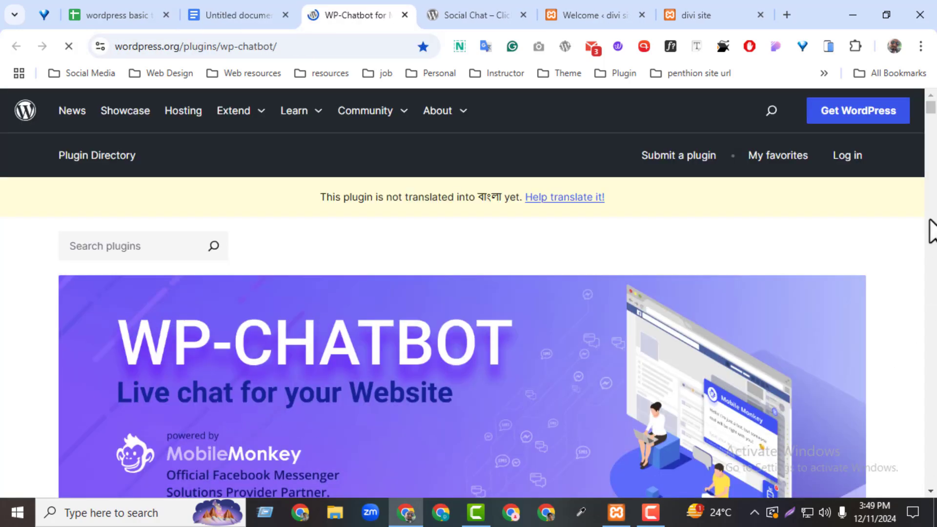
scroll(377, 236, "down", 7)
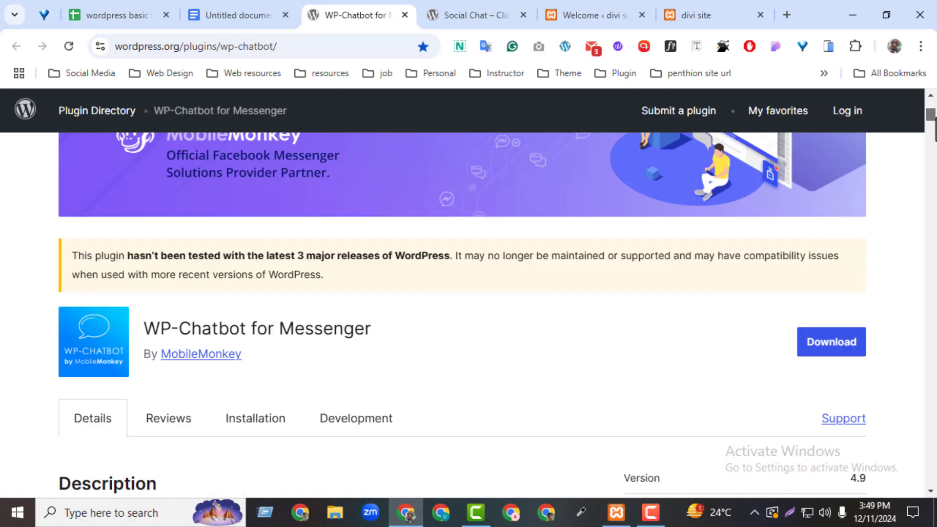
triple_click(250, 239)
key("ctrl+c")
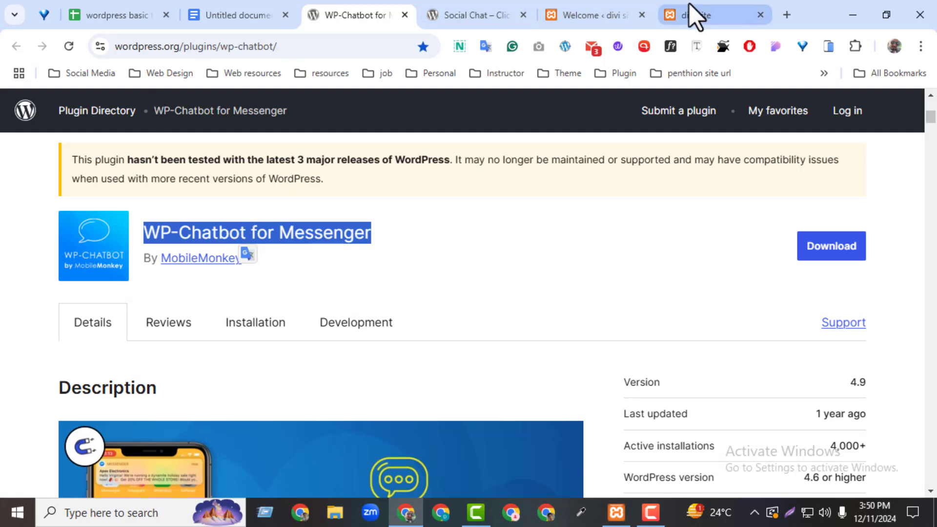
left_click(575, 6)
Step: Search Add New Plugin for 'WP-Chatbot for Messenger' and install it
mouse_move(63, 415)
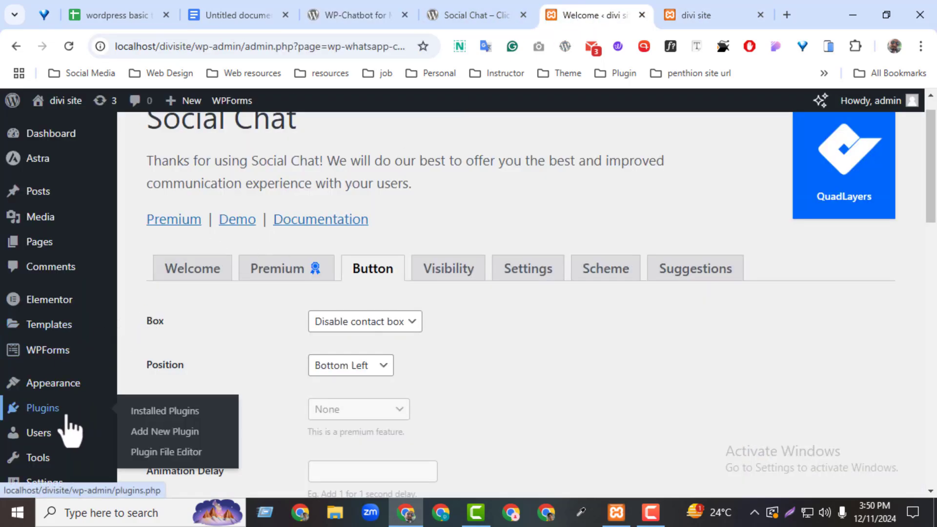
left_click(164, 412)
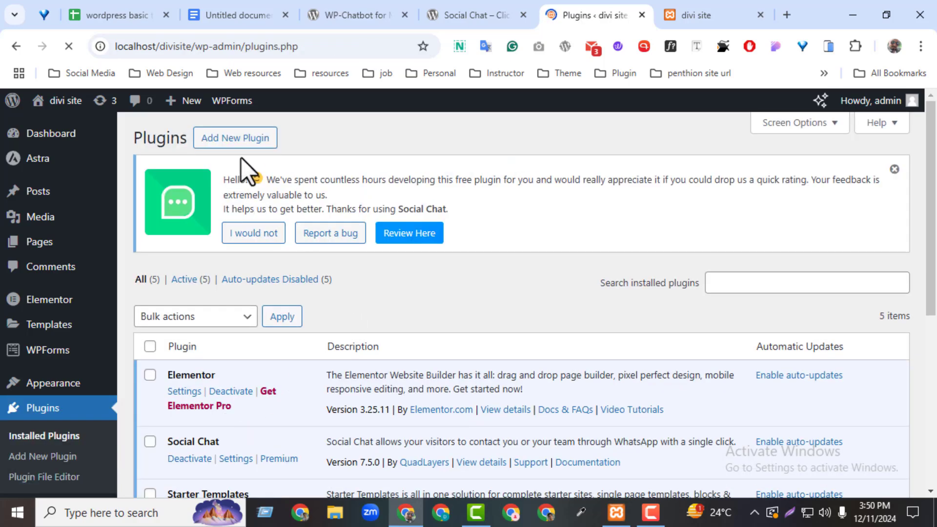
left_click(239, 142)
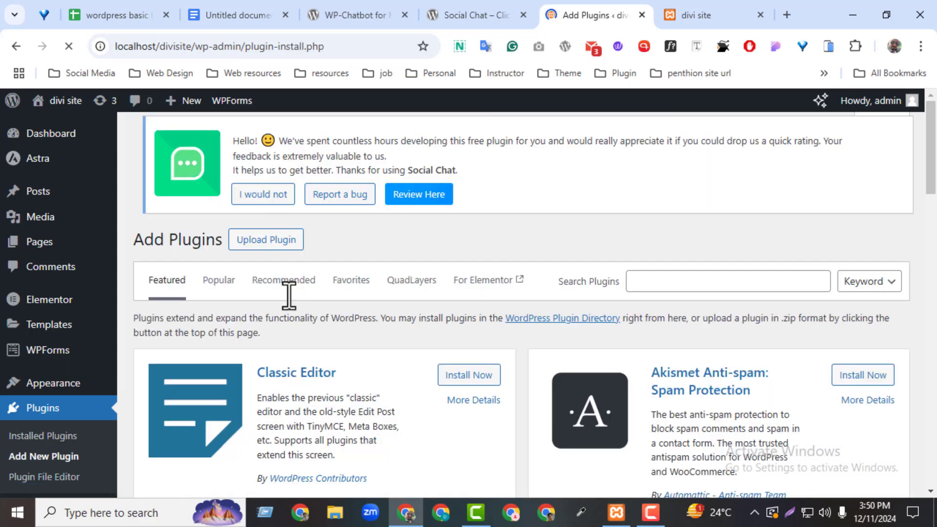
left_click(671, 283)
key("ctrl+v")
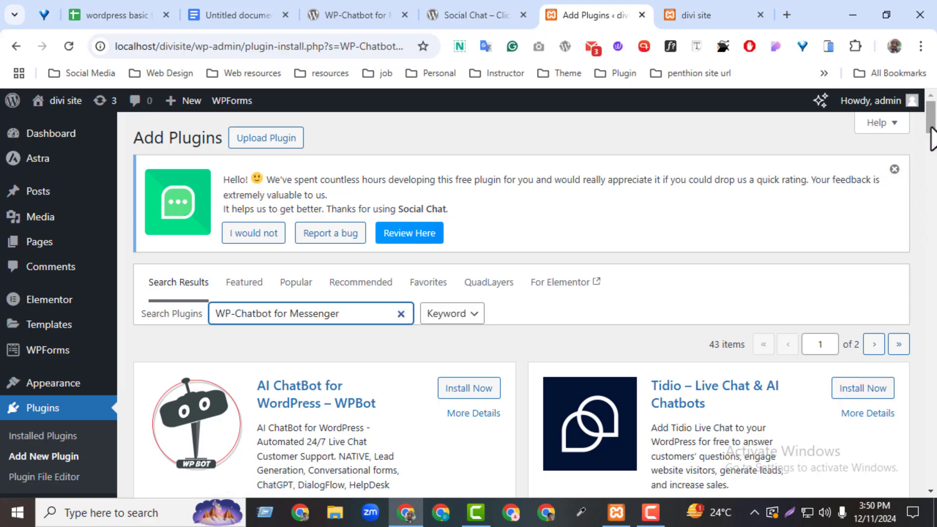
left_click_drag(930, 128, 931, 145)
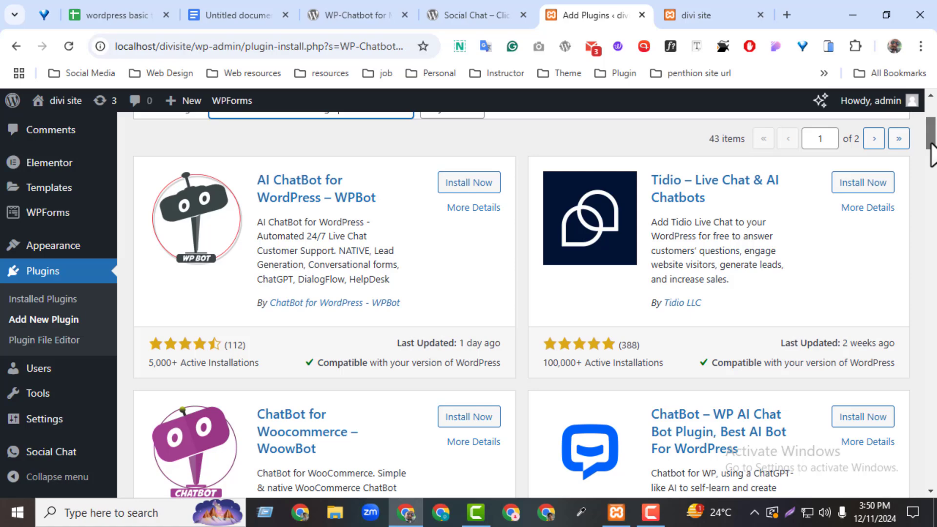
left_click_drag(931, 144, 932, 172)
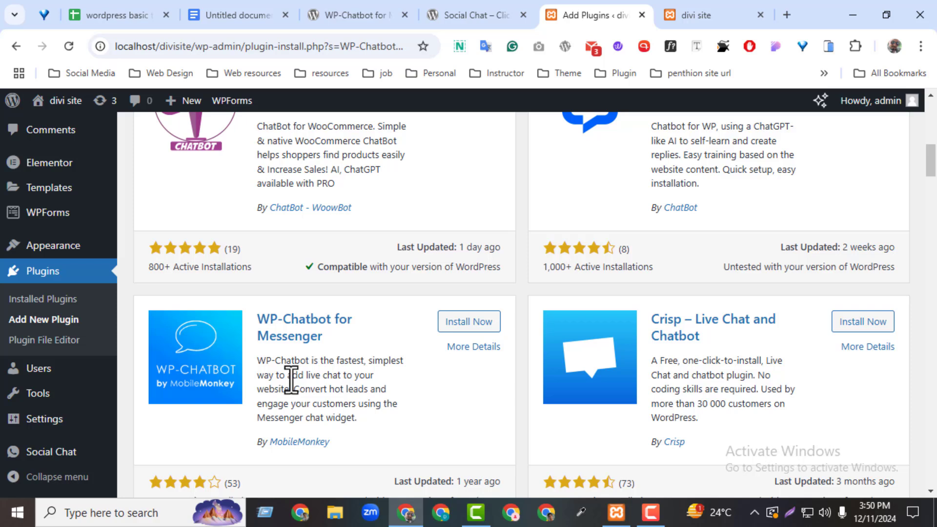
left_click(470, 326)
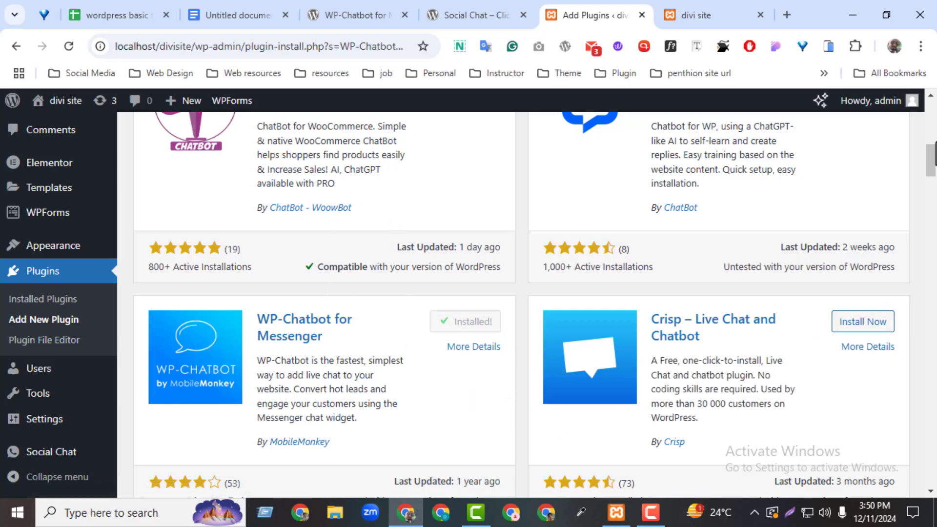
left_click_drag(933, 164, 933, 149)
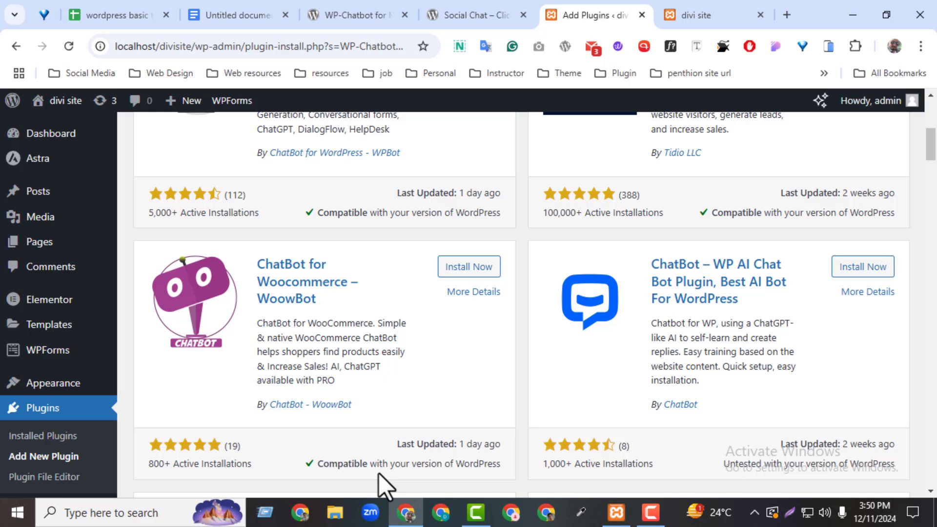
left_click_drag(933, 157, 934, 172)
Step: Activate the WP-Chatbot for Messenger plugin
left_click(480, 323)
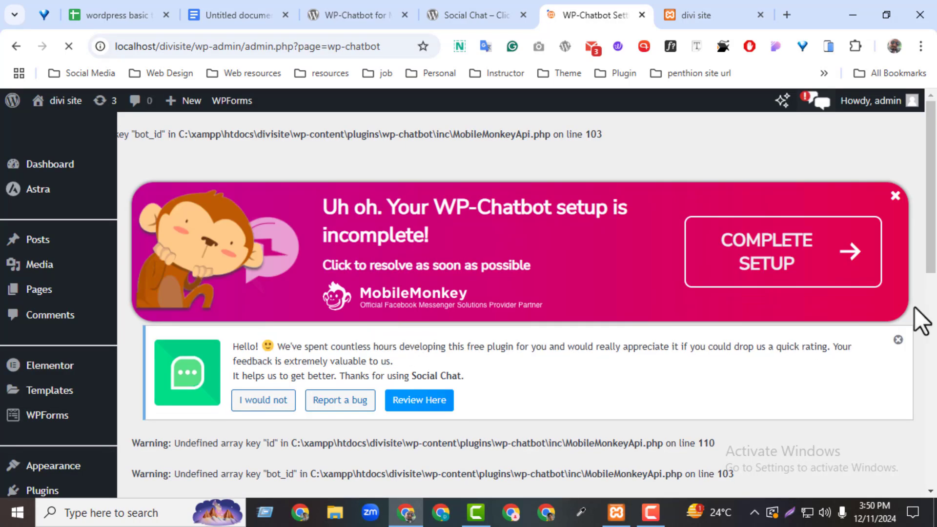
scroll(781, 293, "down", 3)
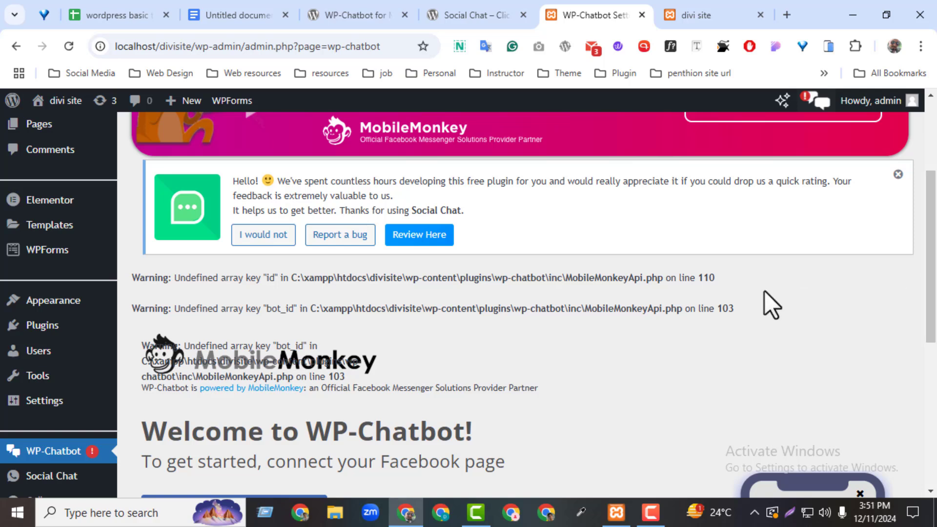
scroll(776, 341, "down", 5)
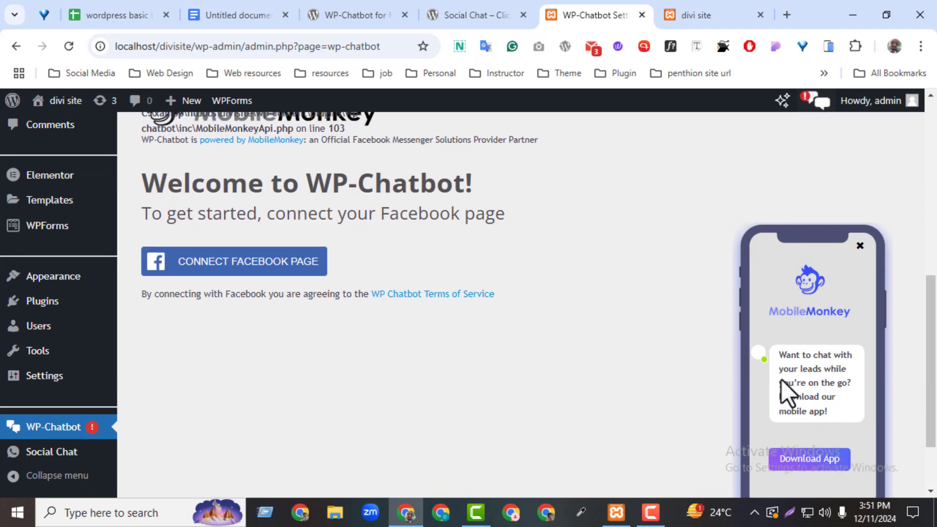
Step: Connect the chatbot to the listed Facebook page using the already linked Facebook account
left_click(285, 261)
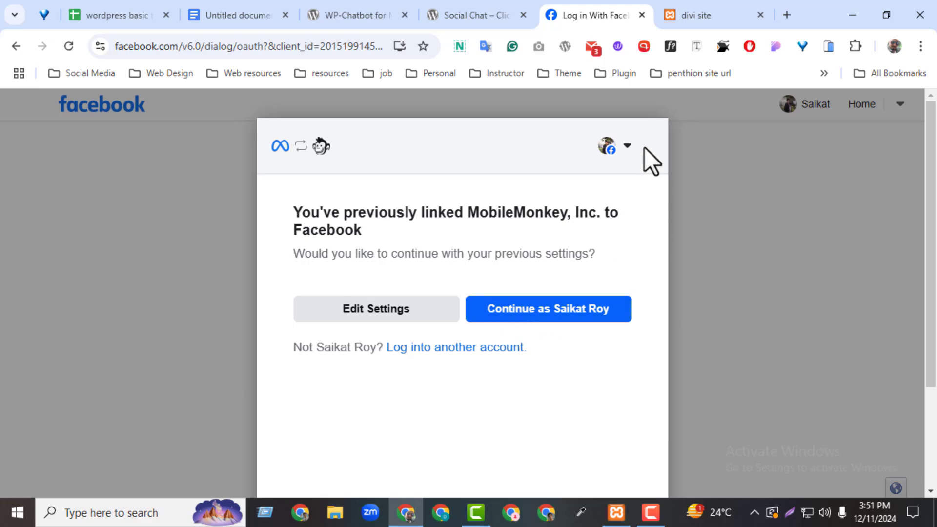
left_click(629, 153)
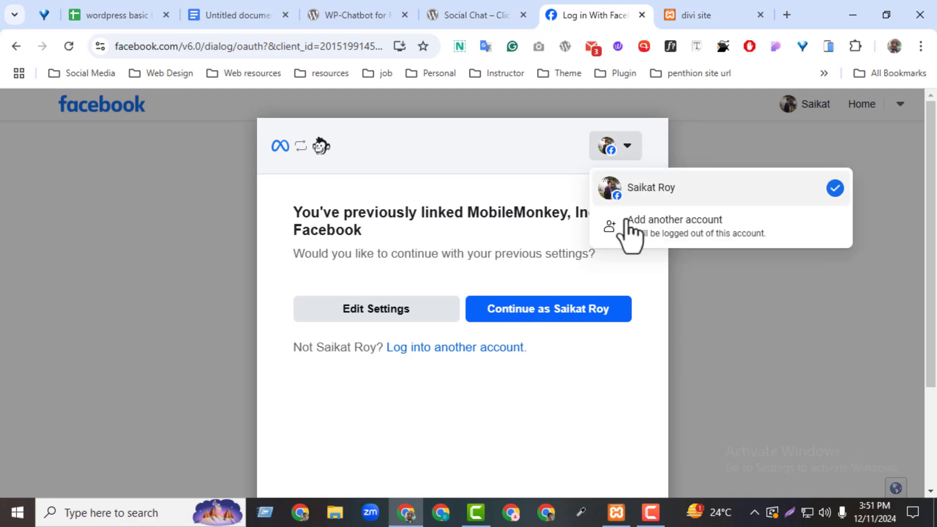
left_click(660, 286)
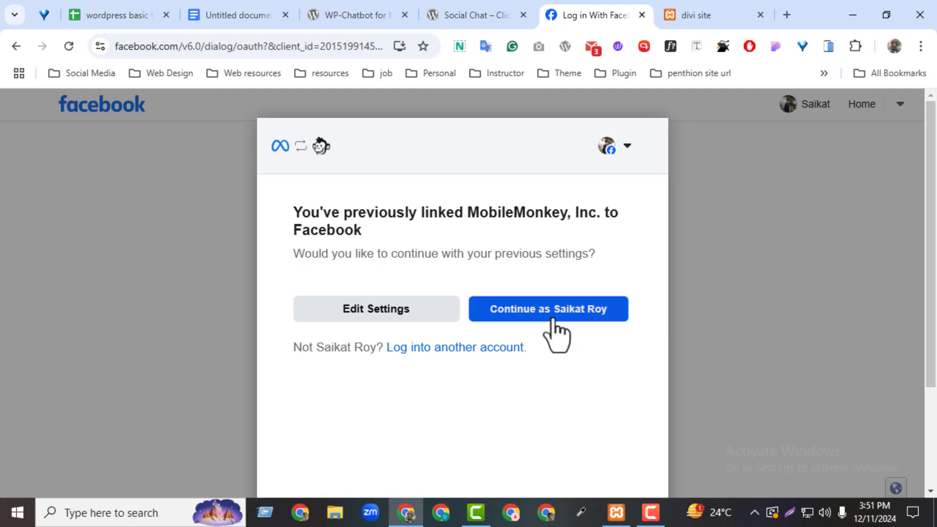
left_click(555, 324)
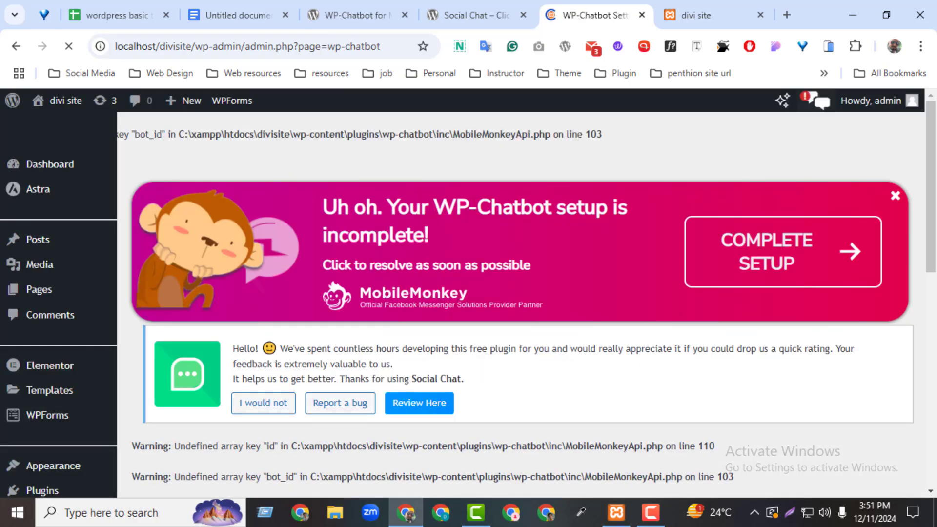
scroll(900, 337, "down", 4)
scroll(903, 332, "down", 2)
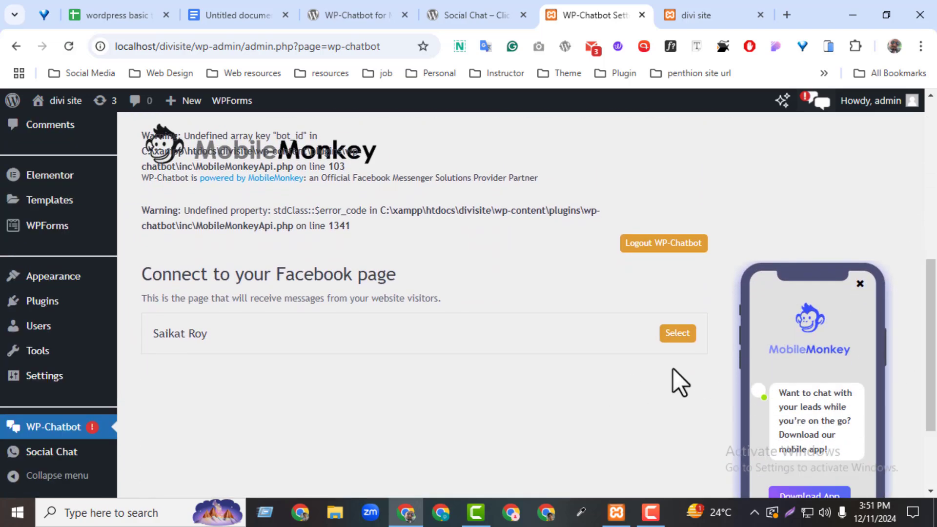
left_click(670, 335)
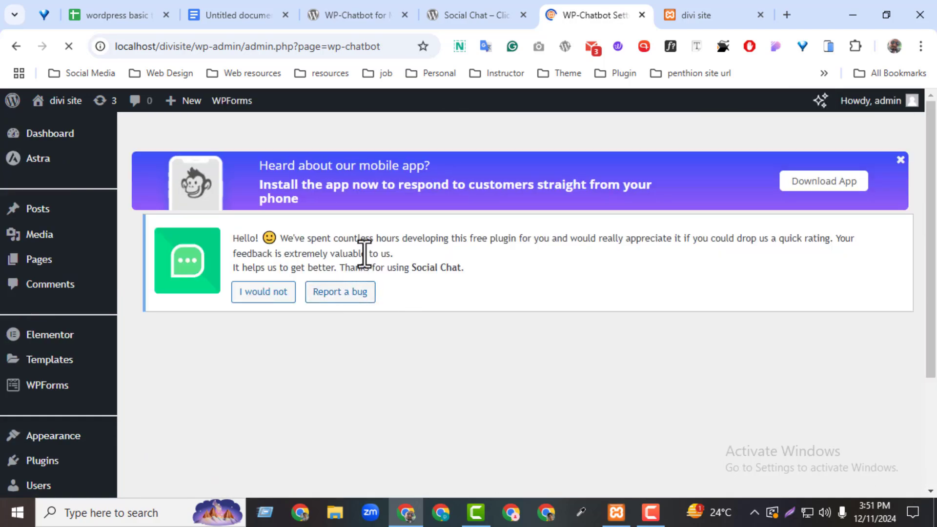
Step: Reload the homepage, open the Messenger chat widget to see its welcome message, then close it
left_click(703, 15)
left_click(67, 44)
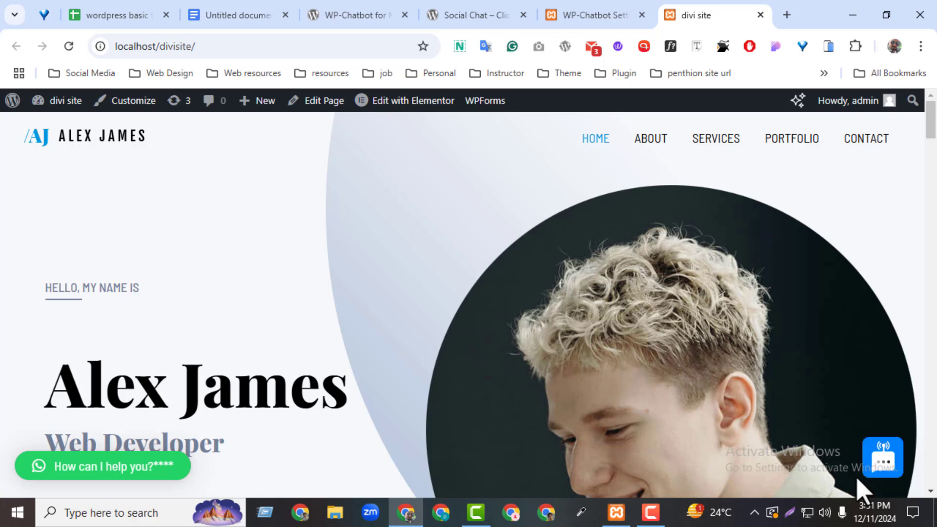
left_click(884, 464)
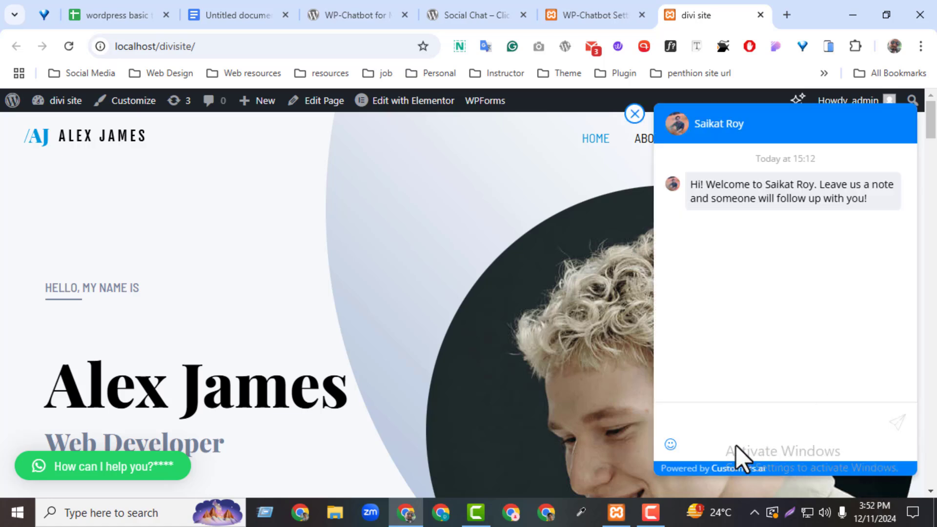
left_click(728, 420)
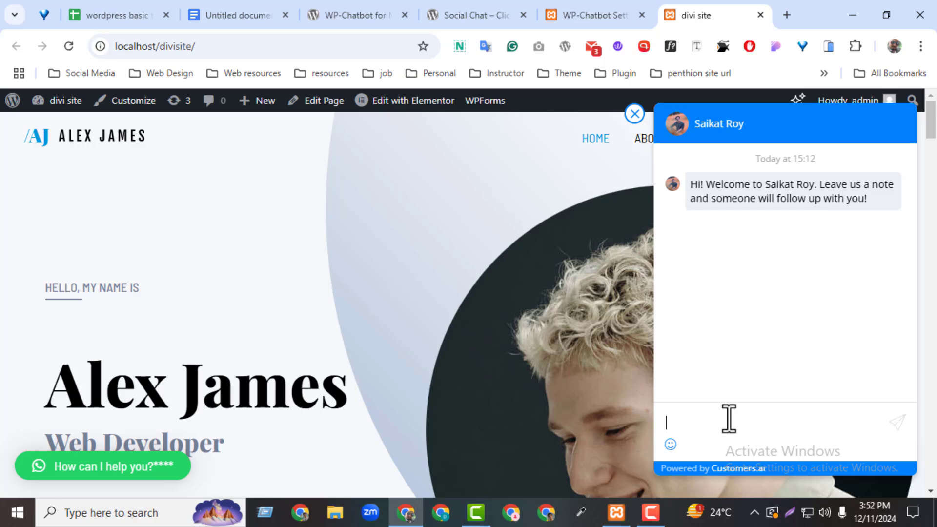
left_click(635, 115)
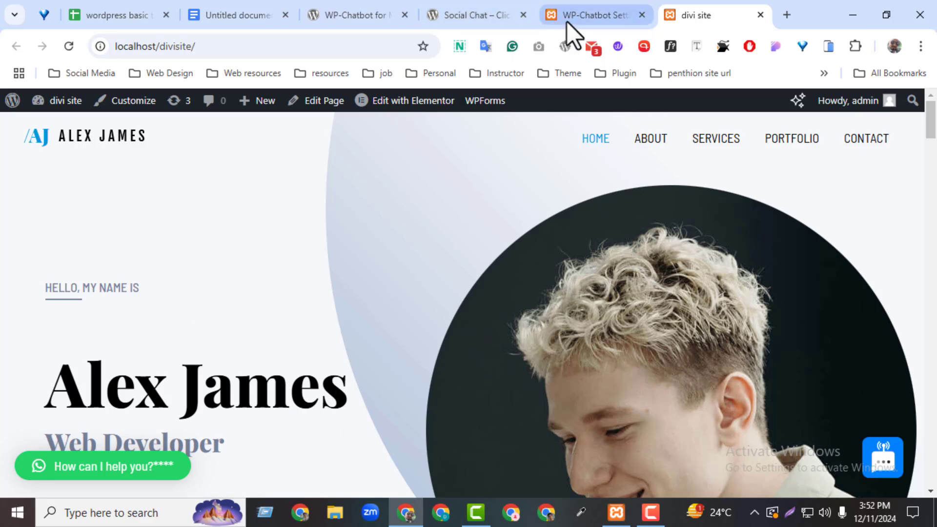
Step: Open the My Sticky Elements page from the 'Social share plugin set up' link and select its title
left_click(234, 16)
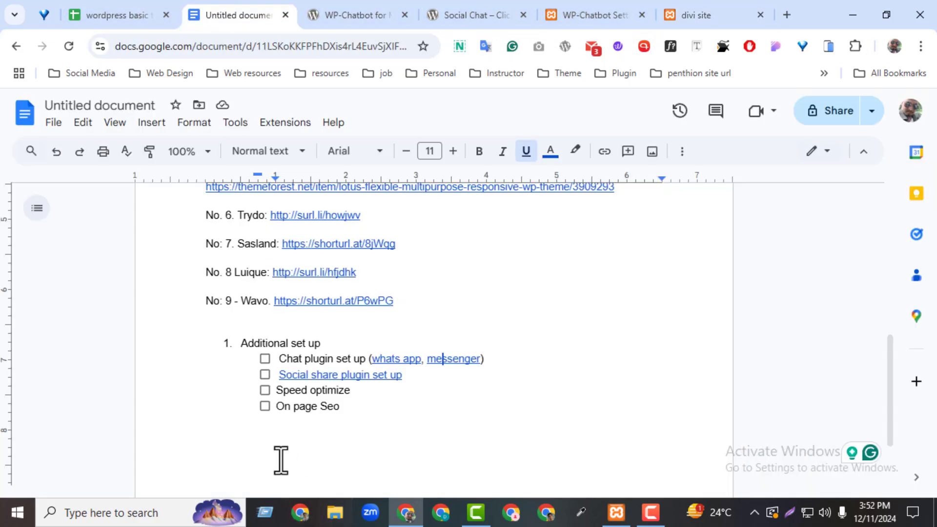
left_click(342, 375)
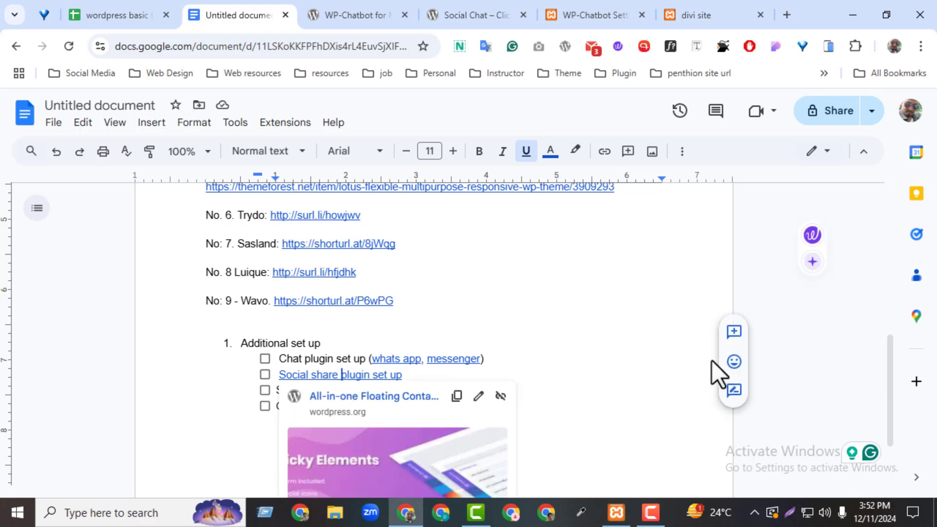
left_click(358, 399)
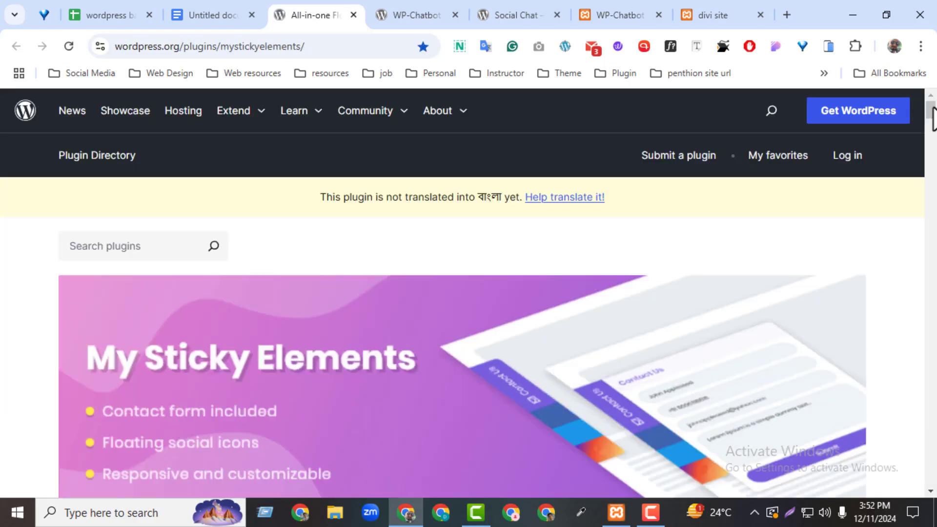
scroll(932, 117, "down", 6)
left_click_drag(143, 225, 122, 233)
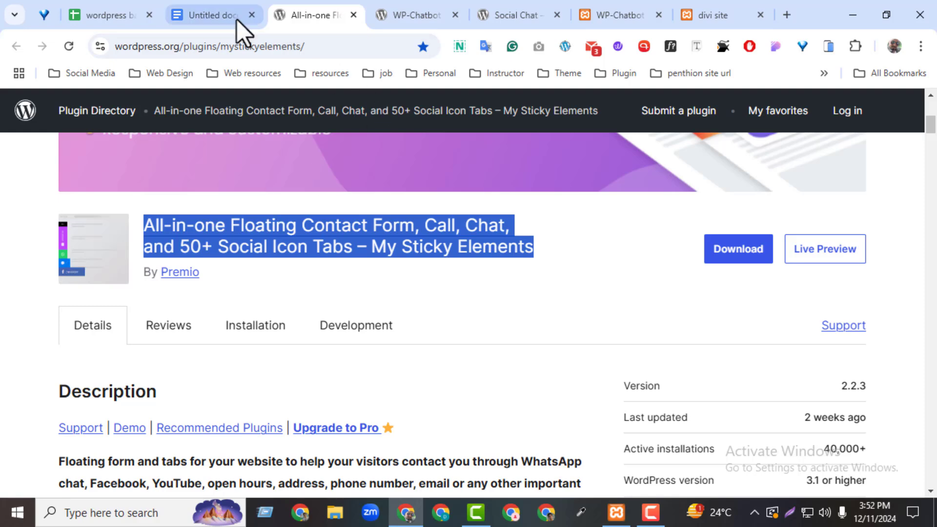
Step: Search Add New Plugin for the copied My Sticky Elements title, then install and activate it
left_click(632, 19)
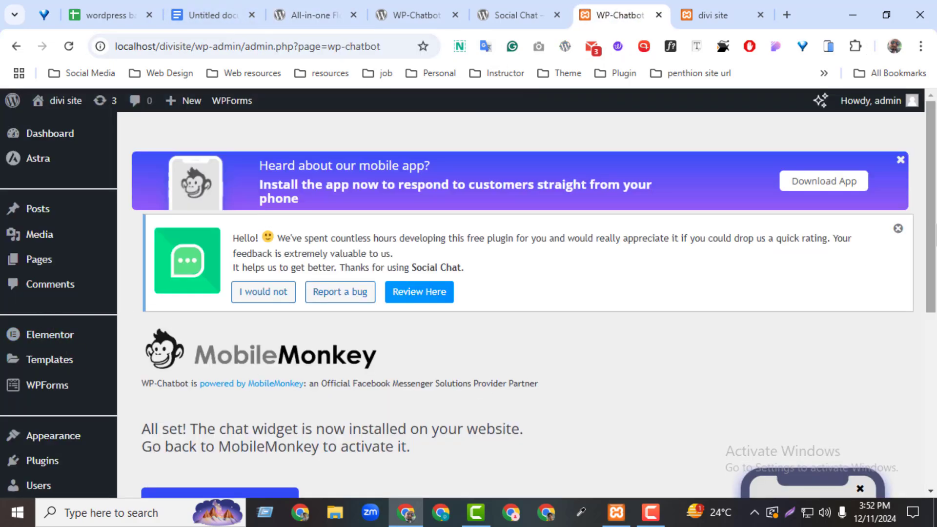
mouse_move(49, 466)
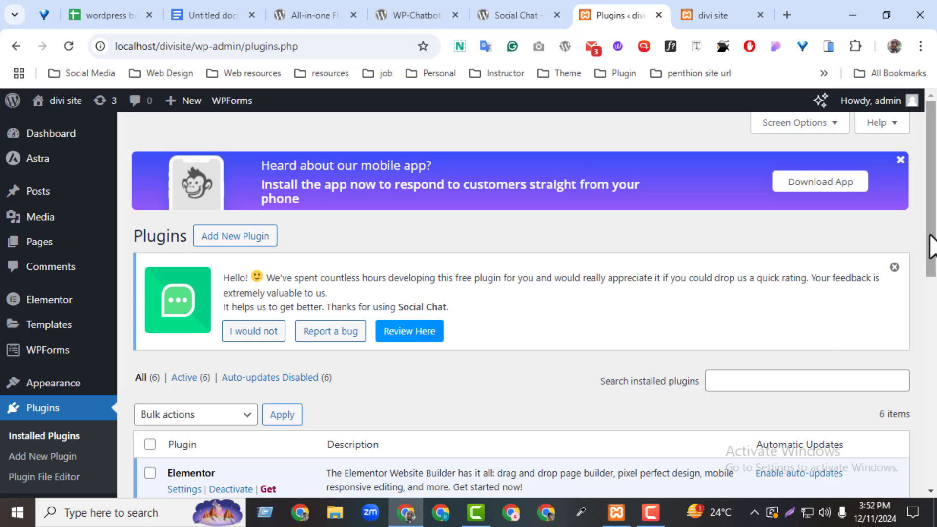
scroll(926, 240, "down", 3)
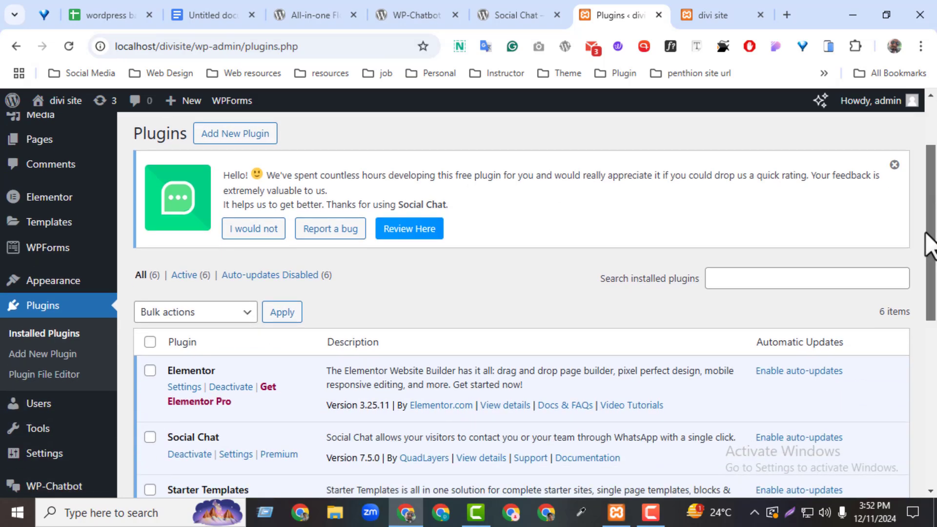
scroll(926, 241, "up", 3)
left_click(240, 220)
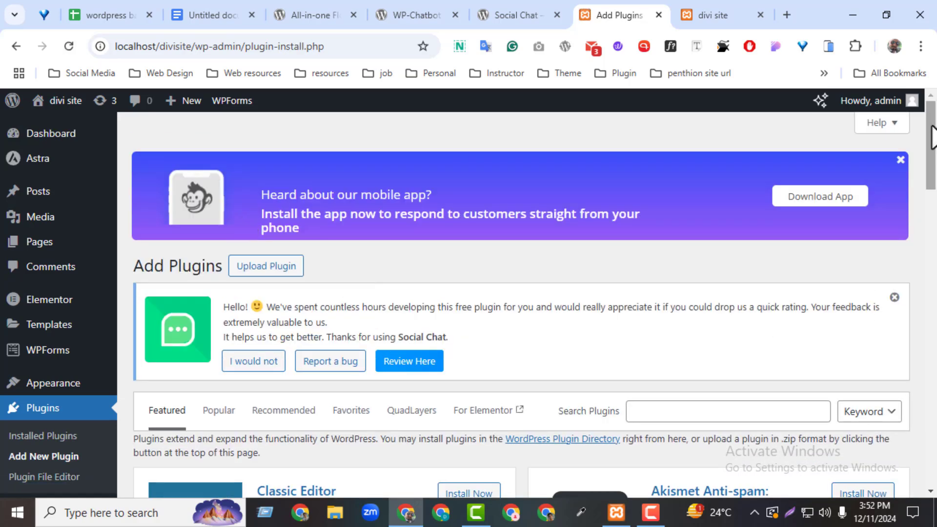
scroll(930, 156, "down", 3)
left_click(663, 231)
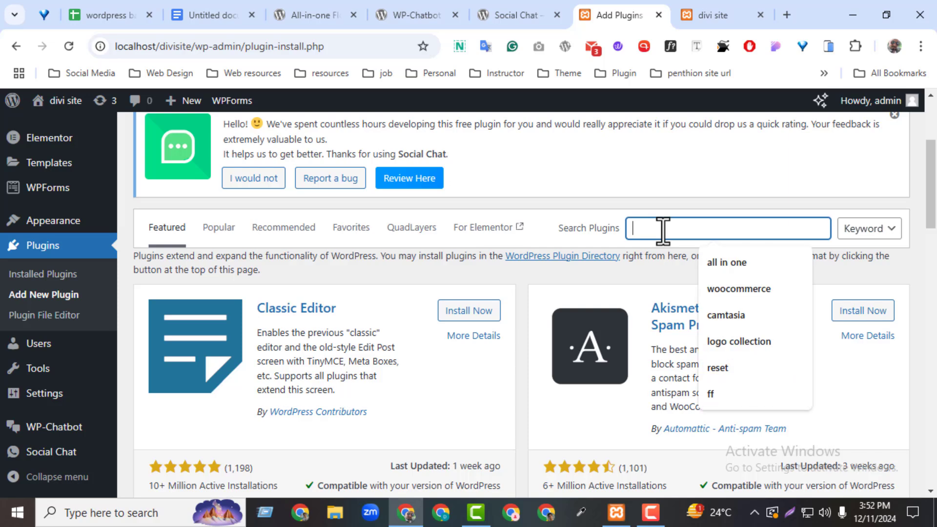
key("ctrl+v")
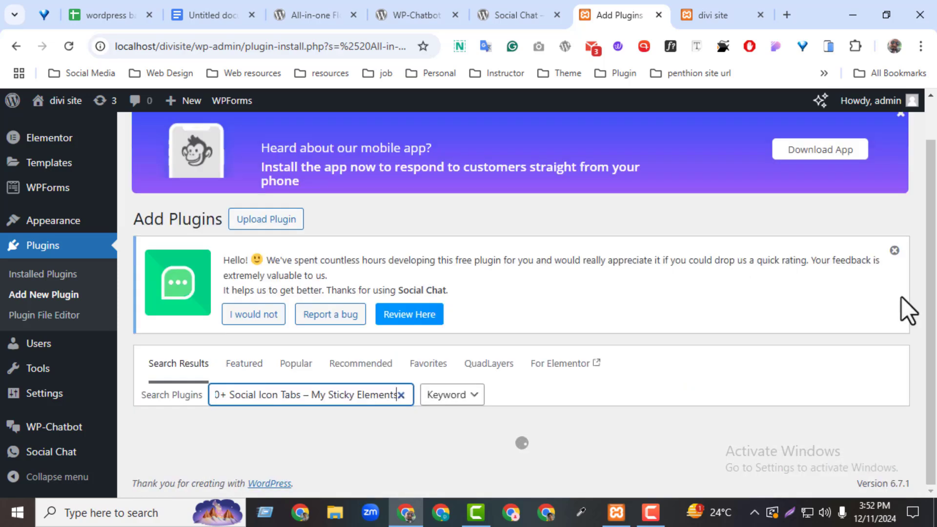
scroll(901, 297, "down", 3)
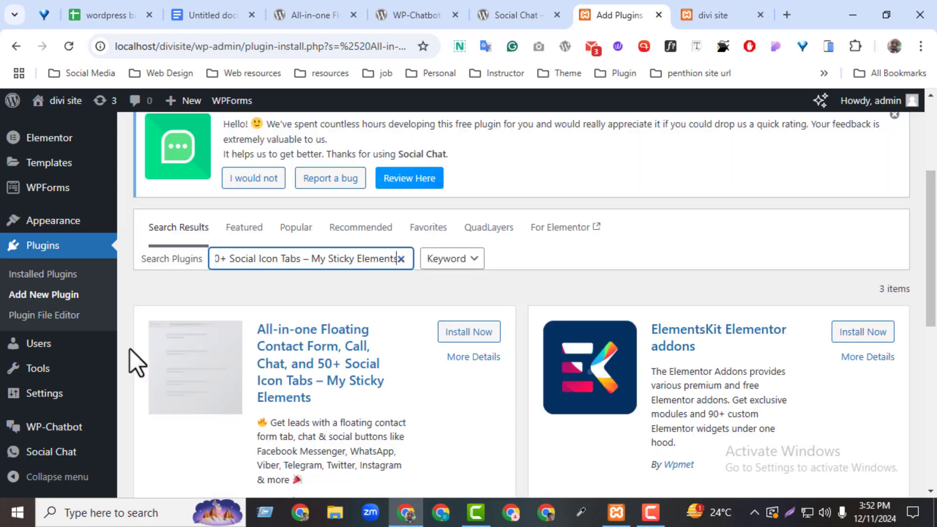
left_click(468, 335)
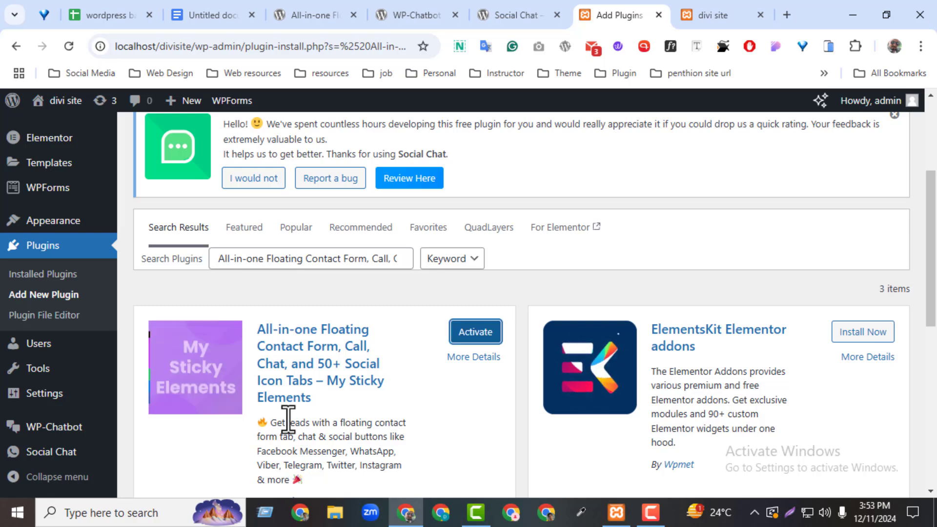
left_click(470, 334)
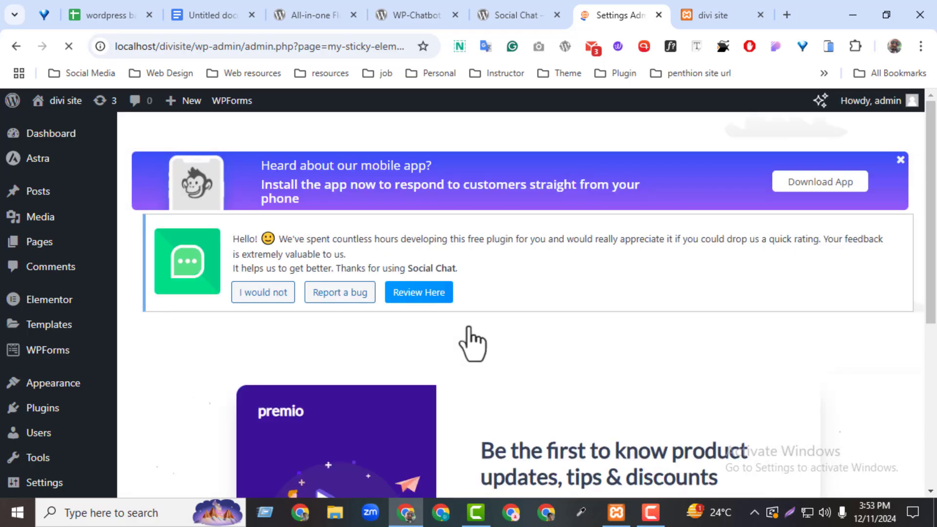
Step: Decline the My Sticky Elements newsletter signup for now and close the welcome video
scroll(918, 420, "down", 5)
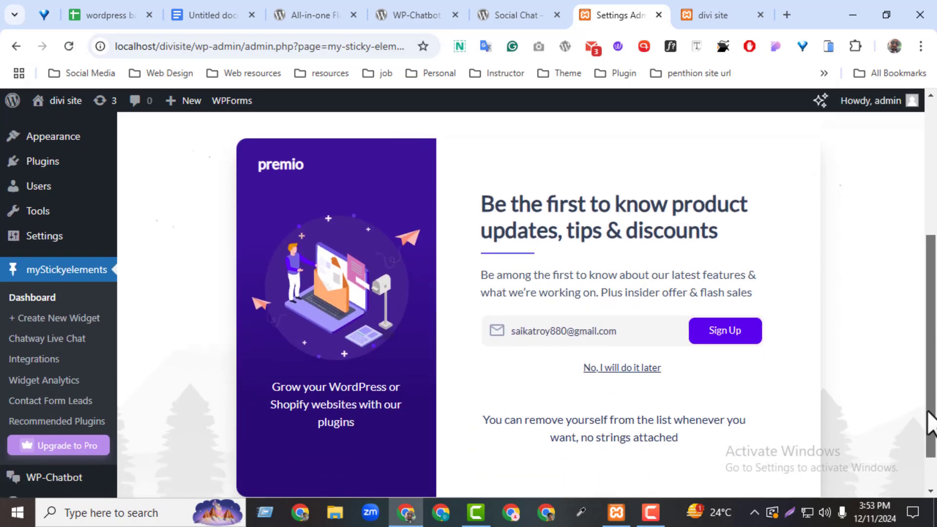
left_click(608, 370)
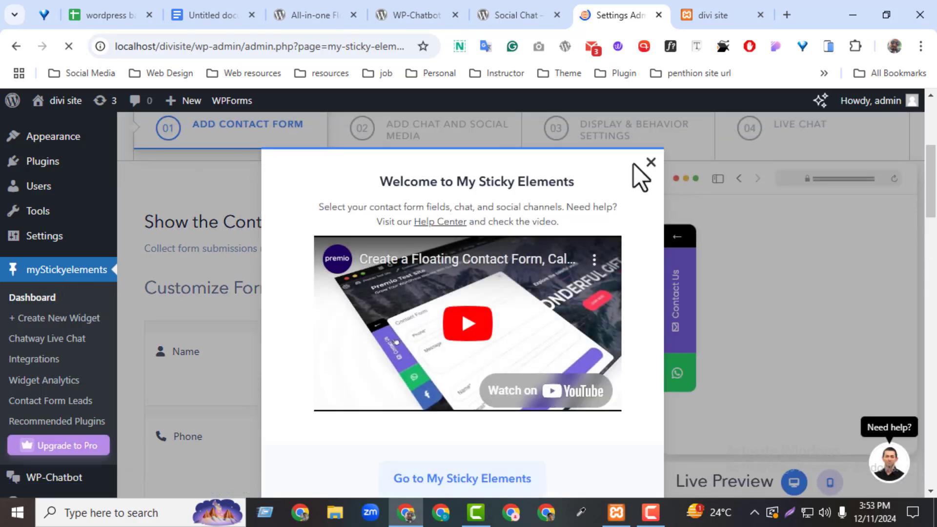
left_click(651, 162)
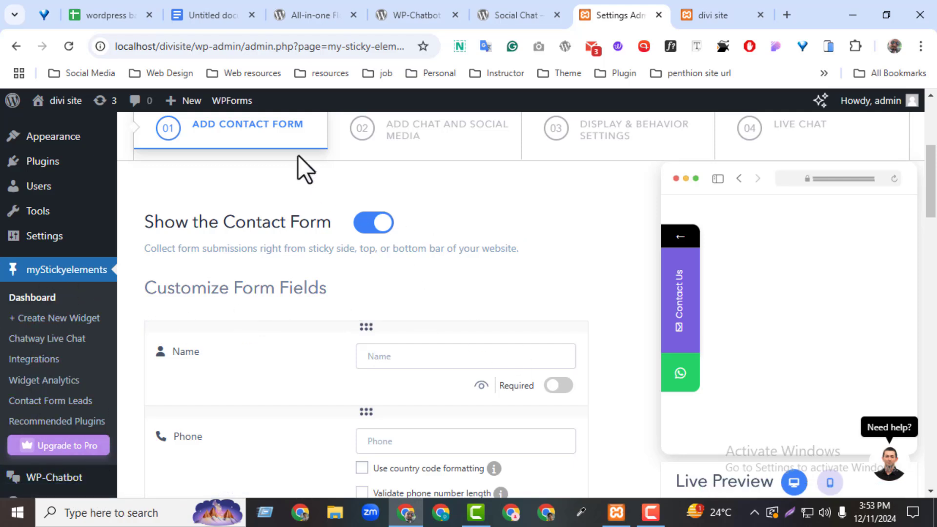
Step: Review the Add Contact Form settings, testing the Name and Phone fields
scroll(430, 132, "up", 5)
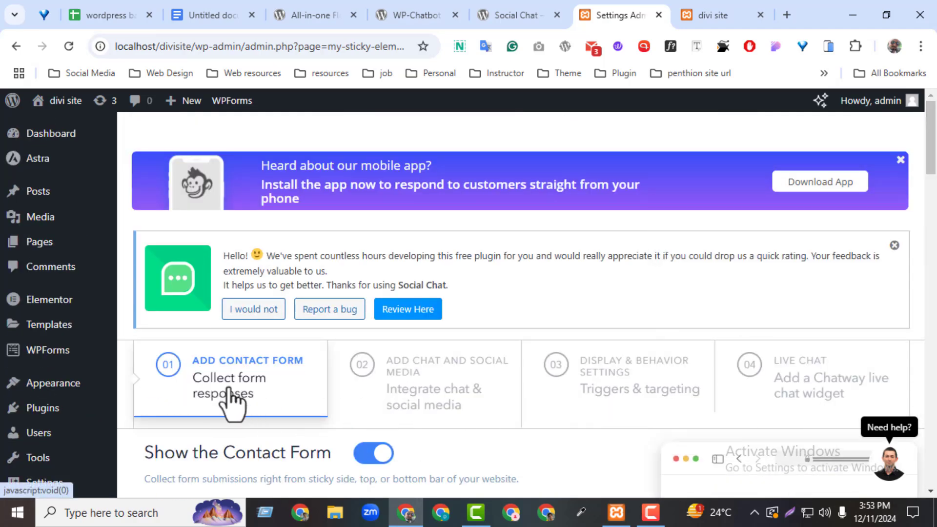
left_click_drag(931, 171, 934, 232)
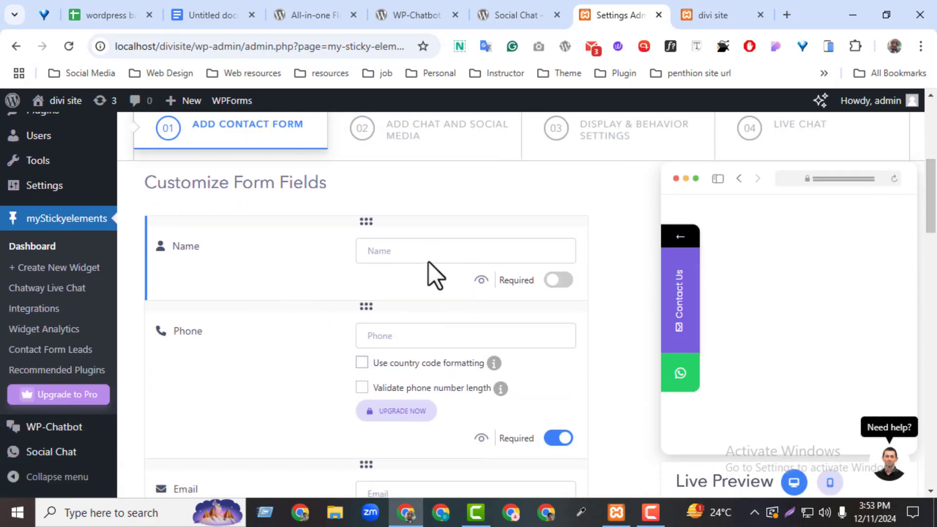
left_click(383, 251)
left_click(383, 340)
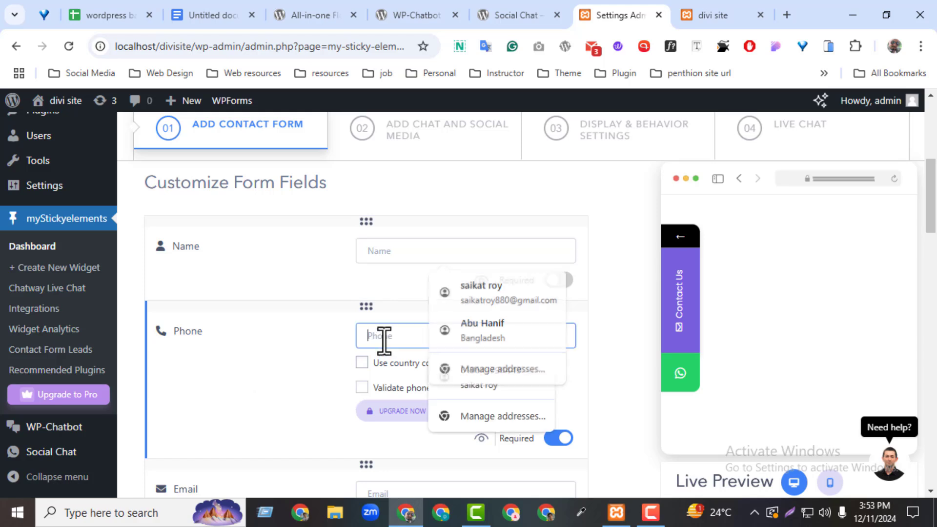
left_click(339, 430)
scroll(567, 344, "down", 3)
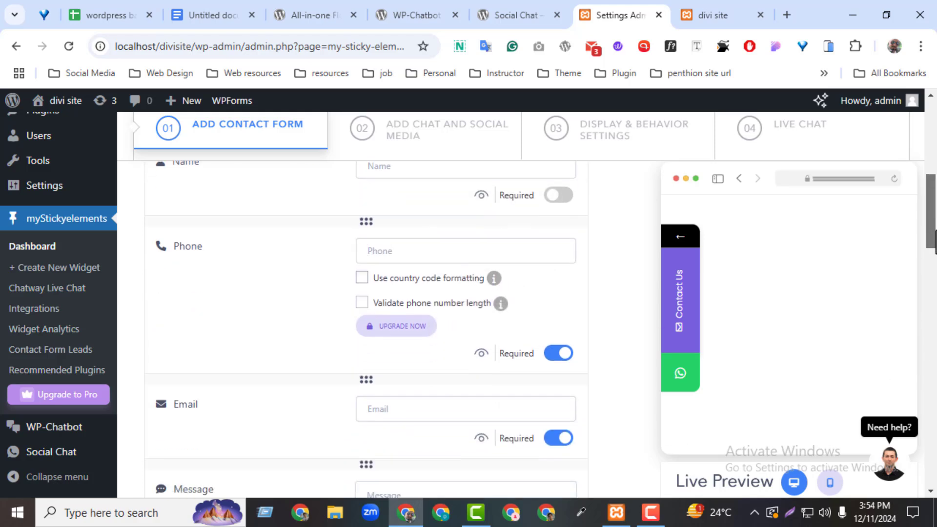
scroll(934, 296, "down", 4)
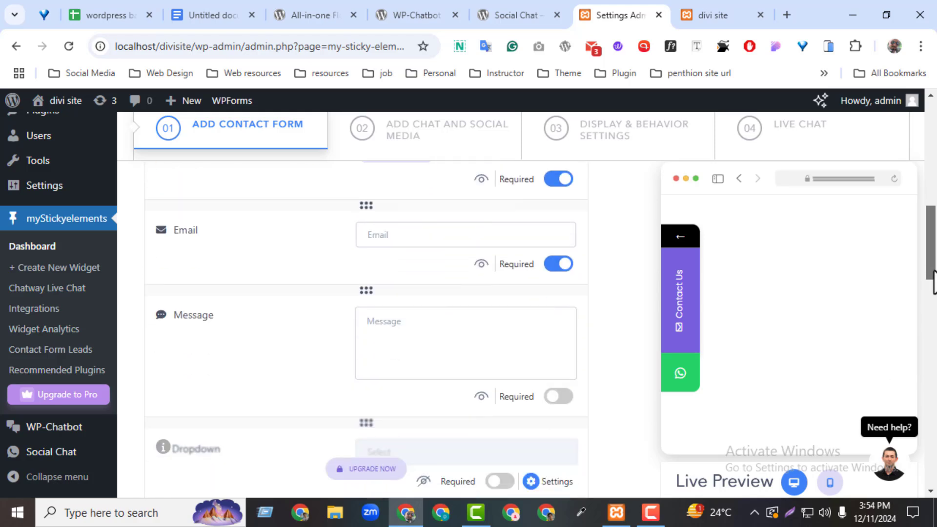
left_click_drag(934, 289, 928, 454)
Step: On the Chat and Social Media step, remove WhatsApp and enable LinkedIn and Instagram
left_click(509, 436)
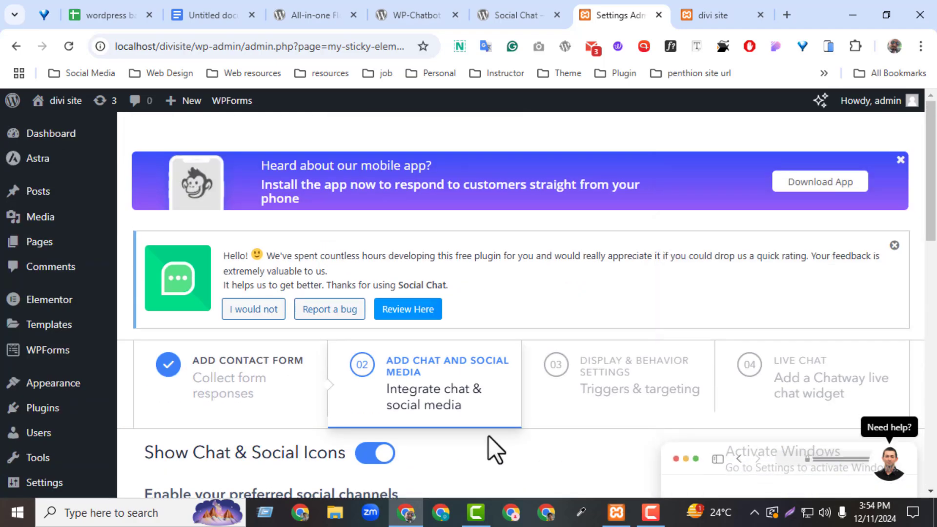
left_click_drag(932, 217, 920, 314)
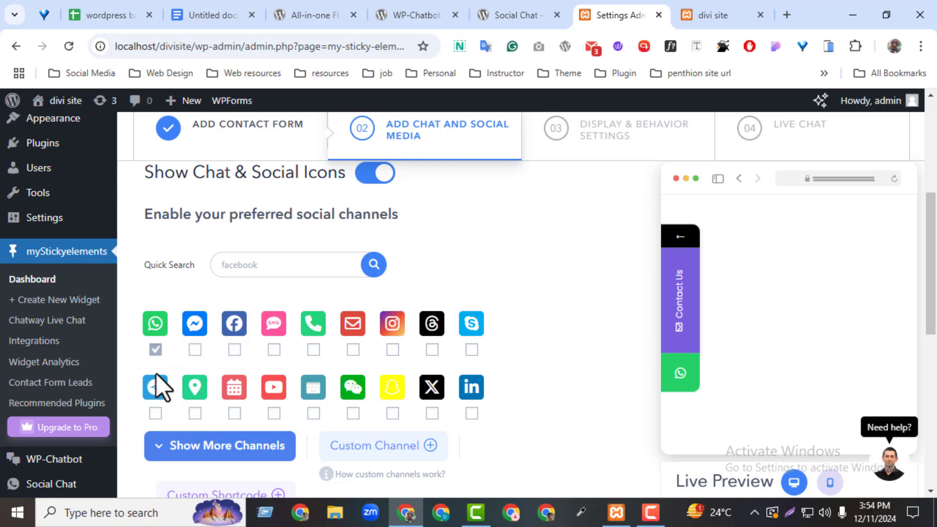
left_click(155, 349)
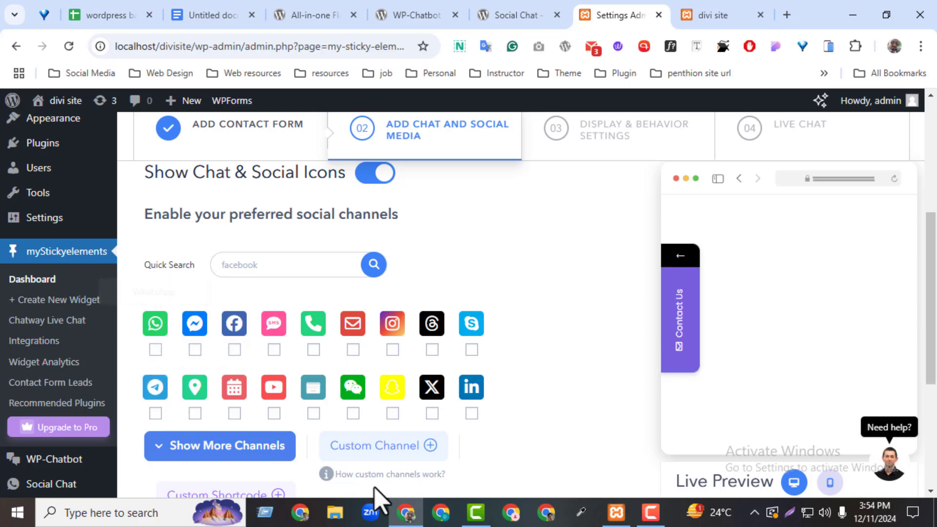
left_click(472, 414)
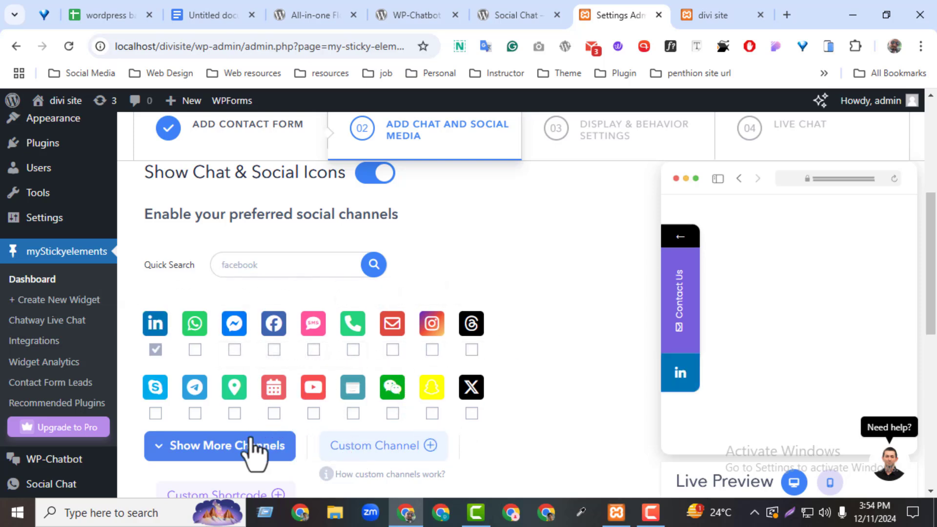
left_click(432, 350)
Step: Set the LinkedIn and Instagram icon links to '#' and continue to step 03
scroll(928, 320, "down", 5)
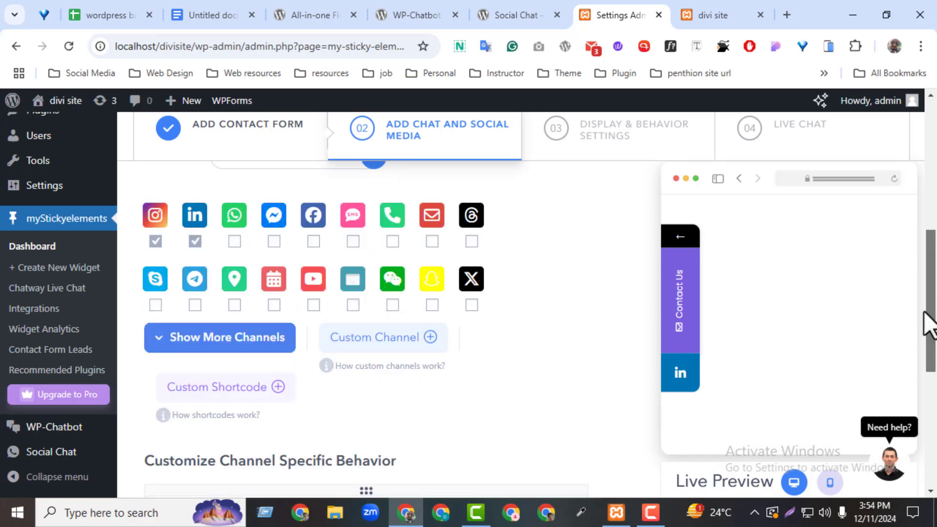
scroll(909, 371, "down", 2)
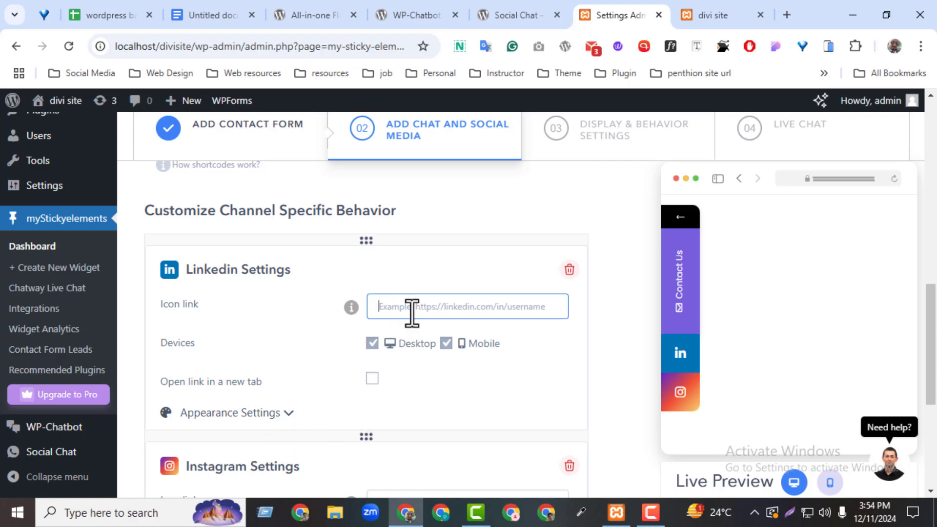
left_click_drag(927, 324, 927, 380)
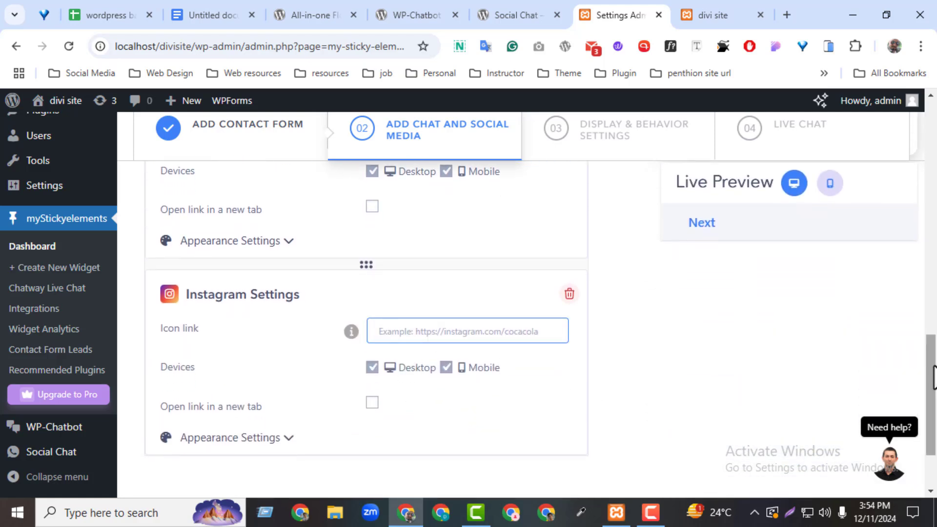
scroll(768, 352, "up", 3)
left_click(403, 310)
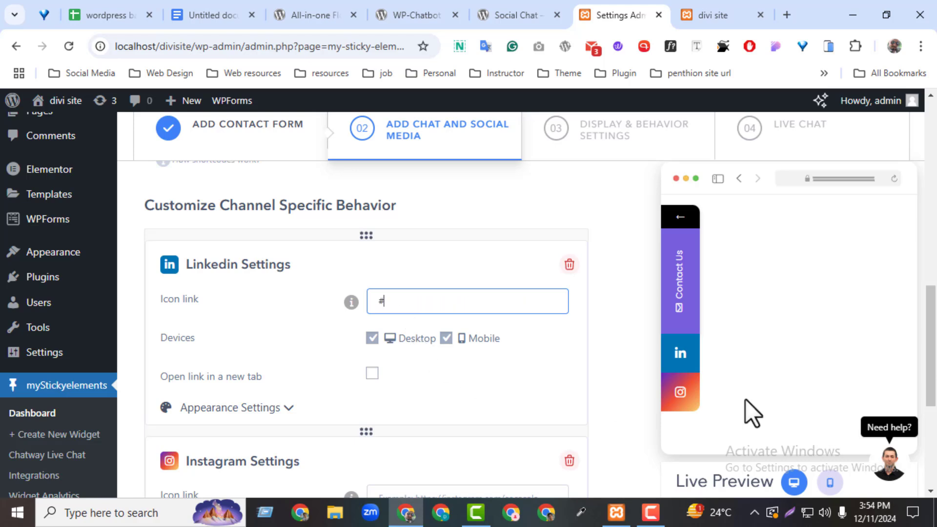
scroll(586, 342, "down", 3)
left_click(402, 342)
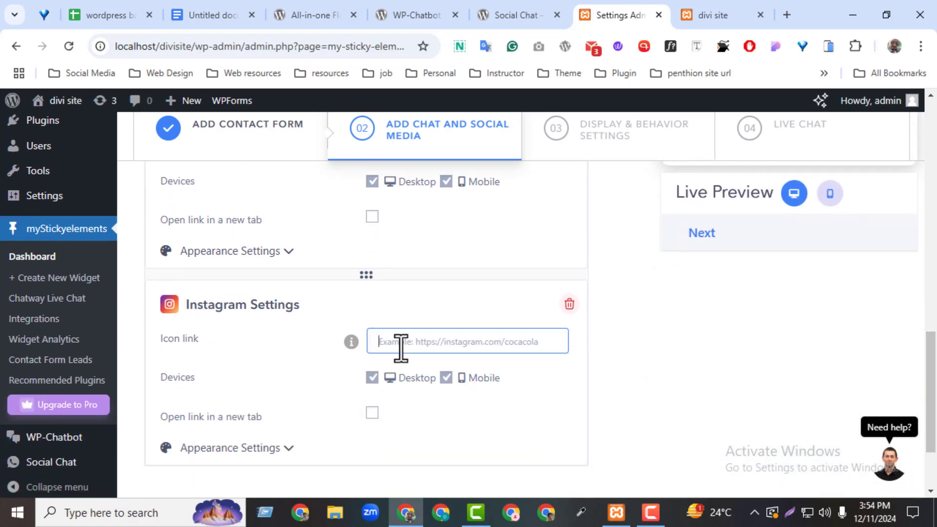
type("#")
scroll(743, 412, "down", 3)
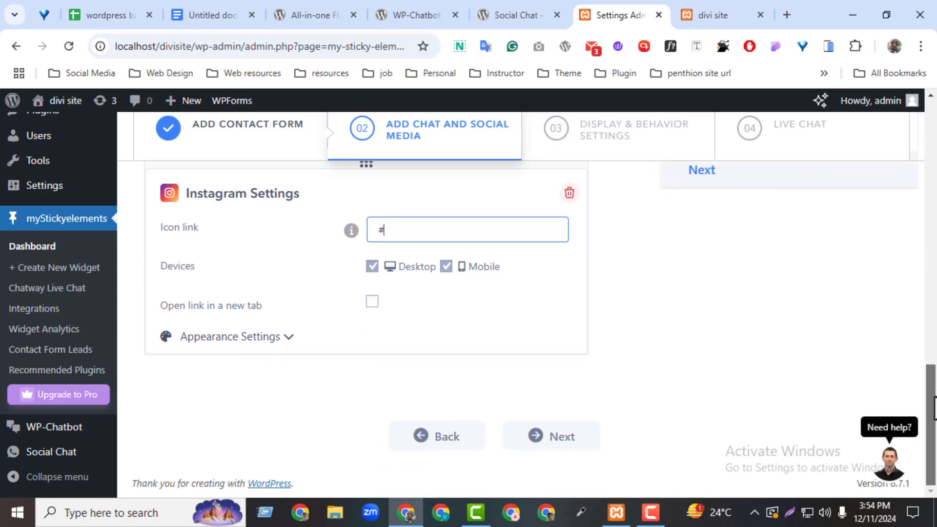
left_click(538, 429)
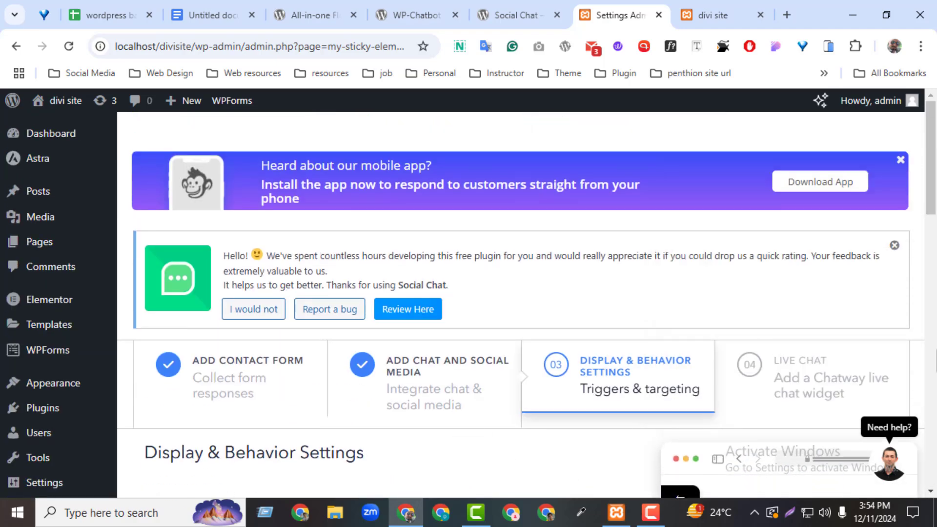
Step: Try Right for the desktop position, return it to Left, and save the widget
left_click_drag(935, 204, 930, 299)
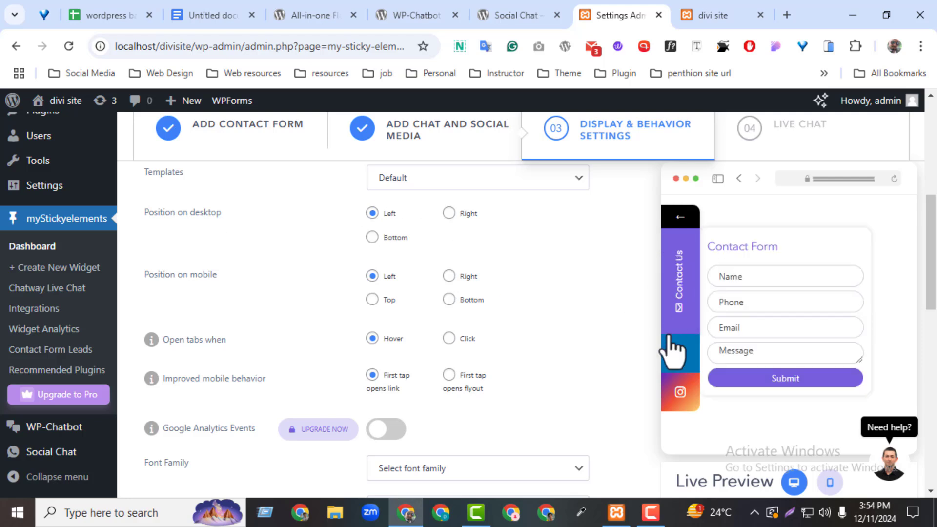
left_click(449, 214)
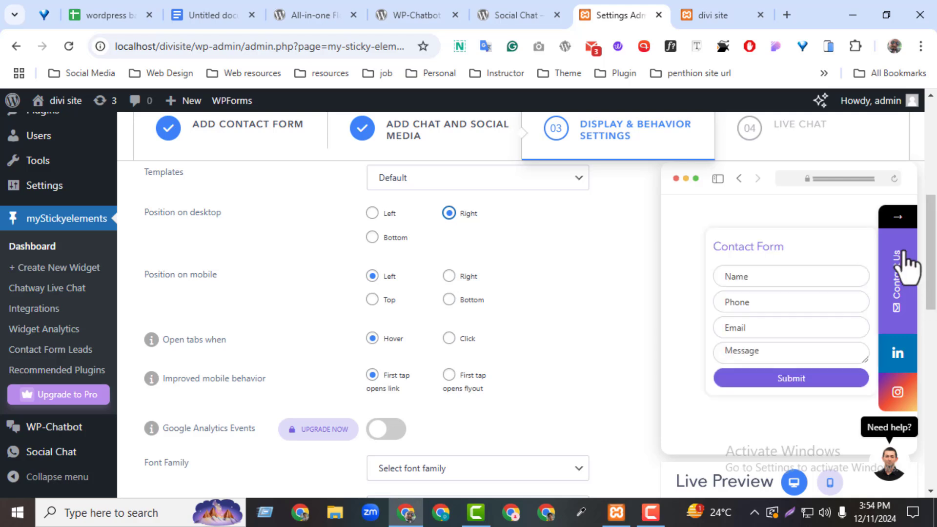
left_click(372, 213)
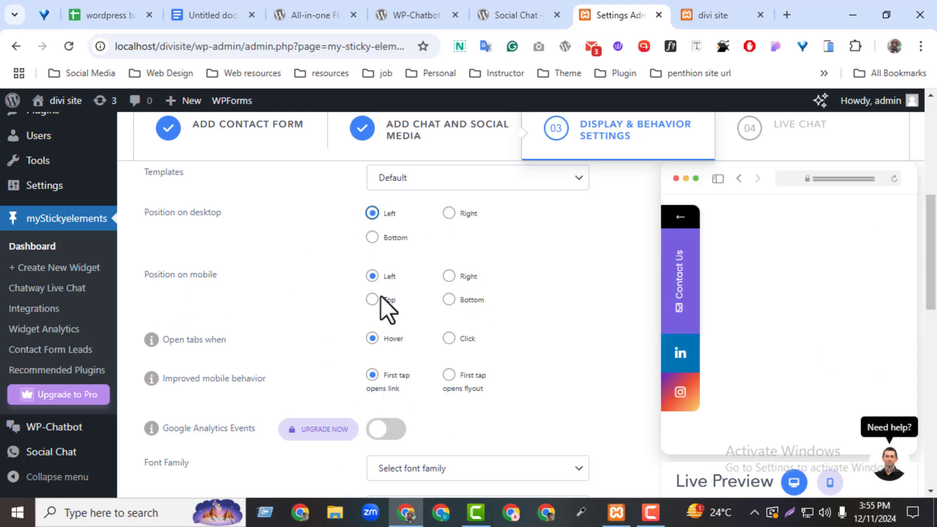
left_click_drag(932, 313, 540, 477)
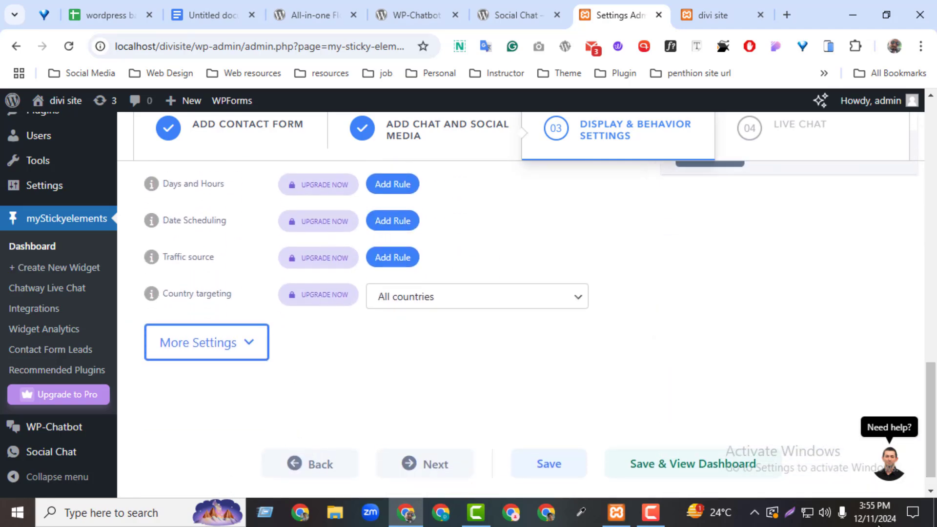
scroll(934, 413, "up", 2)
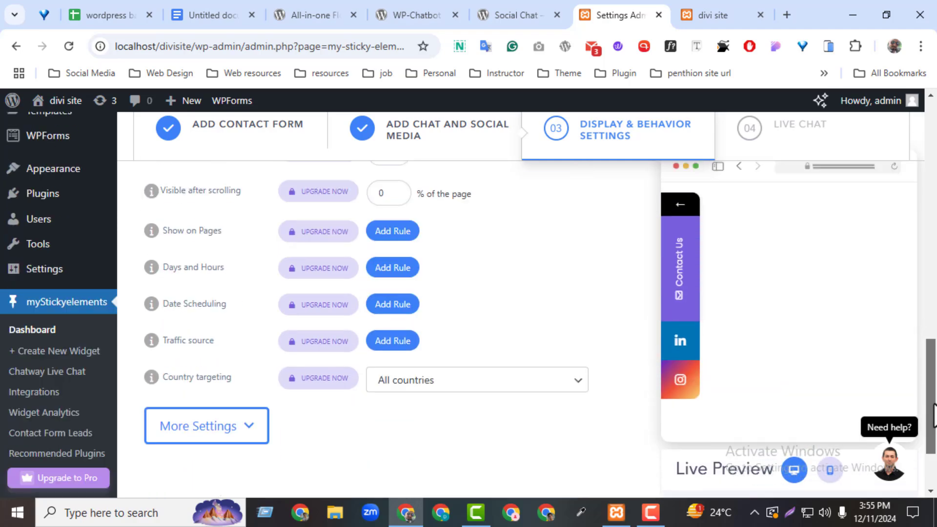
scroll(934, 412, "down", 3)
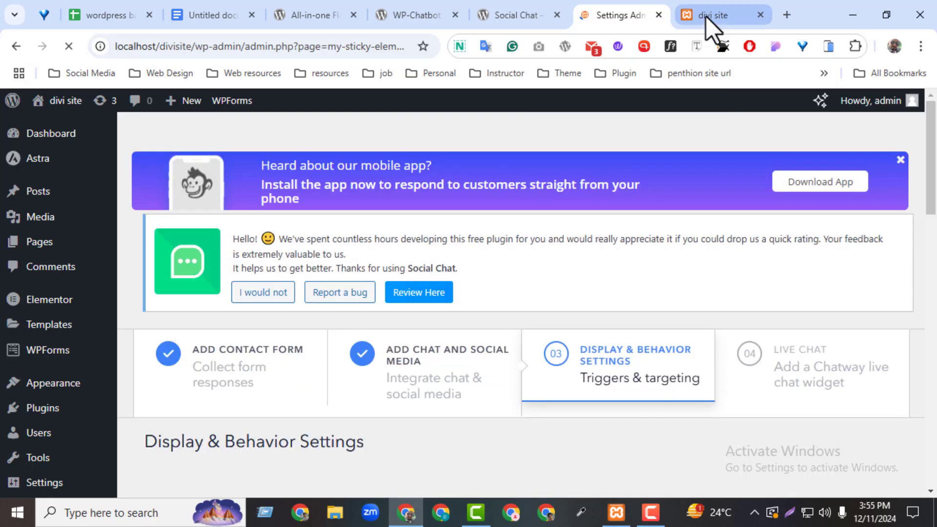
left_click(706, 17)
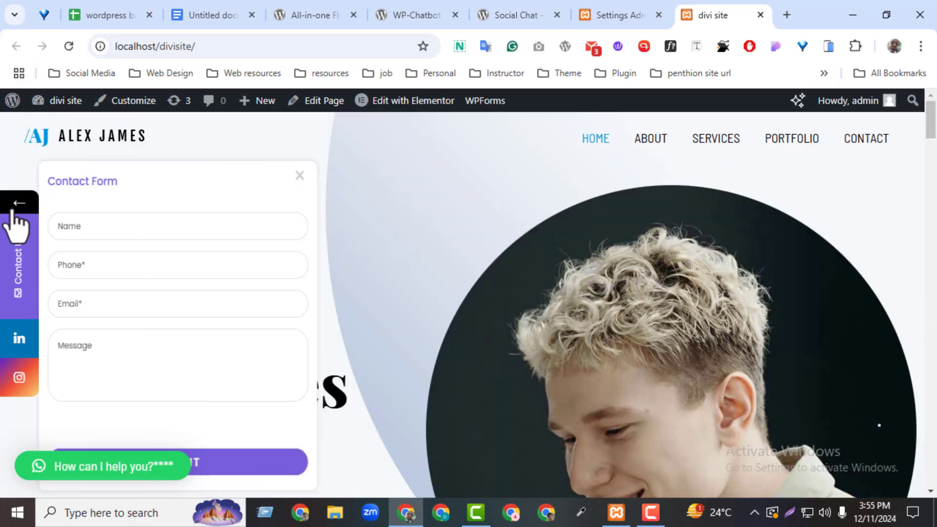
Step: Collapse and re-expand the side tabs, then open and close the Contact Us form
left_click(11, 206)
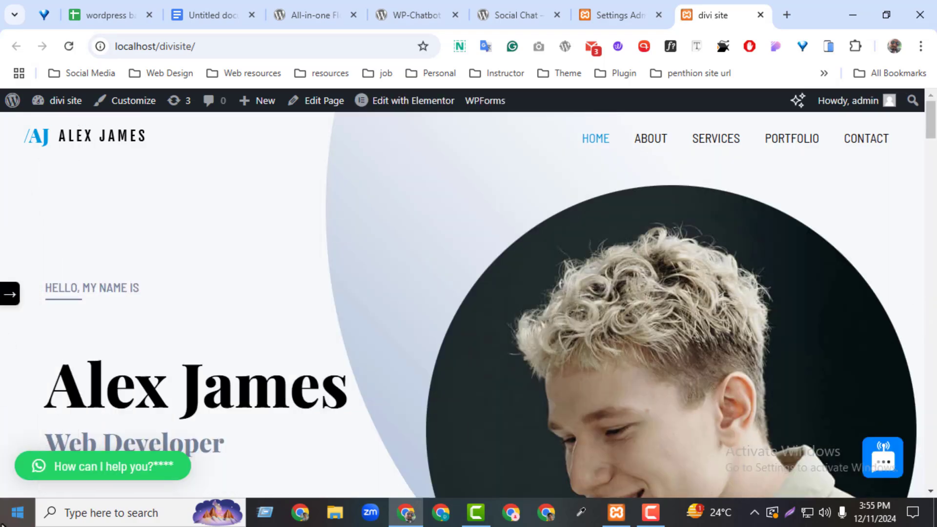
left_click(9, 298)
mouse_move(11, 363)
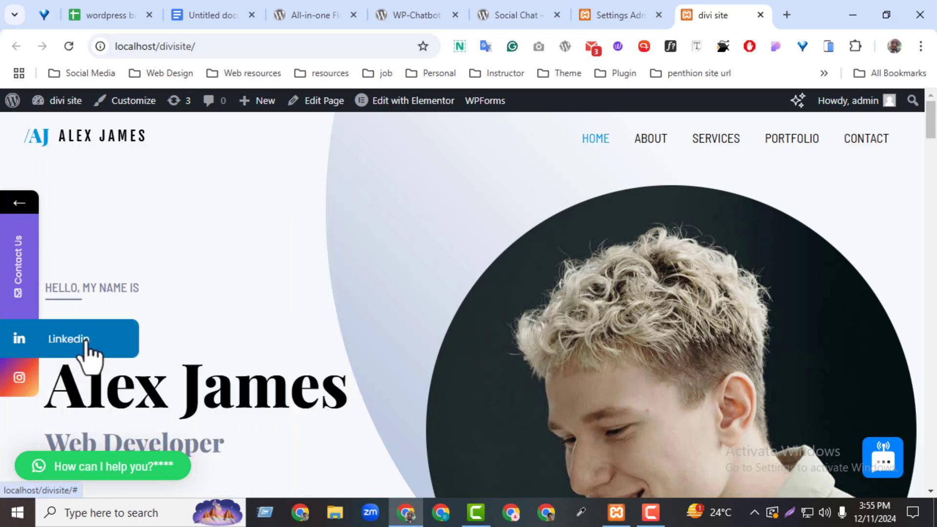
left_click(14, 281)
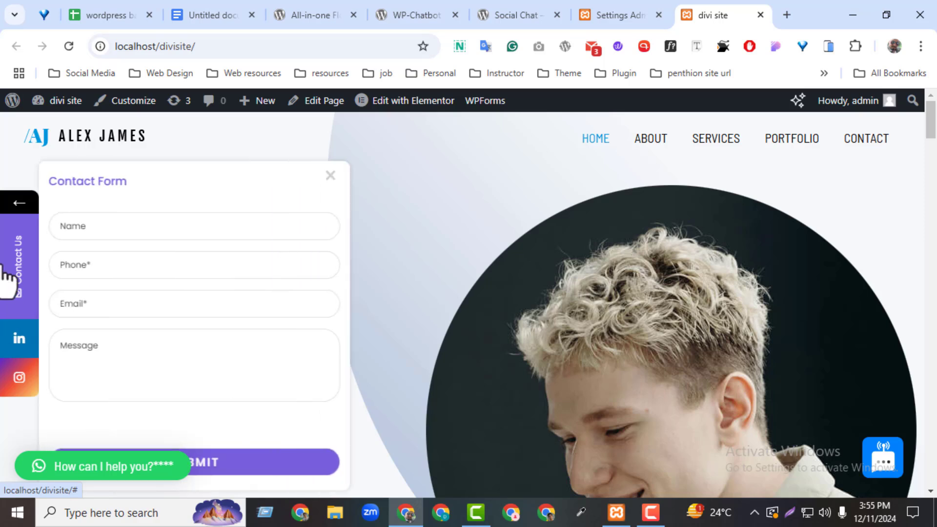
left_click(143, 233)
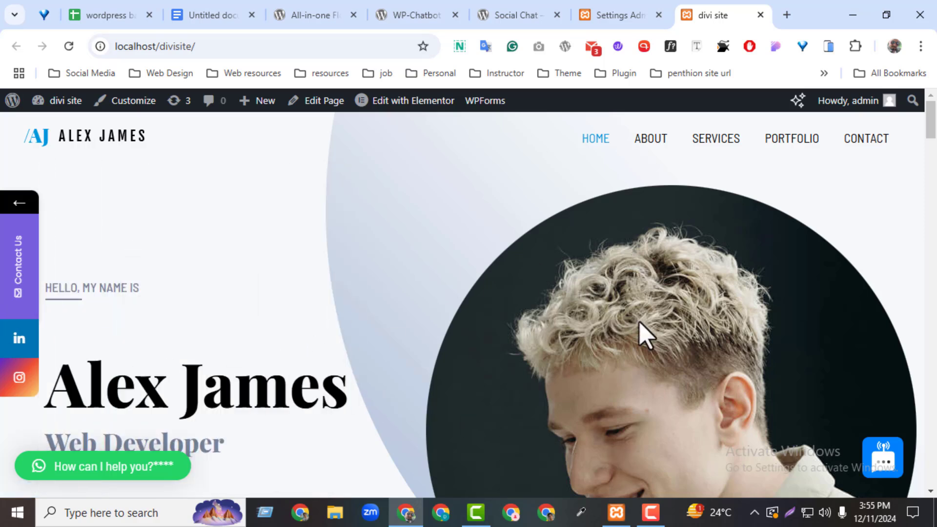
left_click_drag(931, 132, 934, 100)
Step: Tick the Chat plugin set up and Social share plugin set up checklist items
left_click(203, 14)
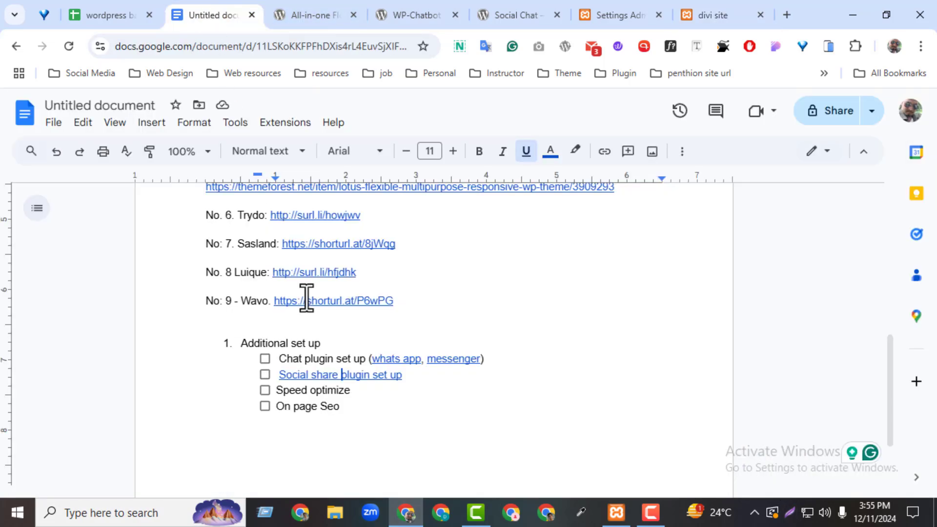
left_click(265, 359)
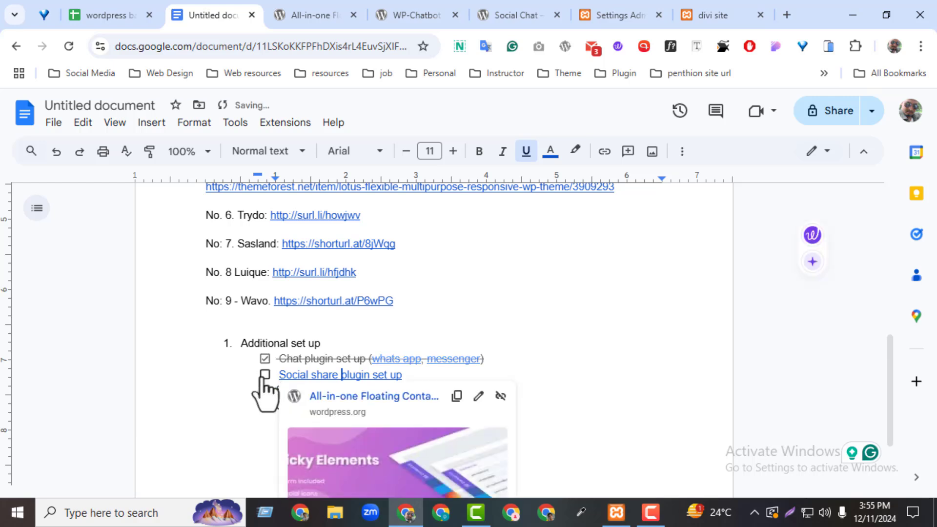
left_click(264, 374)
Step: Select the Speed optimize and On page Seo lines in the checklist
left_click(217, 414)
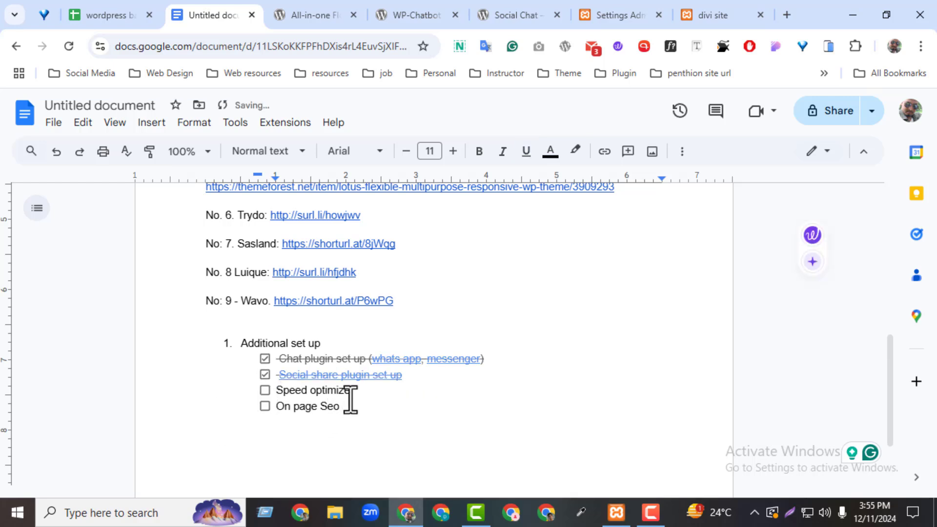
left_click_drag(351, 392, 269, 390)
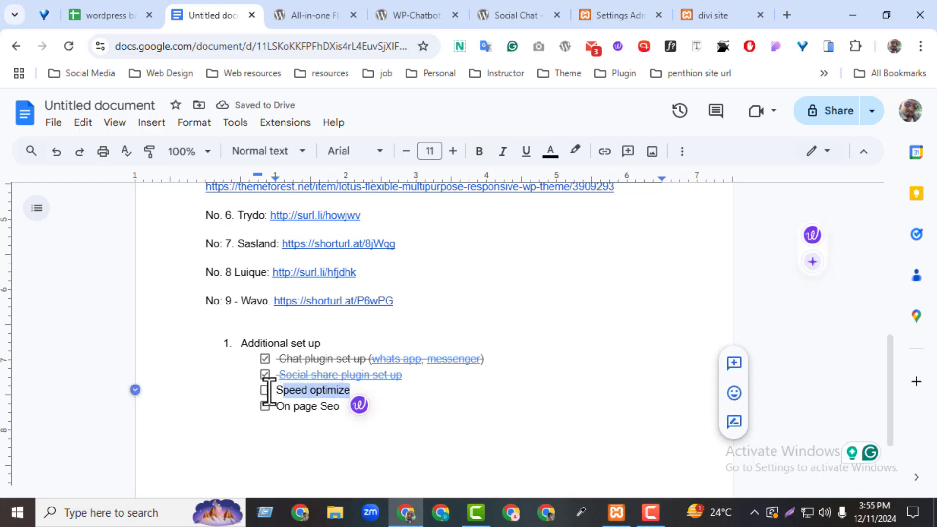
left_click(326, 424)
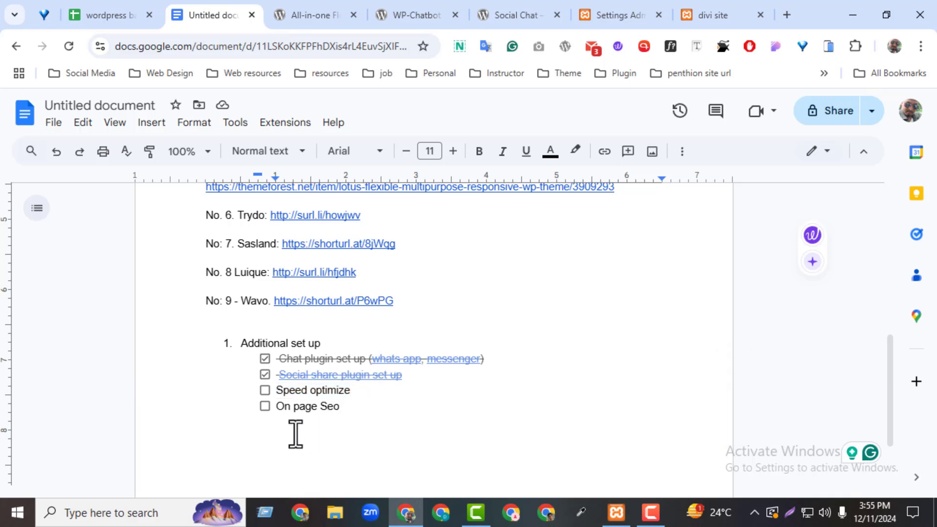
left_click(370, 394)
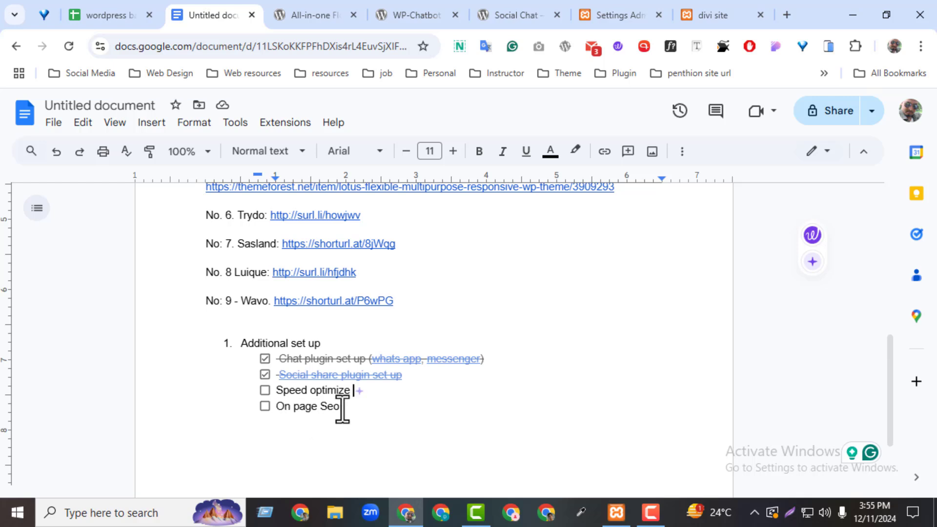
left_click_drag(340, 408, 283, 406)
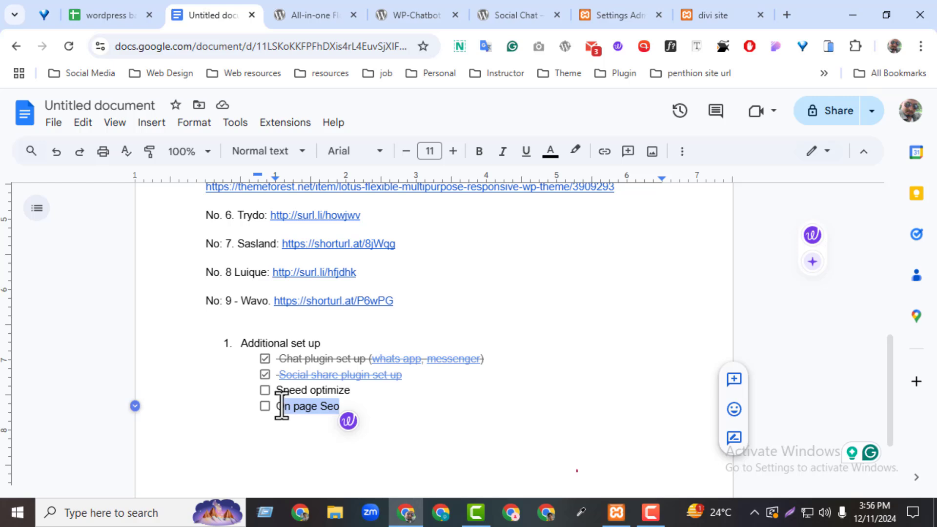
left_click(352, 391)
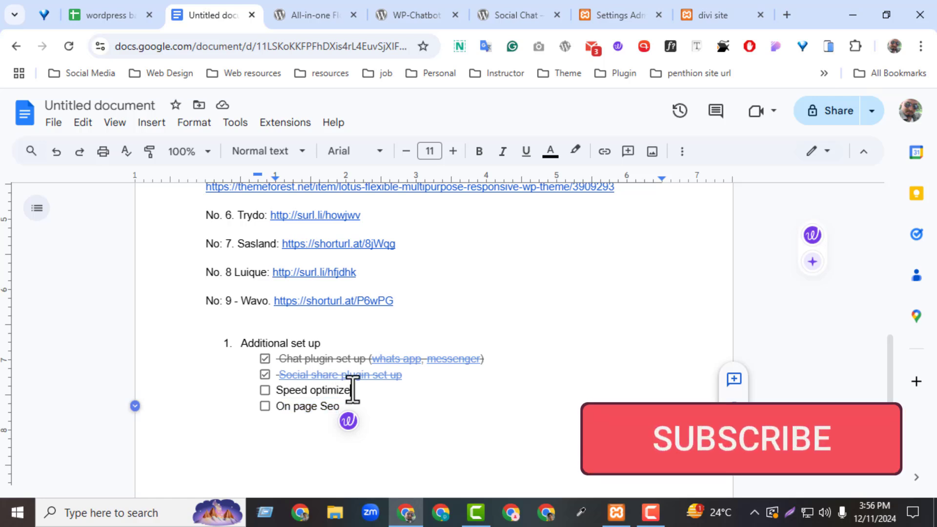
left_click_drag(353, 391, 285, 394)
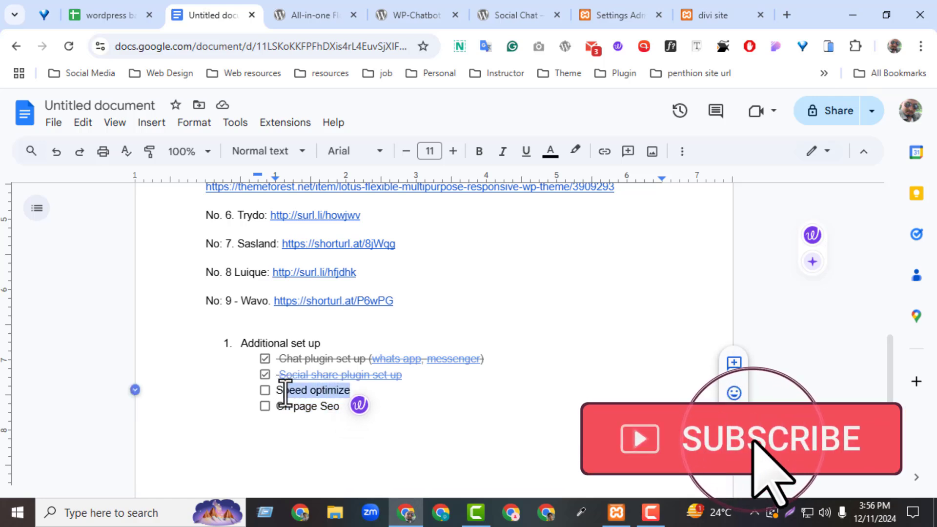